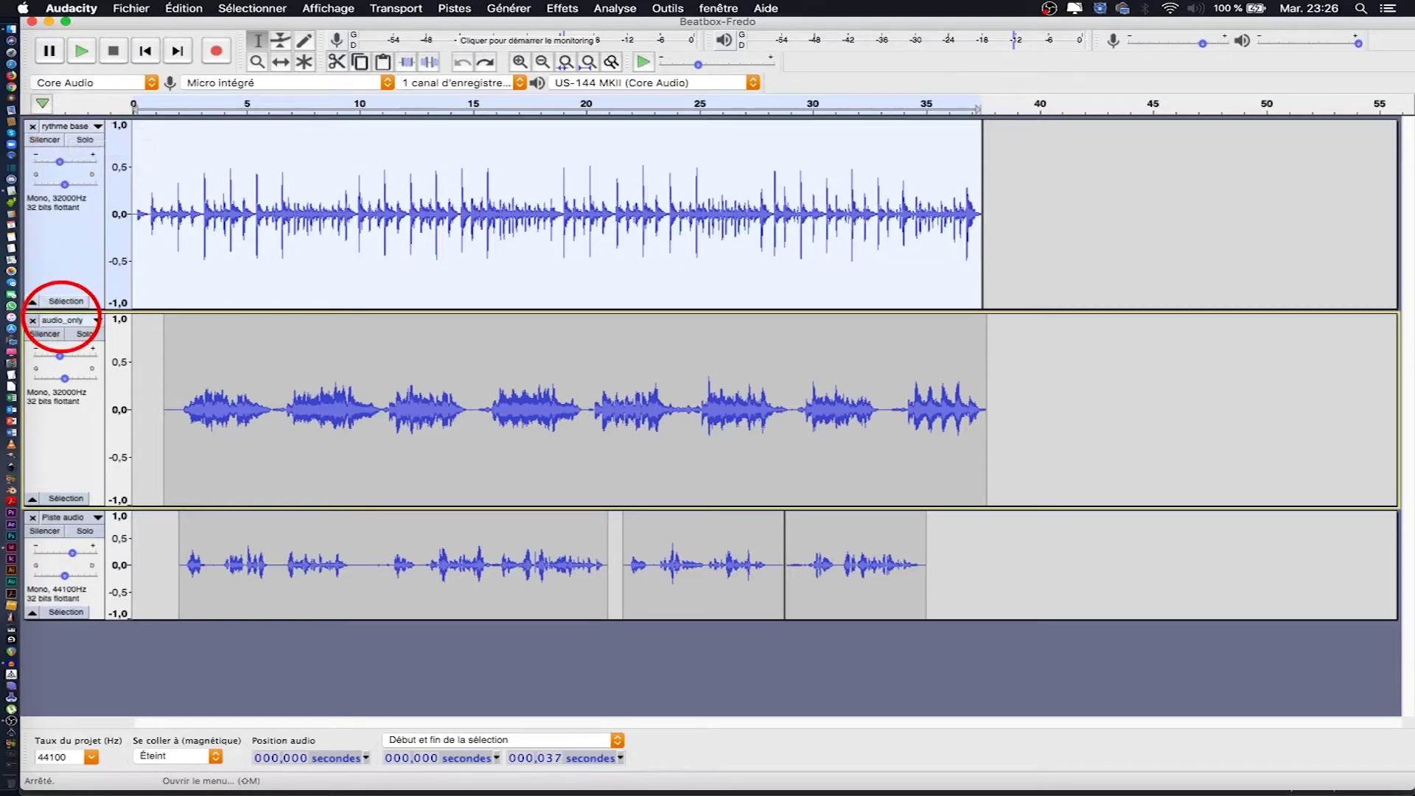
# Rename the audio_only track as "Rythme mélodique"
pyautogui.click(63, 320)
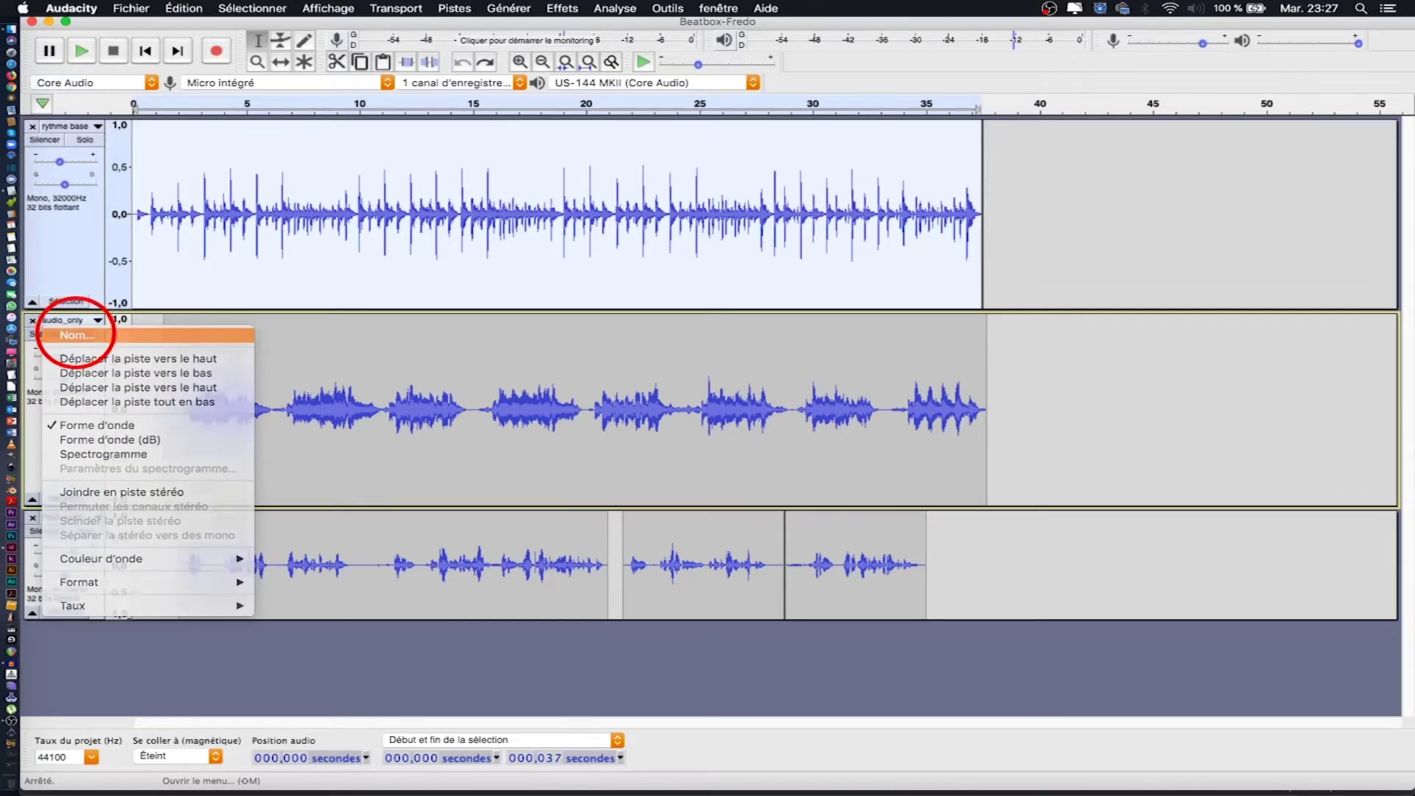
pyautogui.click(77, 335)
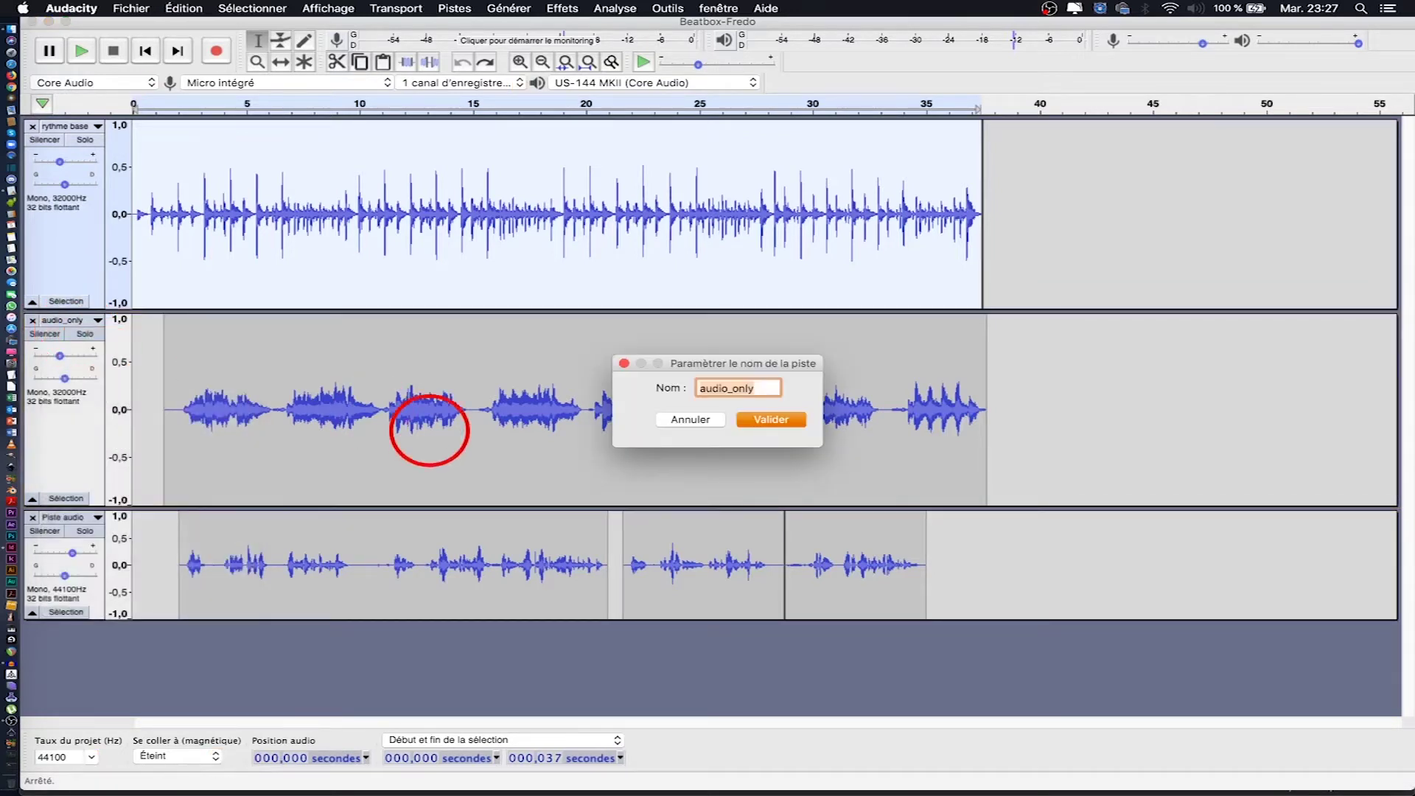
pyautogui.write('Rythme')
pyautogui.write(' me')
pyautogui.write('lodique')
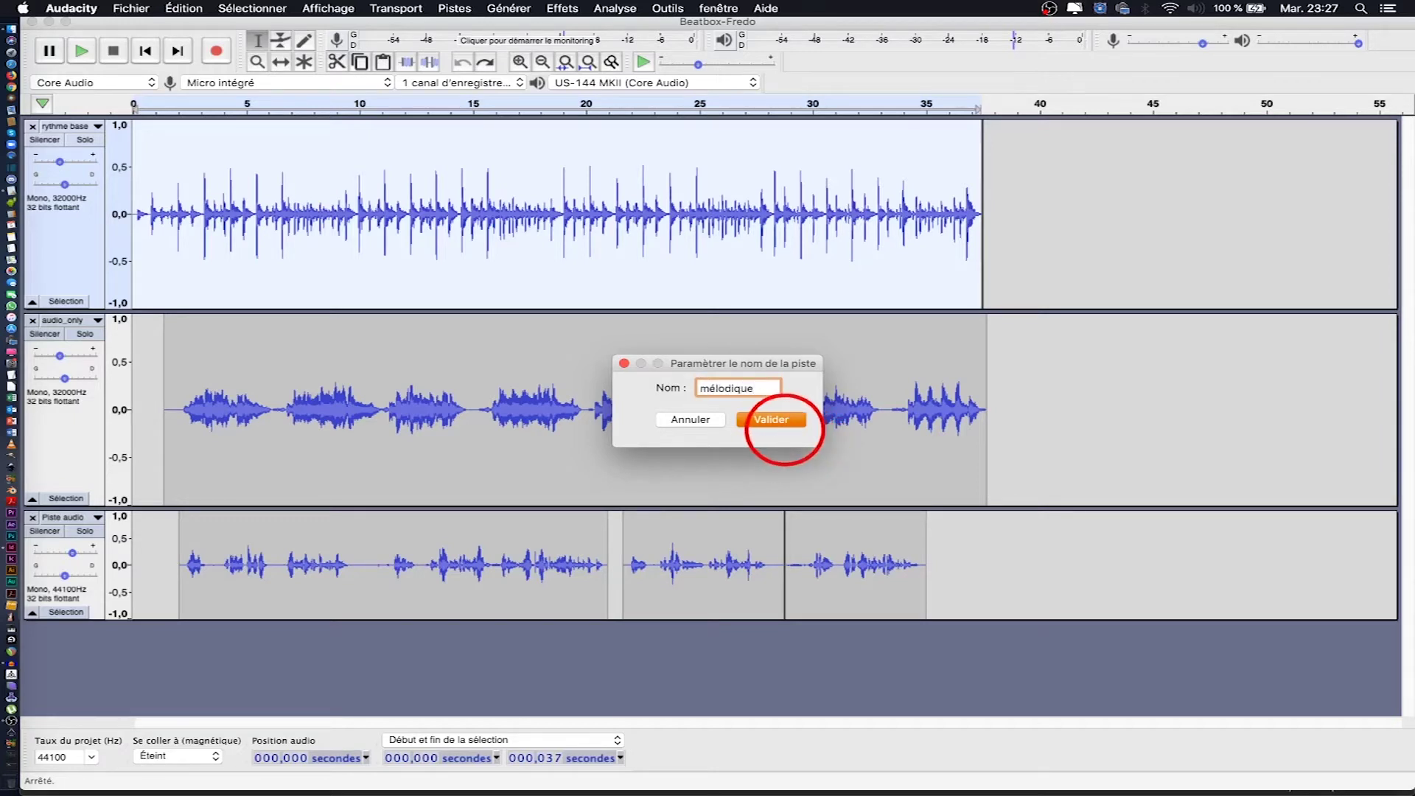
pyautogui.click(771, 419)
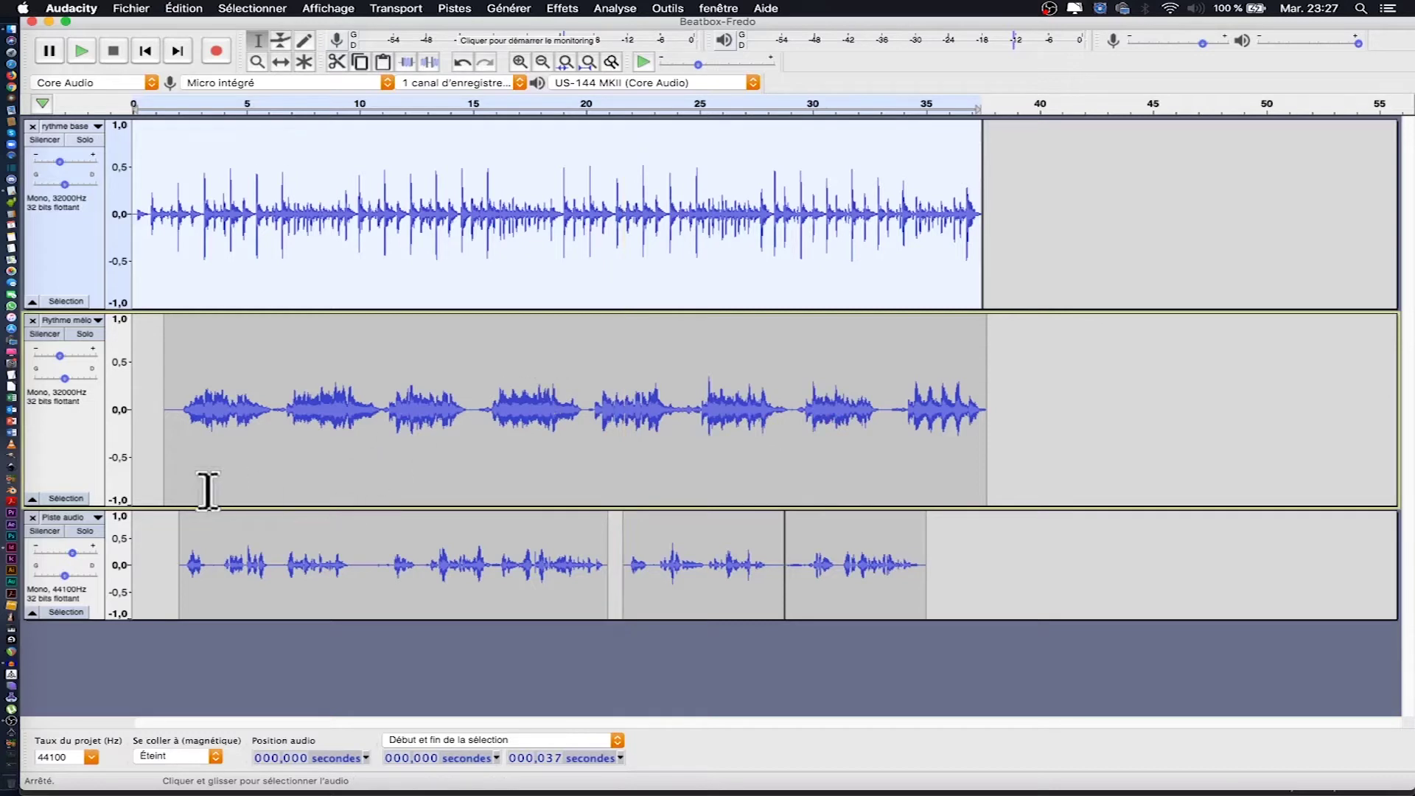
# Rename the third track, "Piste audio", as "texte citation"
pyautogui.click(64, 518)
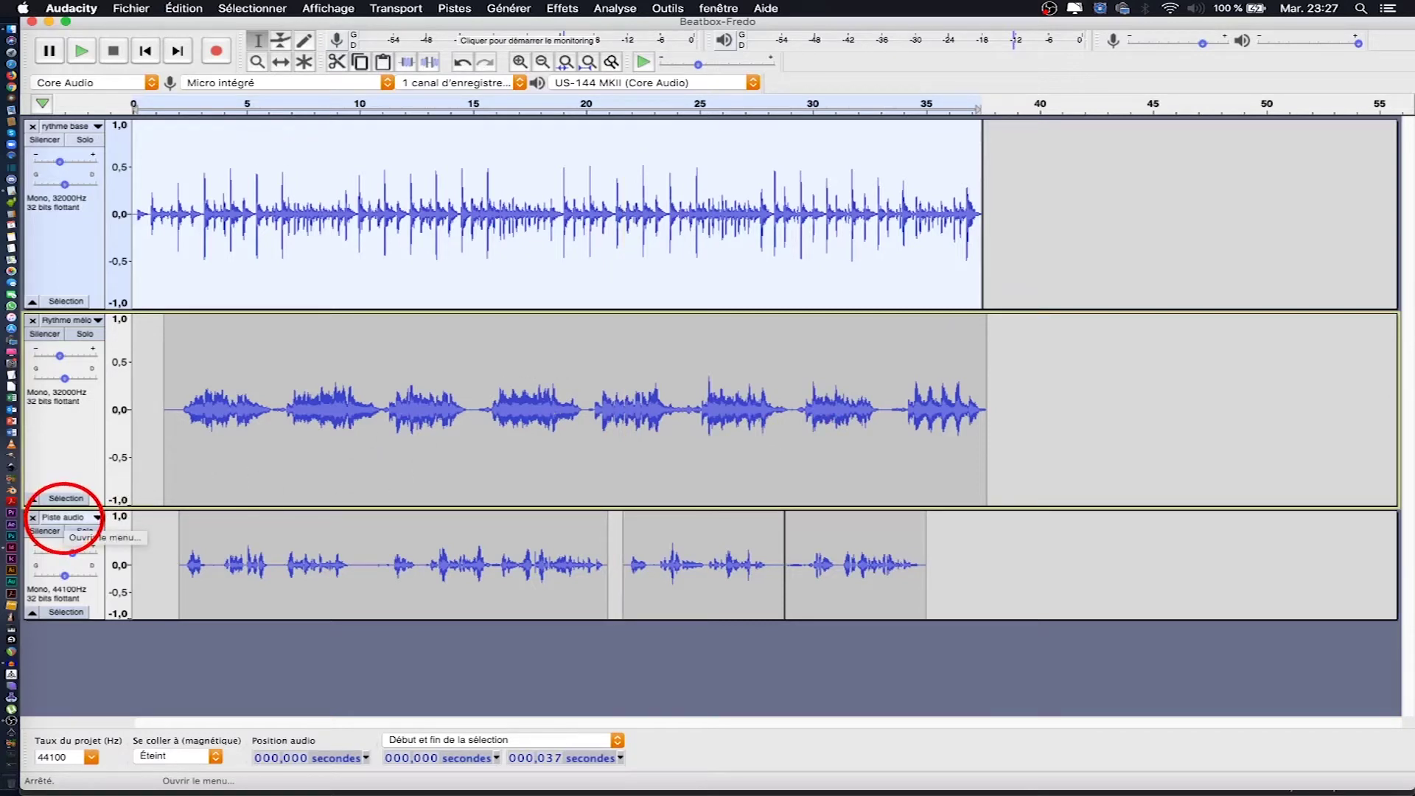
pyautogui.click(65, 518)
pyautogui.click(70, 532)
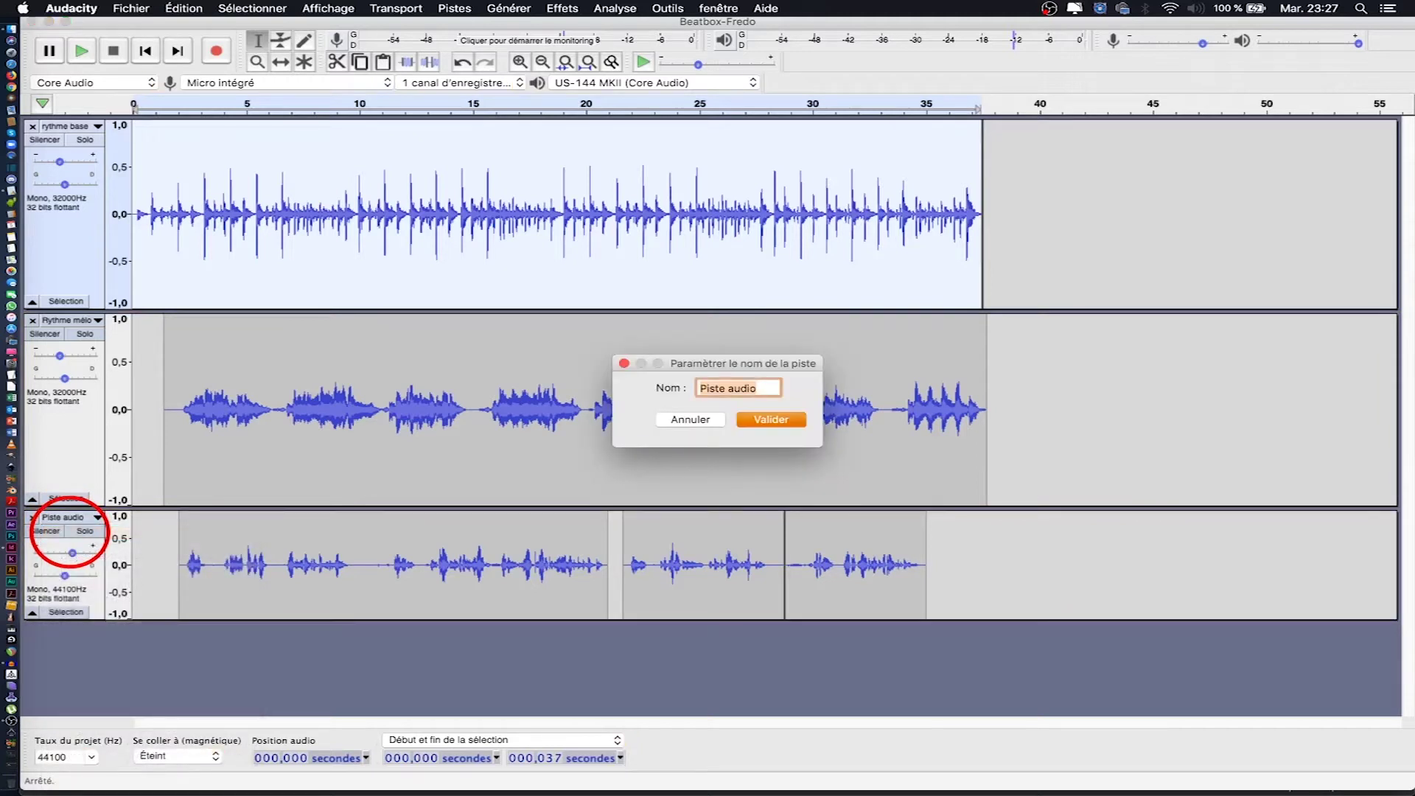
pyautogui.write('texte')
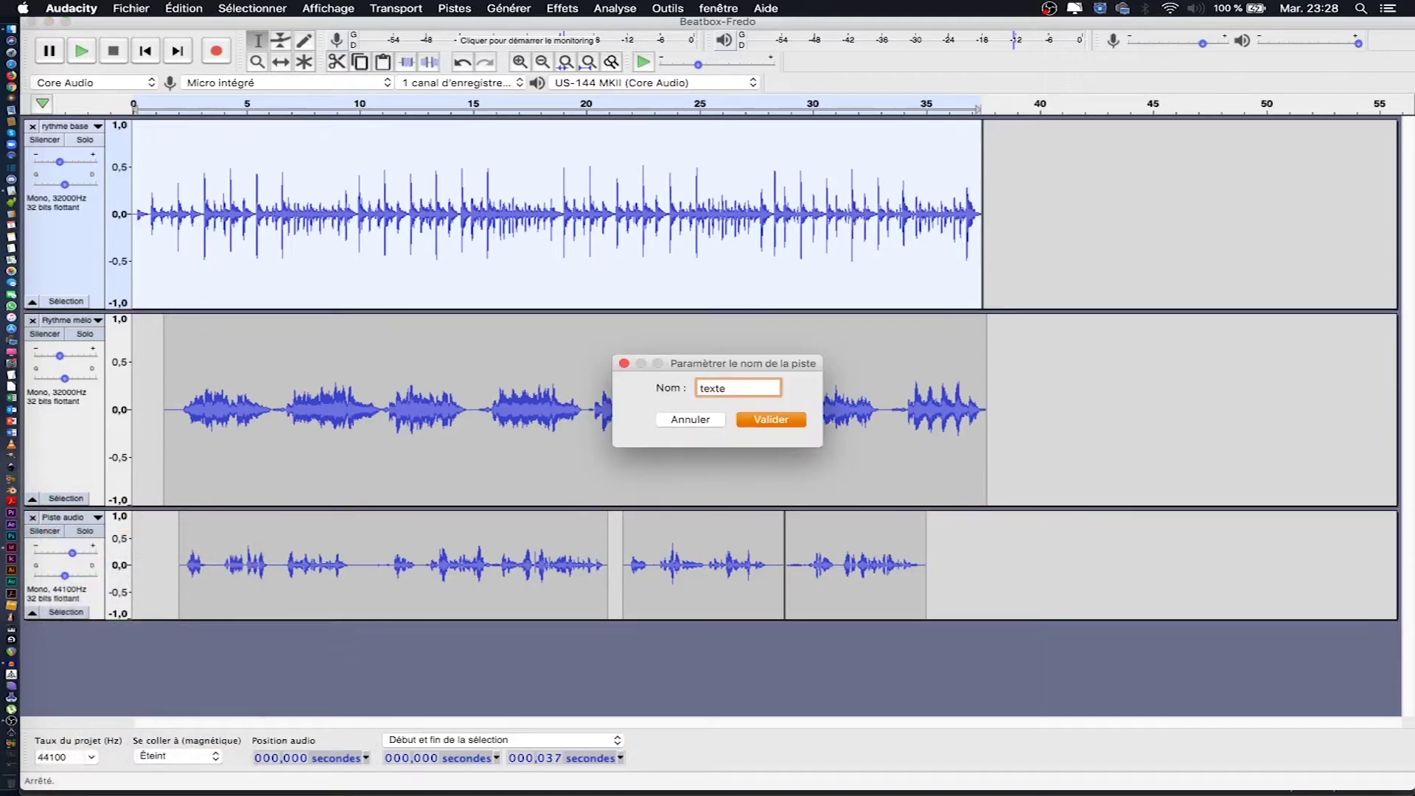
pyautogui.write(' citation')
pyautogui.click(771, 419)
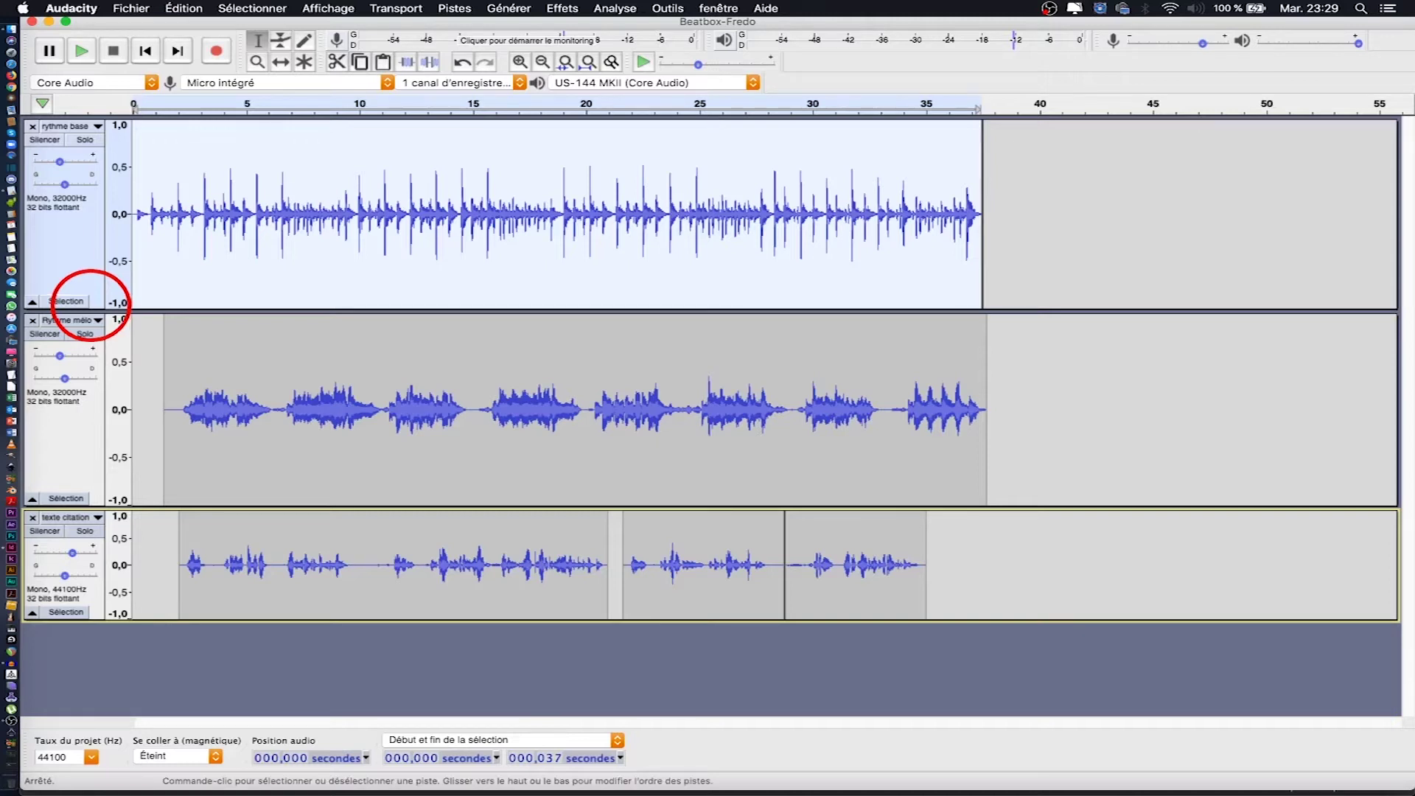
# Duplicate the whole rythme base track
pyautogui.click(62, 240)
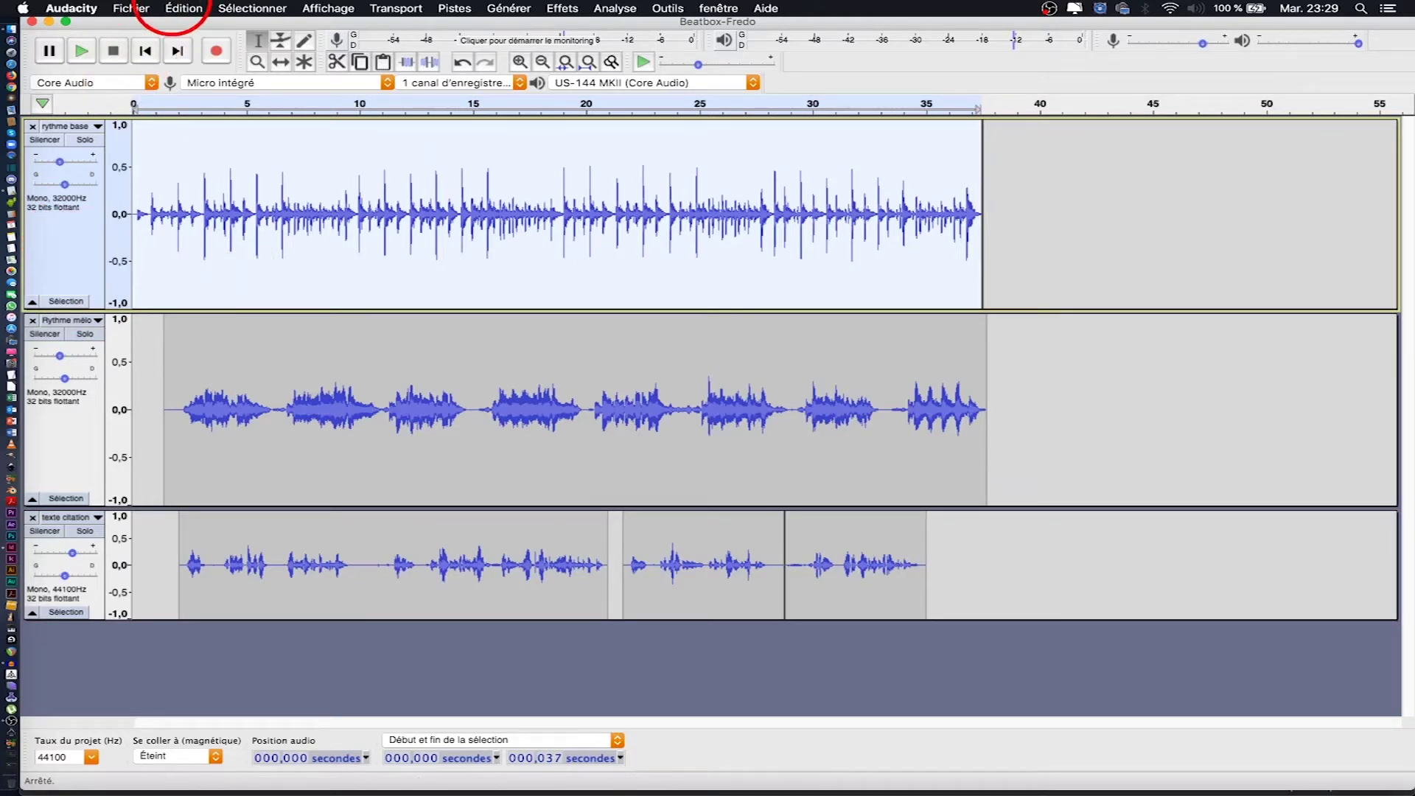
pyautogui.click(181, 8)
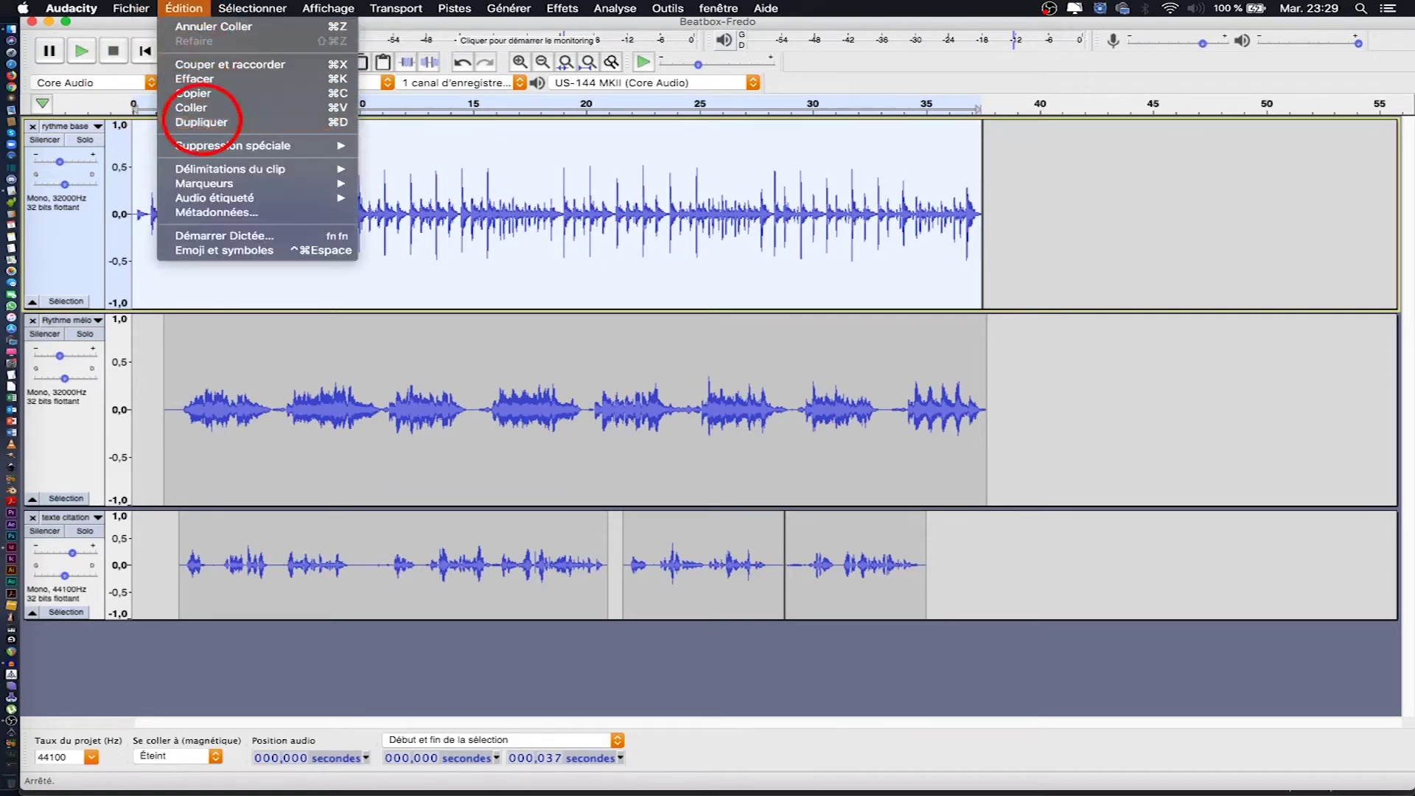
pyautogui.click(202, 122)
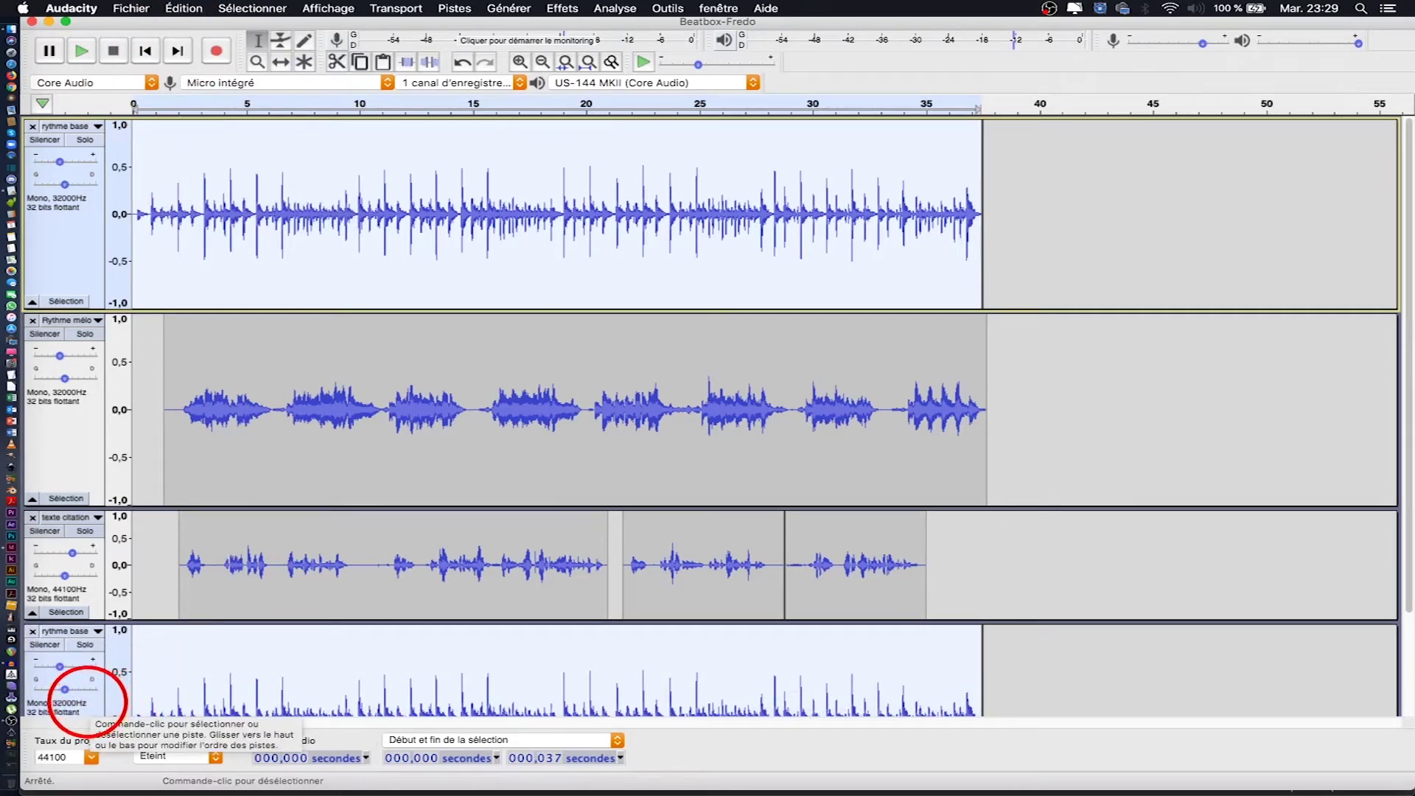
# Move the duplicated rythme base track up so it sits directly below the original
pyautogui.click(87, 700)
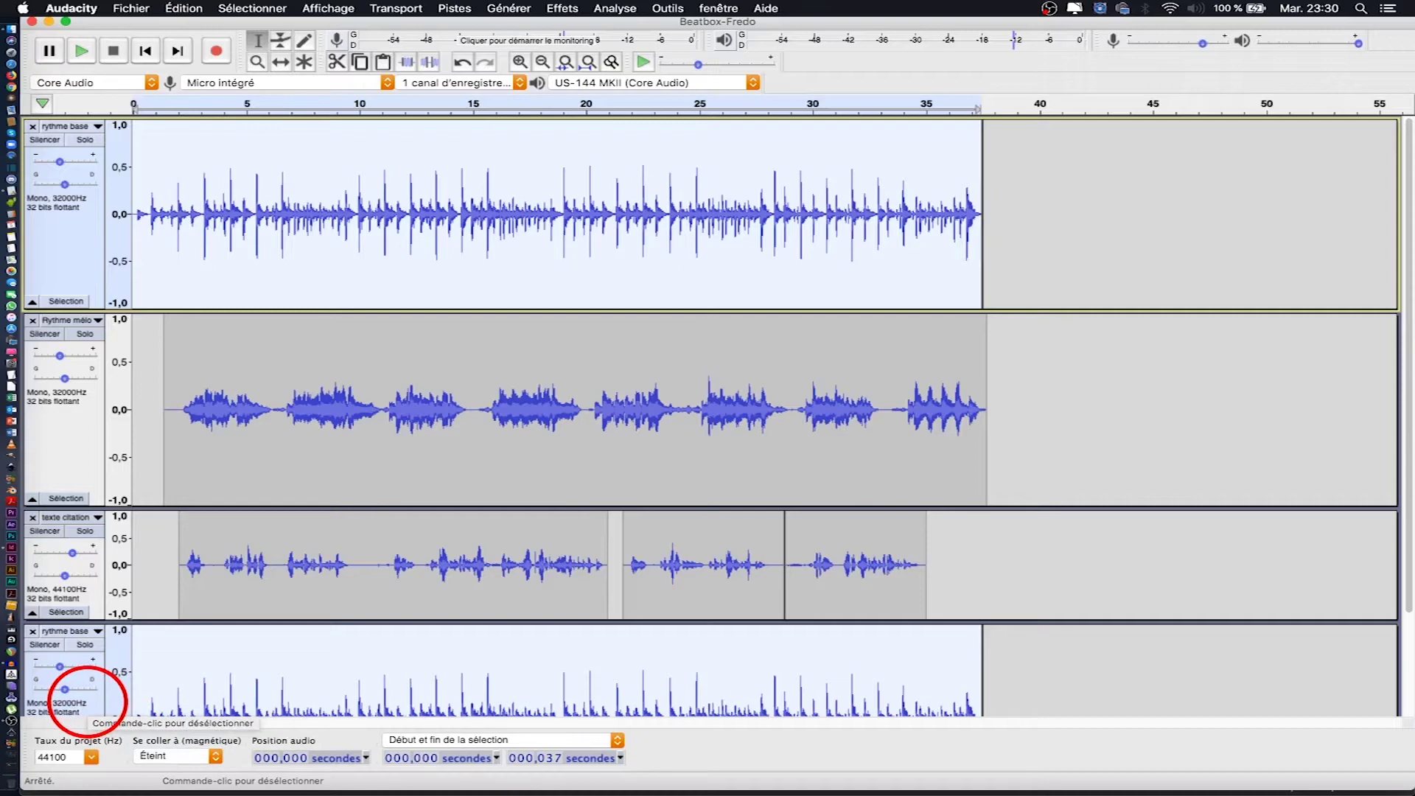
pyautogui.scroll(-5, 87, 700)
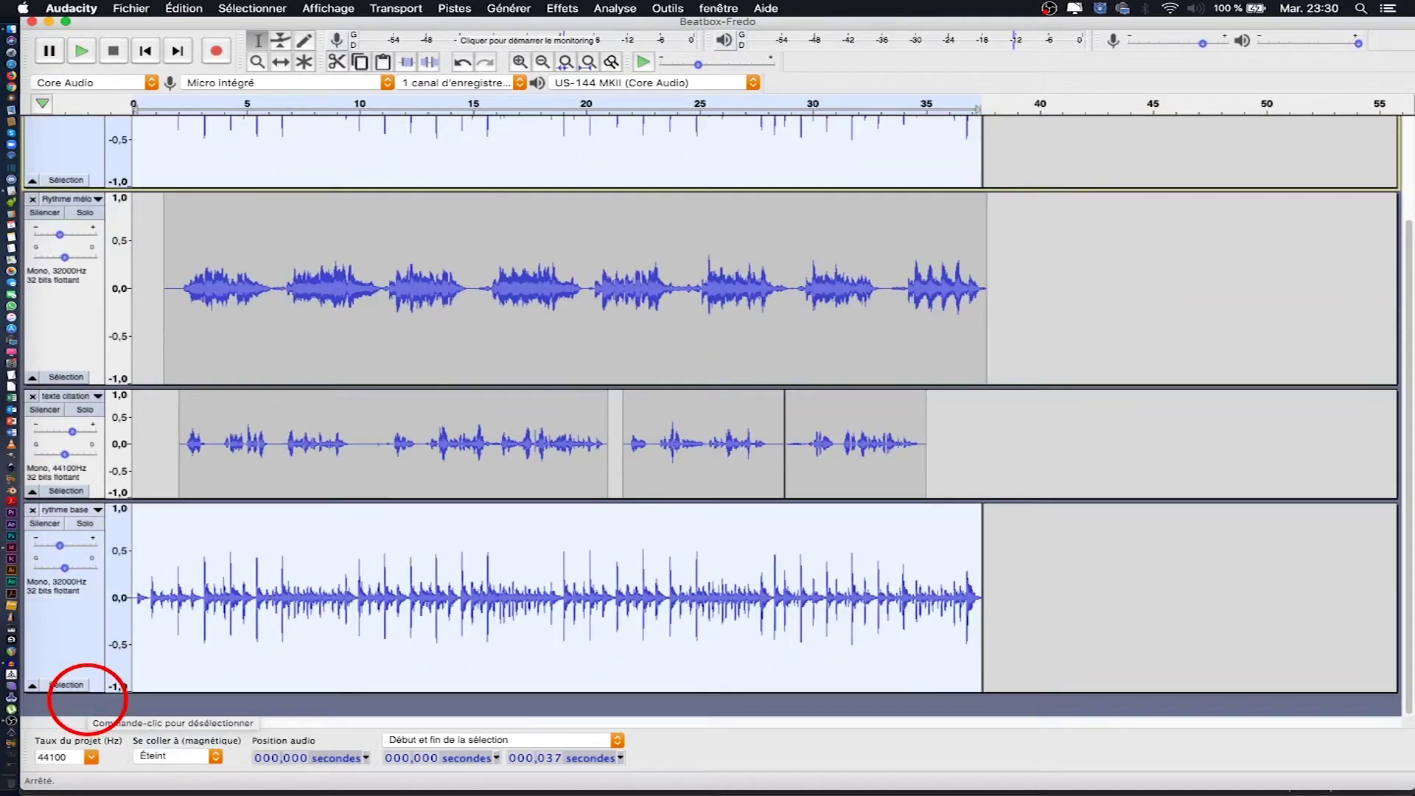
pyautogui.scroll(1, 82, 678)
pyautogui.moveTo(70, 656); pyautogui.dragTo(67, 279)
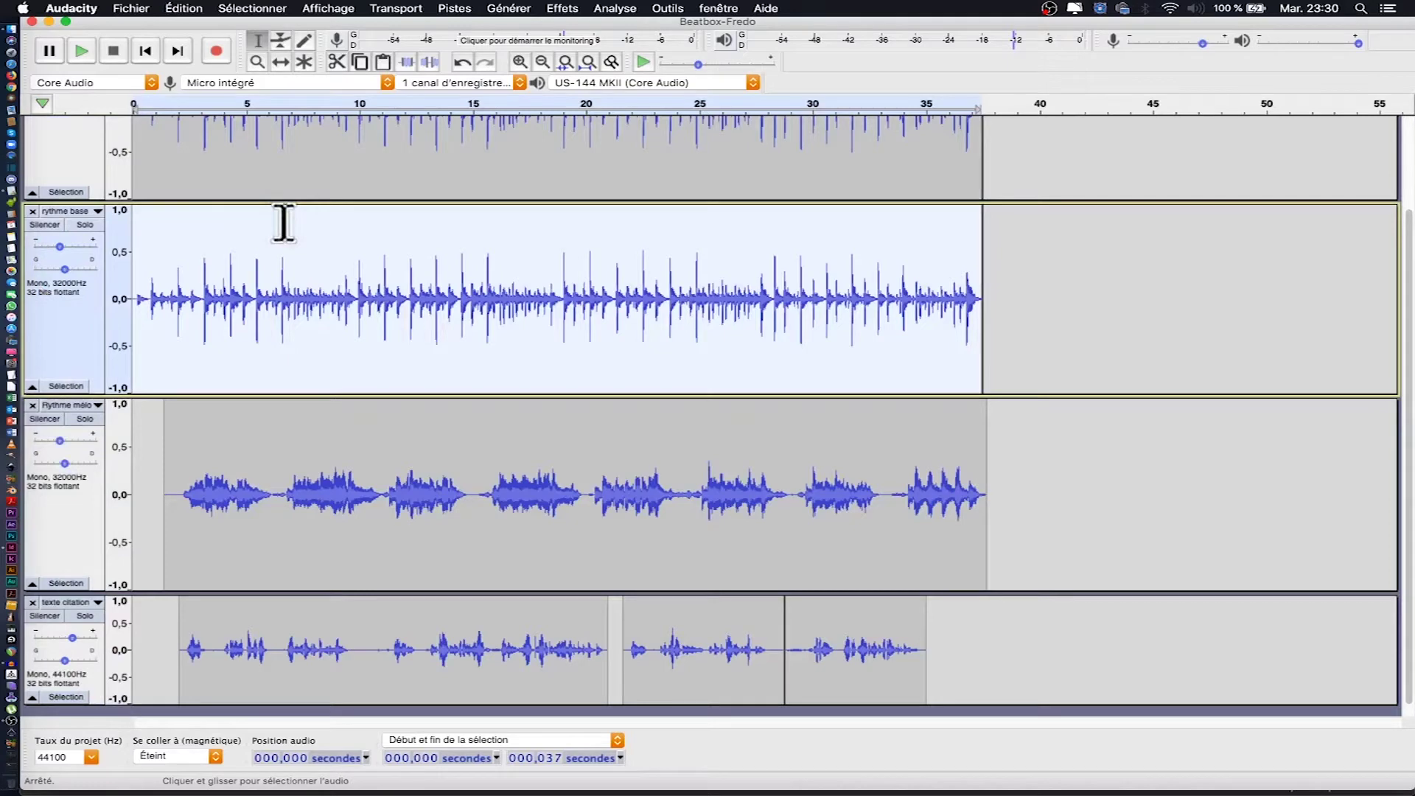
# Rename the original rythme base track as "rythme base G"
pyautogui.scroll(3, 284, 223)
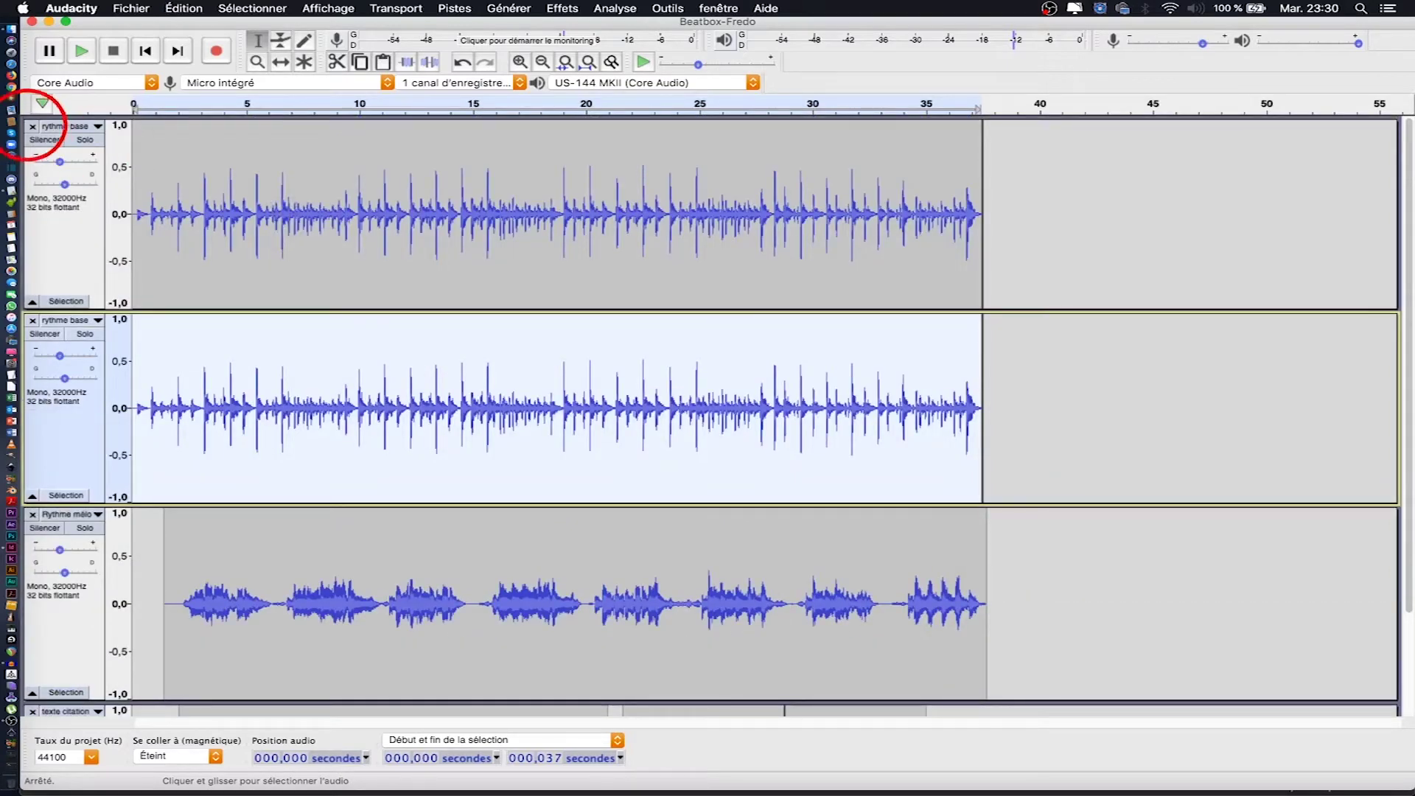
pyautogui.click(68, 141)
pyautogui.click(767, 389)
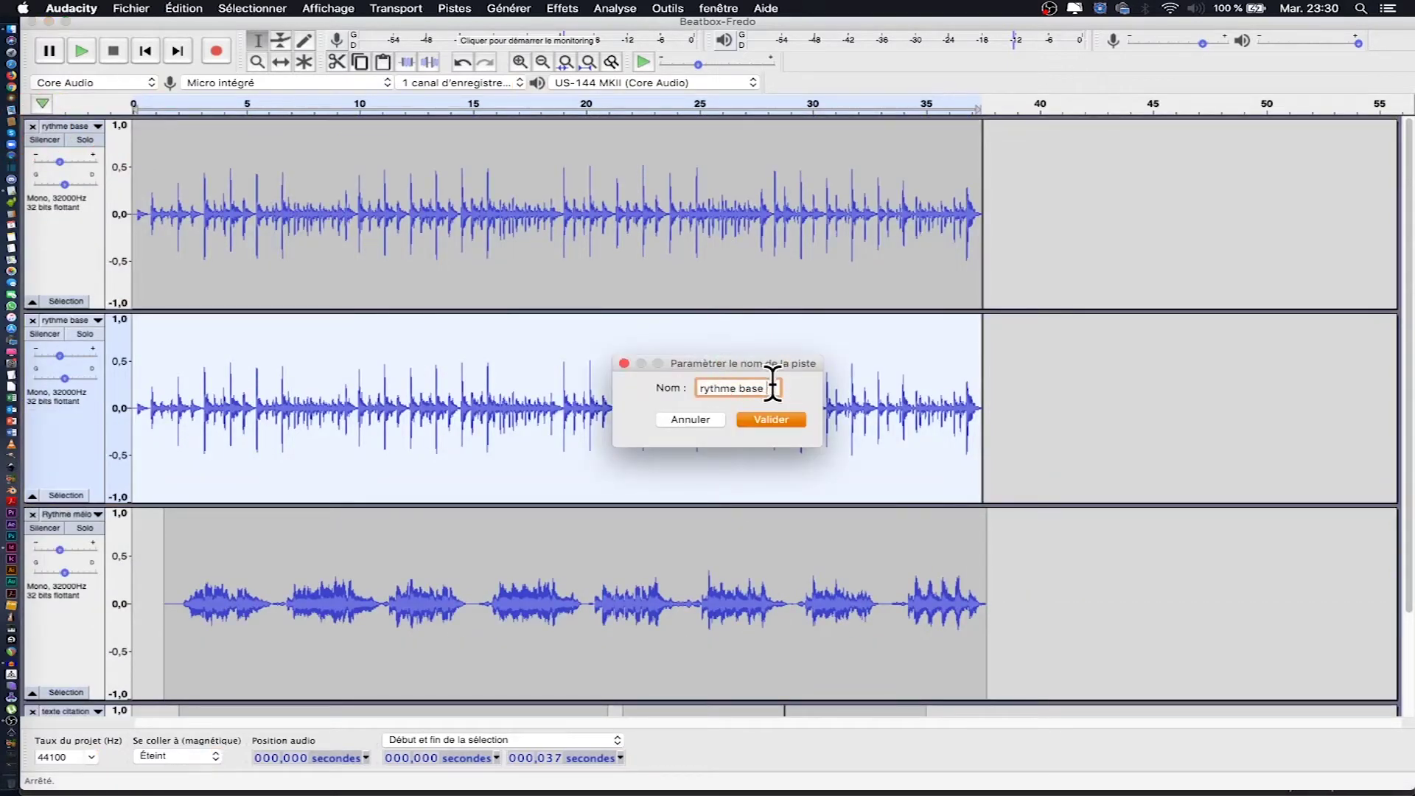
pyautogui.press('super+a')
pyautogui.write('Fredo audio')
pyautogui.click(800, 420)
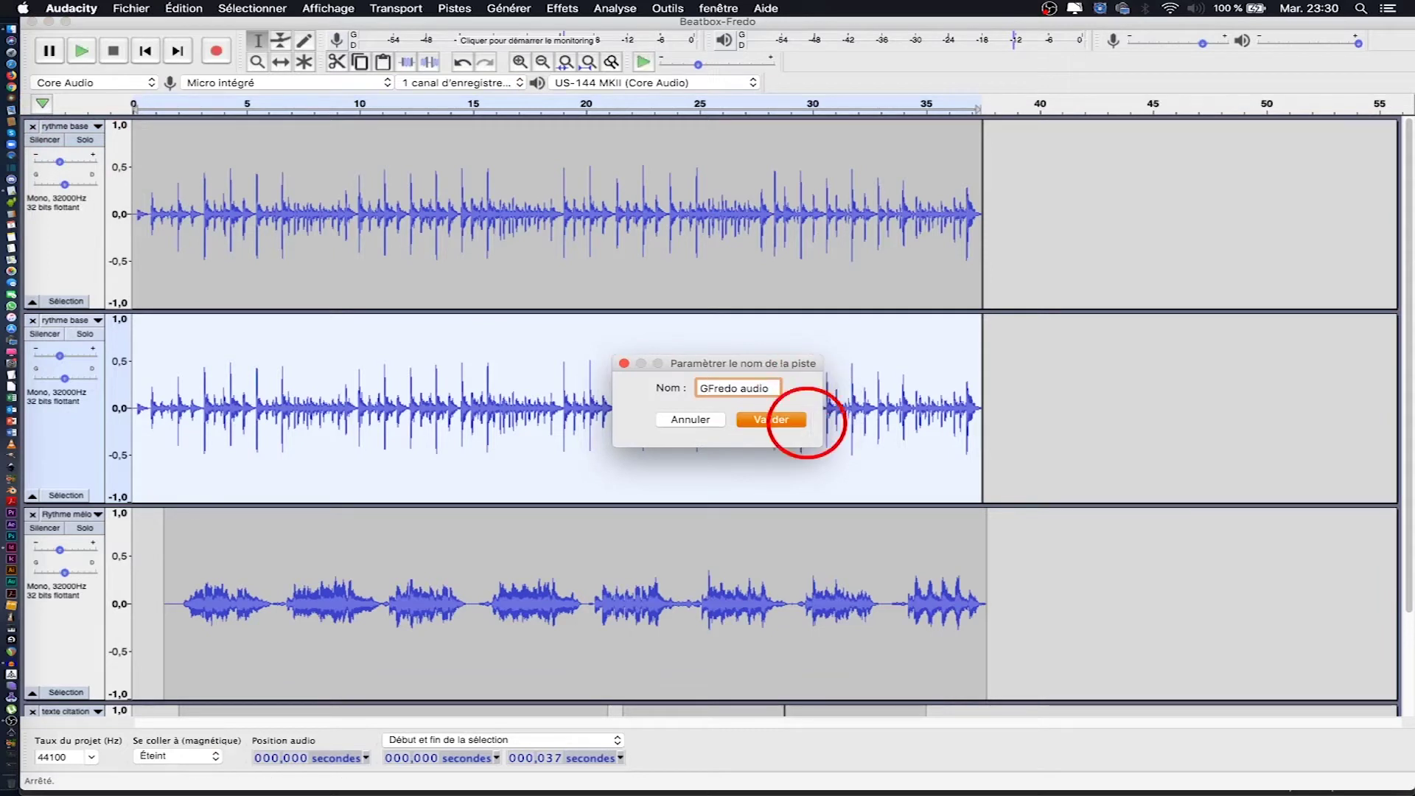
pyautogui.click(724, 389)
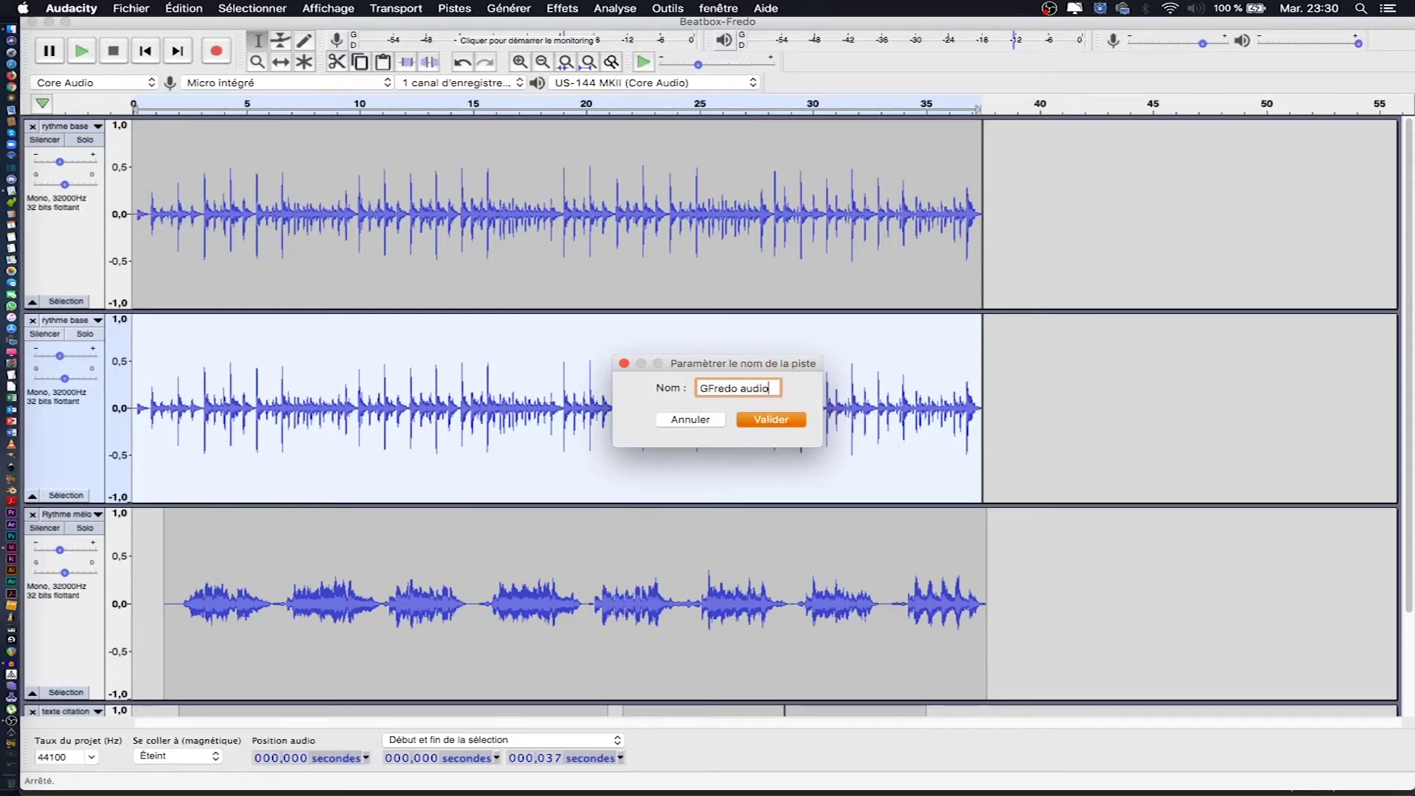
pyautogui.press('BackSpace')
pyautogui.press('BackSpace')
pyautogui.press('BackSpace')
pyautogui.press('BackSpace')
pyautogui.press('BackSpace')
pyautogui.press('BackSpace')
pyautogui.press('BackSpace')
pyautogui.press('BackSpace')
pyautogui.press('BackSpace')
pyautogui.press('BackSpace')
pyautogui.press('super+z')
pyautogui.click(798, 447)
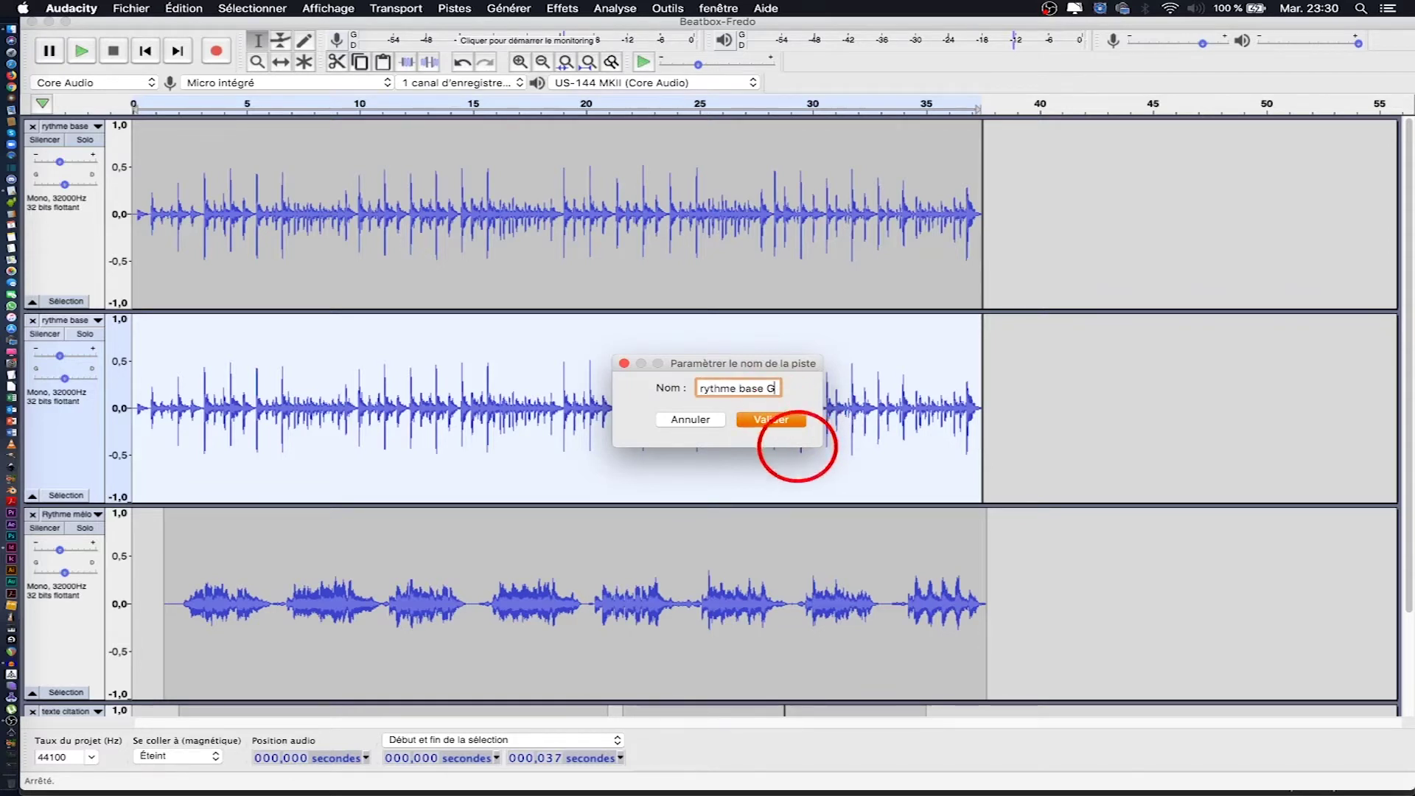
pyautogui.click(772, 420)
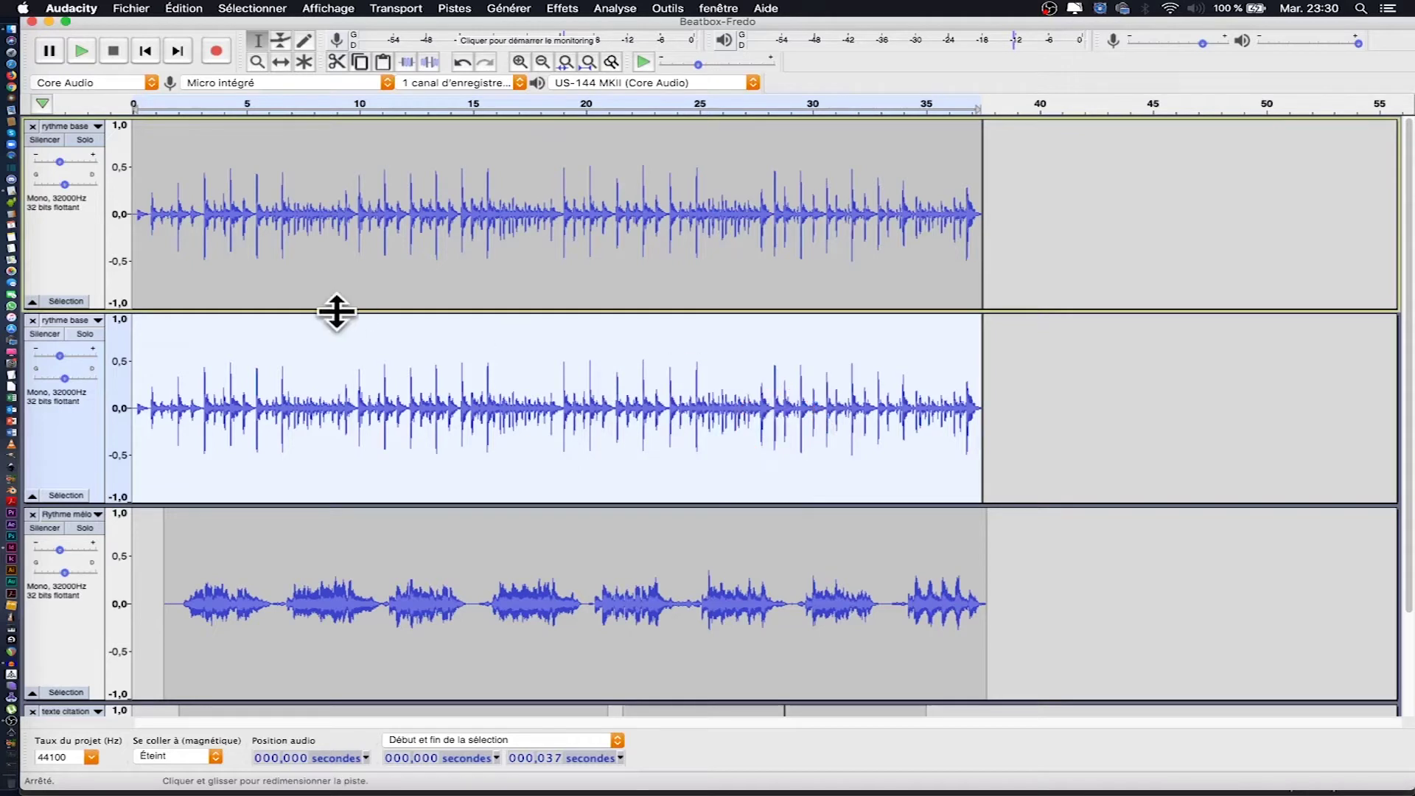
# Rename the duplicated rythme base track as "rythme base D"
pyautogui.click(67, 320)
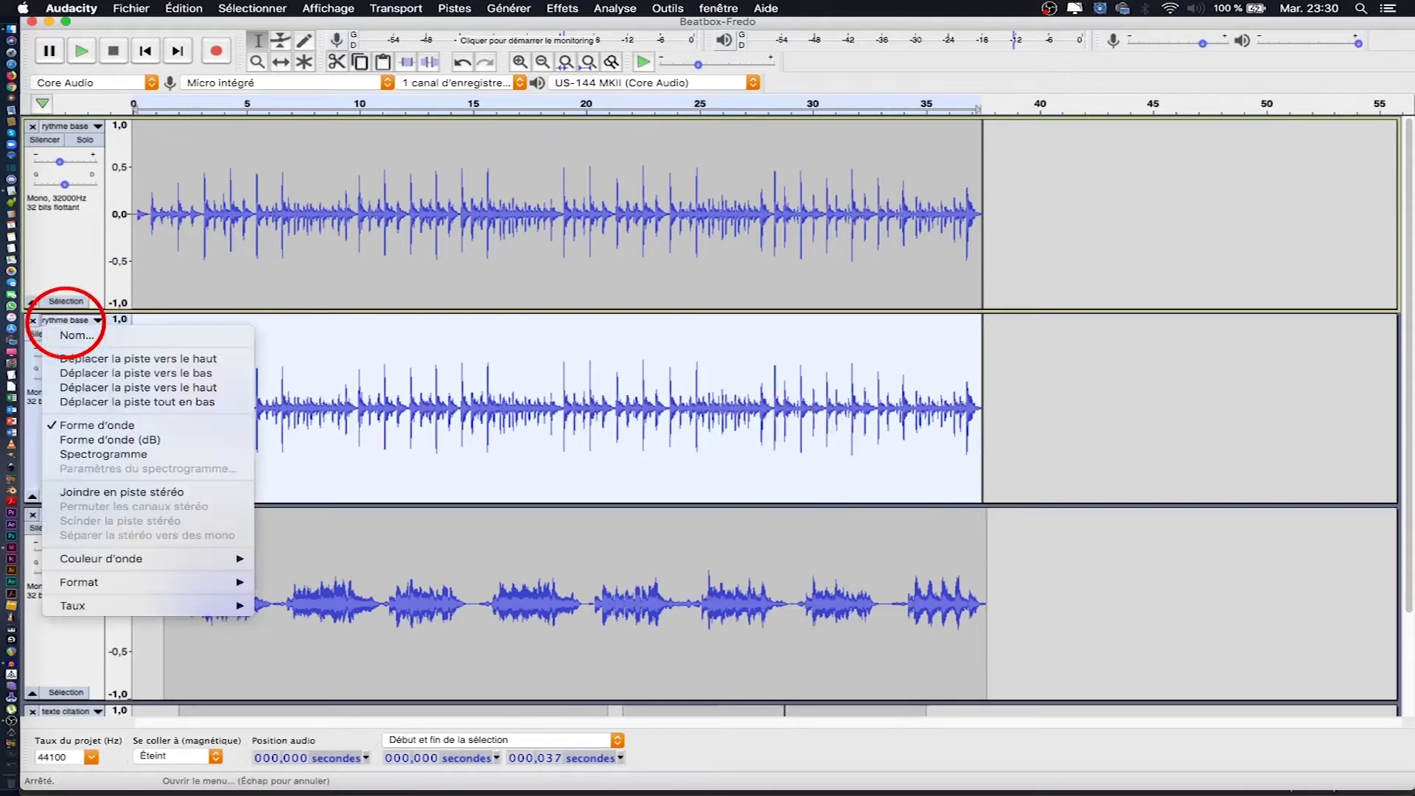
pyautogui.press('Escape')
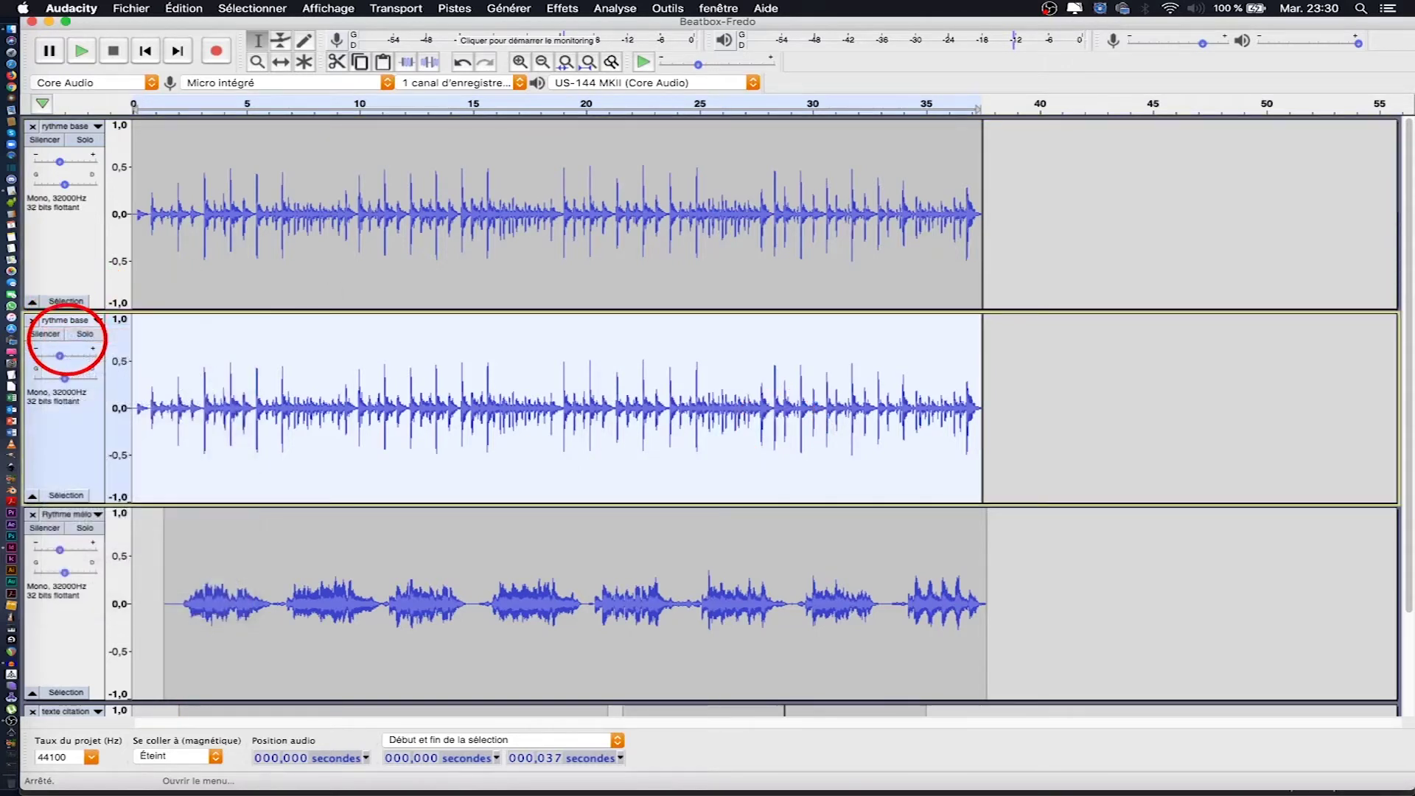
pyautogui.write('Fredo audio')
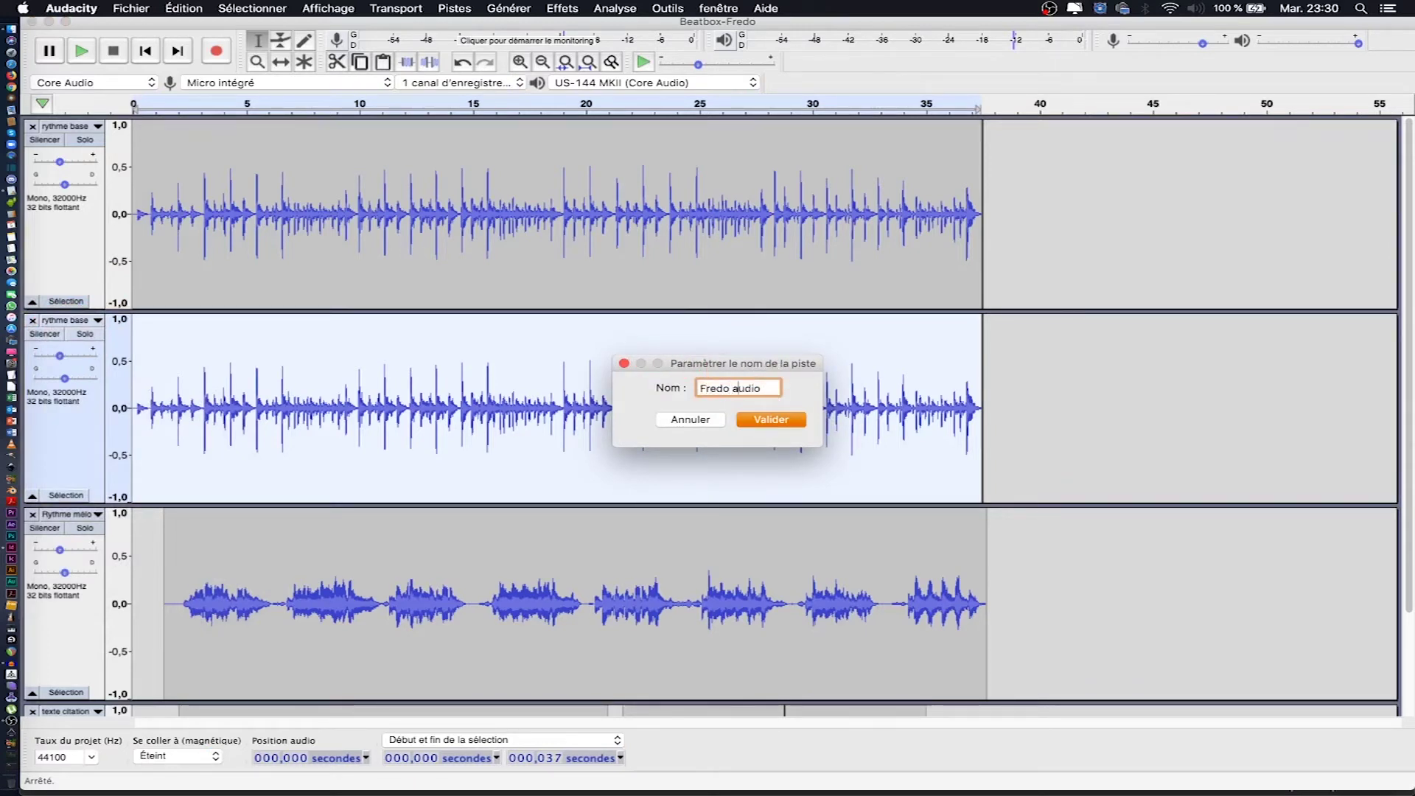
pyautogui.press('BackSpace')
pyautogui.press('BackSpace')
pyautogui.press('BackSpace')
pyautogui.press('BackSpace')
pyautogui.press('BackSpace')
pyautogui.press('BackSpace')
pyautogui.press('BackSpace')
pyautogui.press('BackSpace')
pyautogui.press('BackSpace')
pyautogui.press('BackSpace')
pyautogui.press('BackSpace')
pyautogui.write('rythme base D')
pyautogui.click(771, 420)
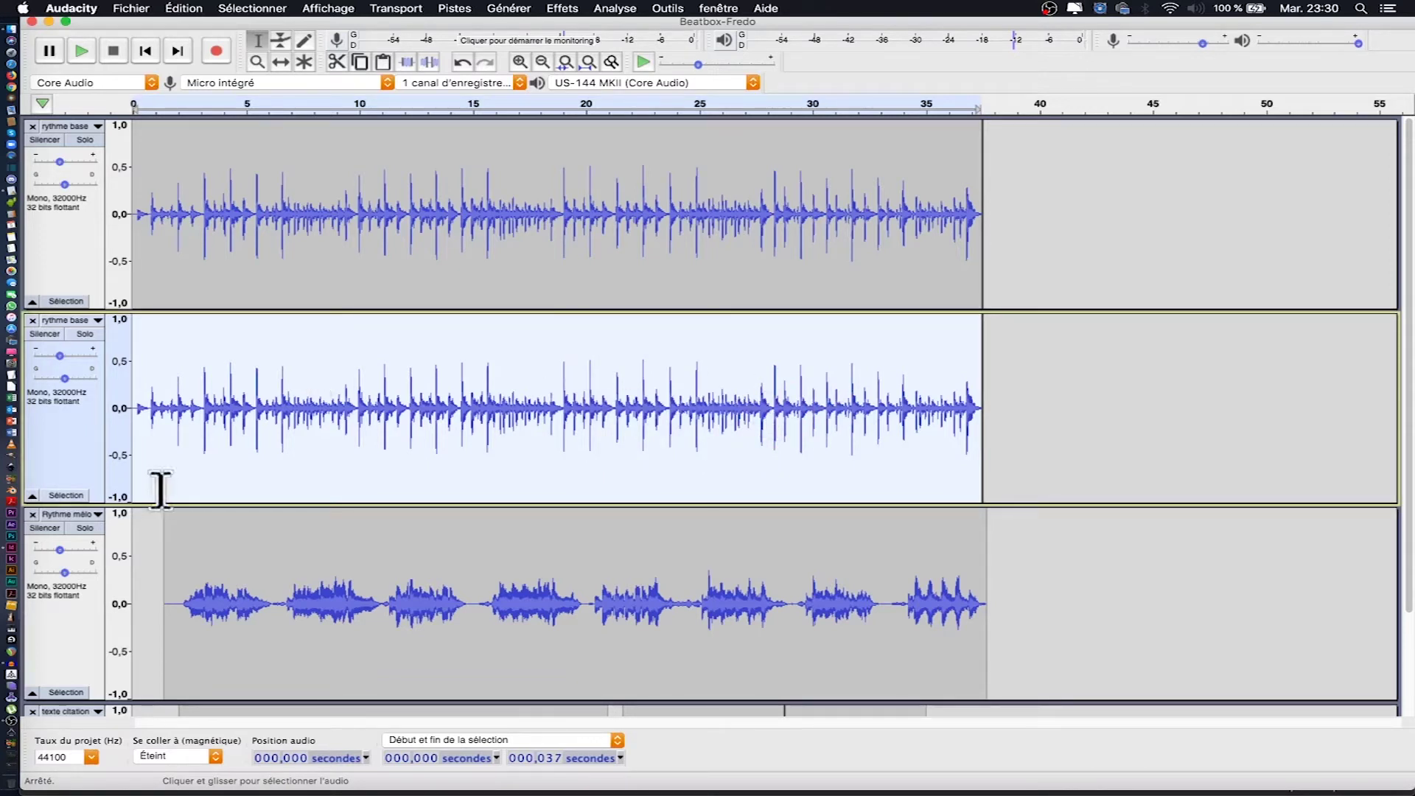
# Mute the Rythme mélodique and texte citation tracks
pyautogui.click(46, 528)
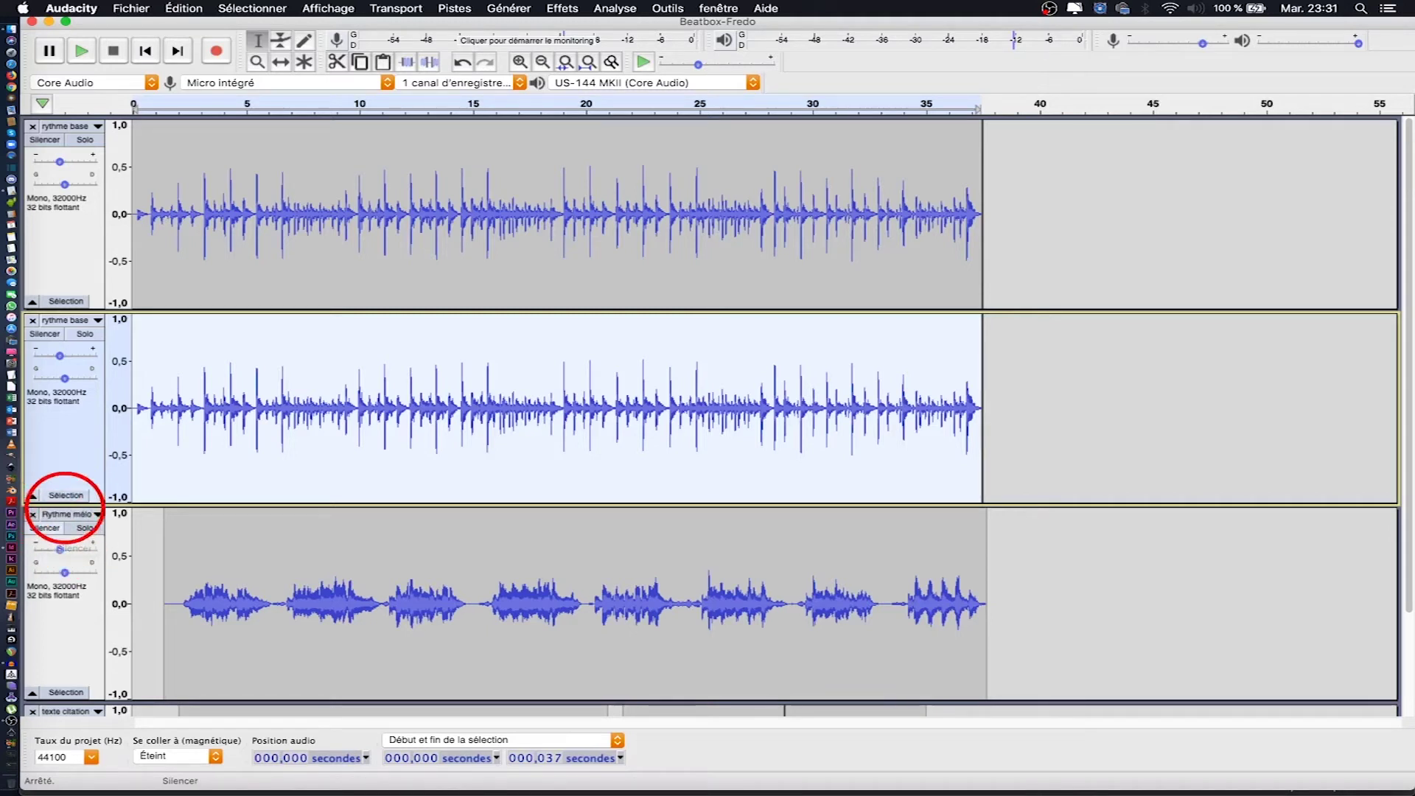
pyautogui.click(46, 528)
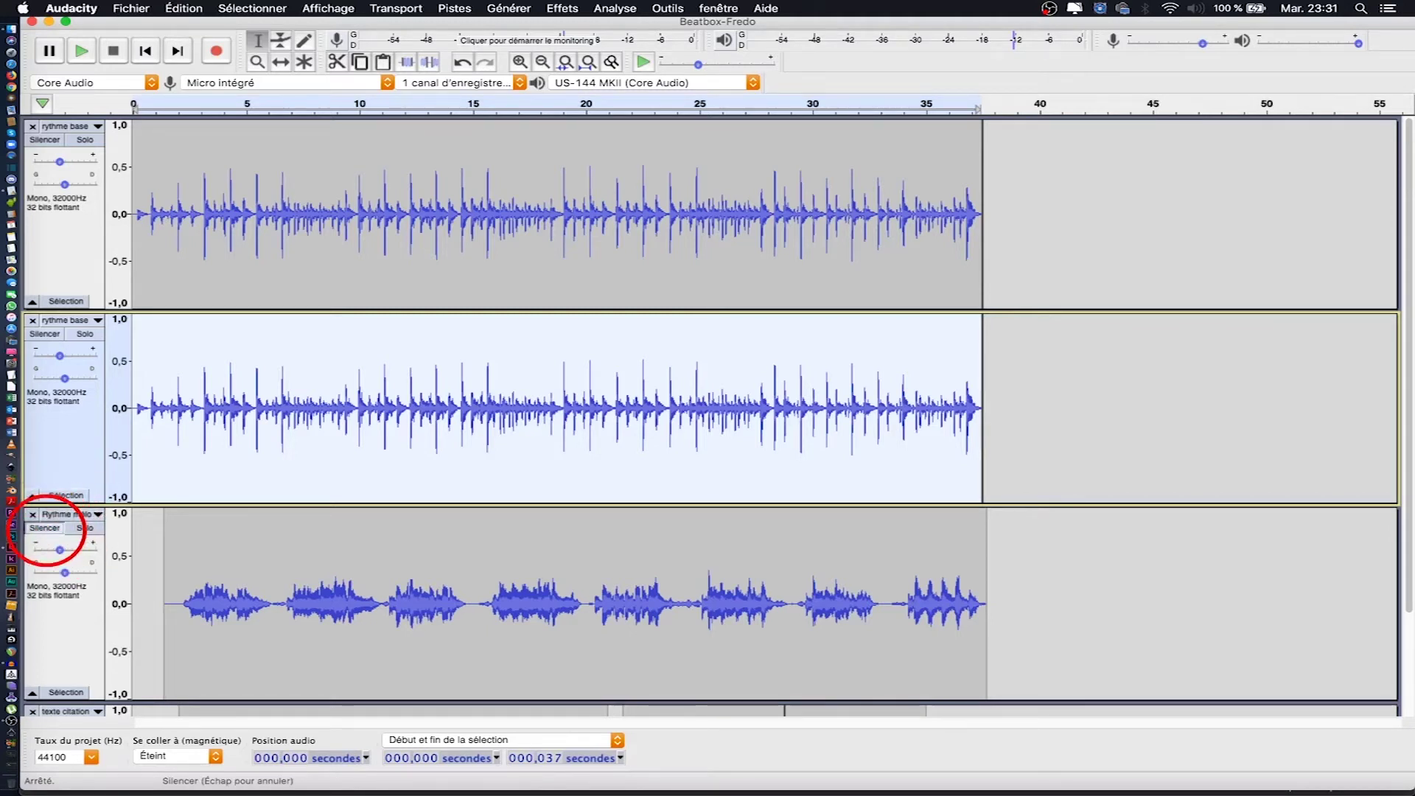
pyautogui.scroll(-5, 72, 577)
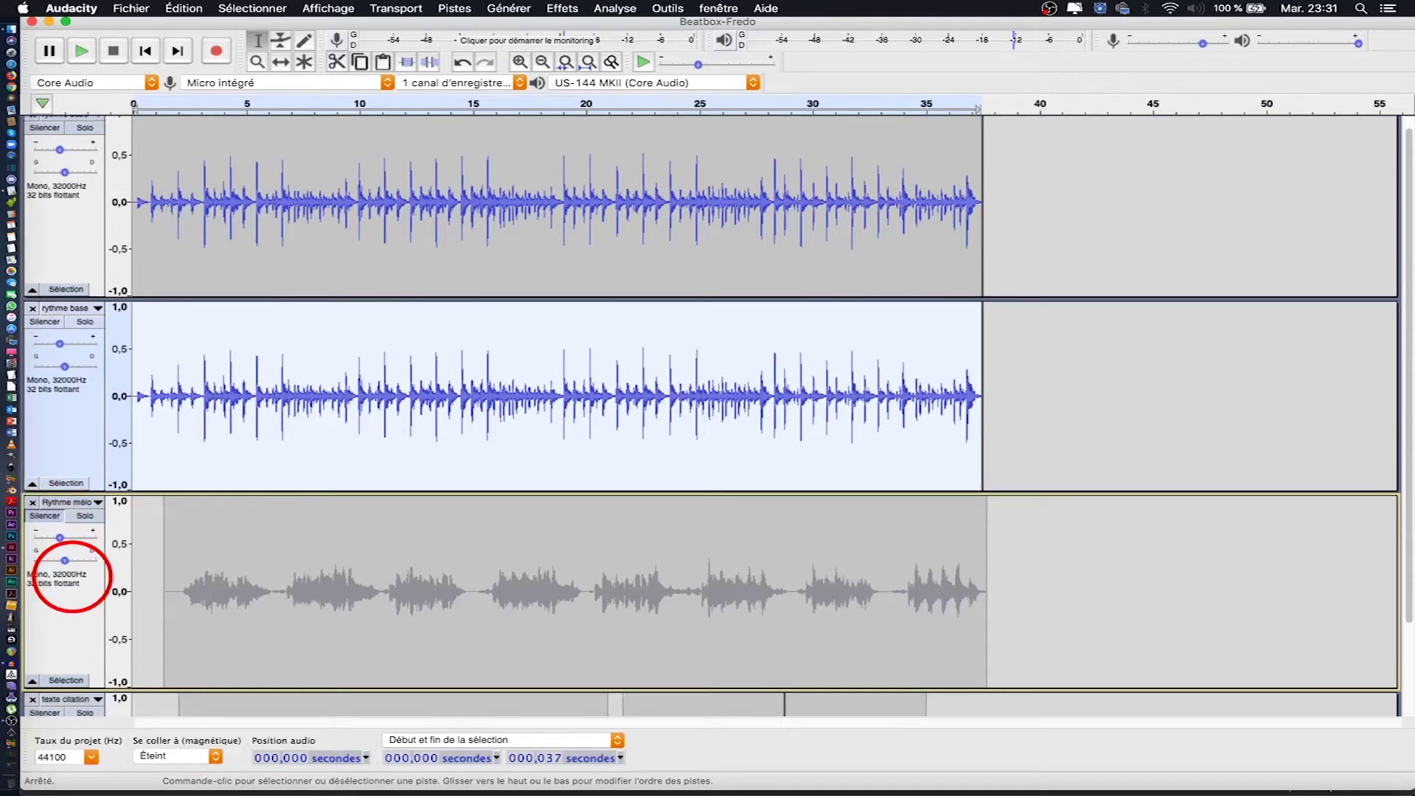
pyautogui.click(43, 604)
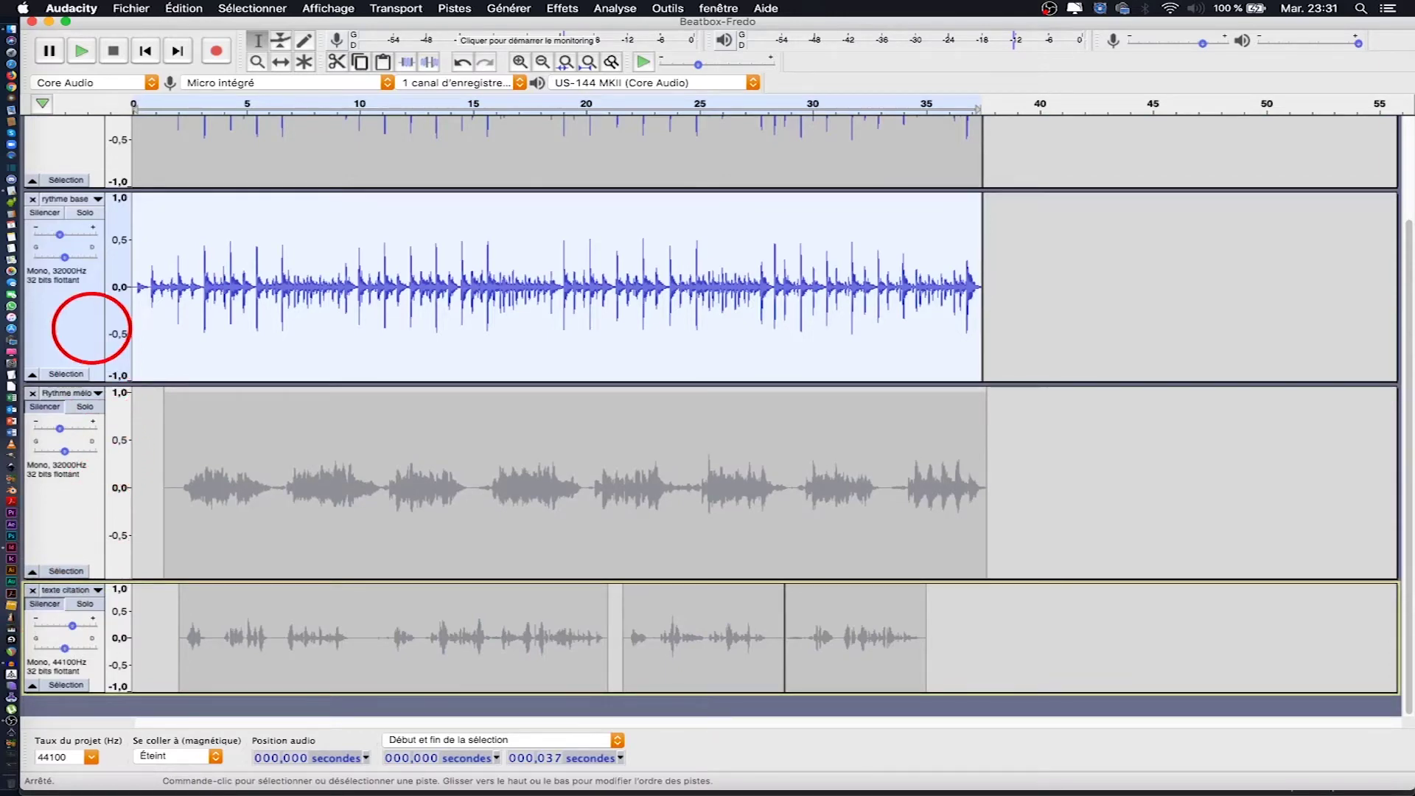
# Reduce the display height of both rythme base tracks and save the project
pyautogui.scroll(3, 92, 331)
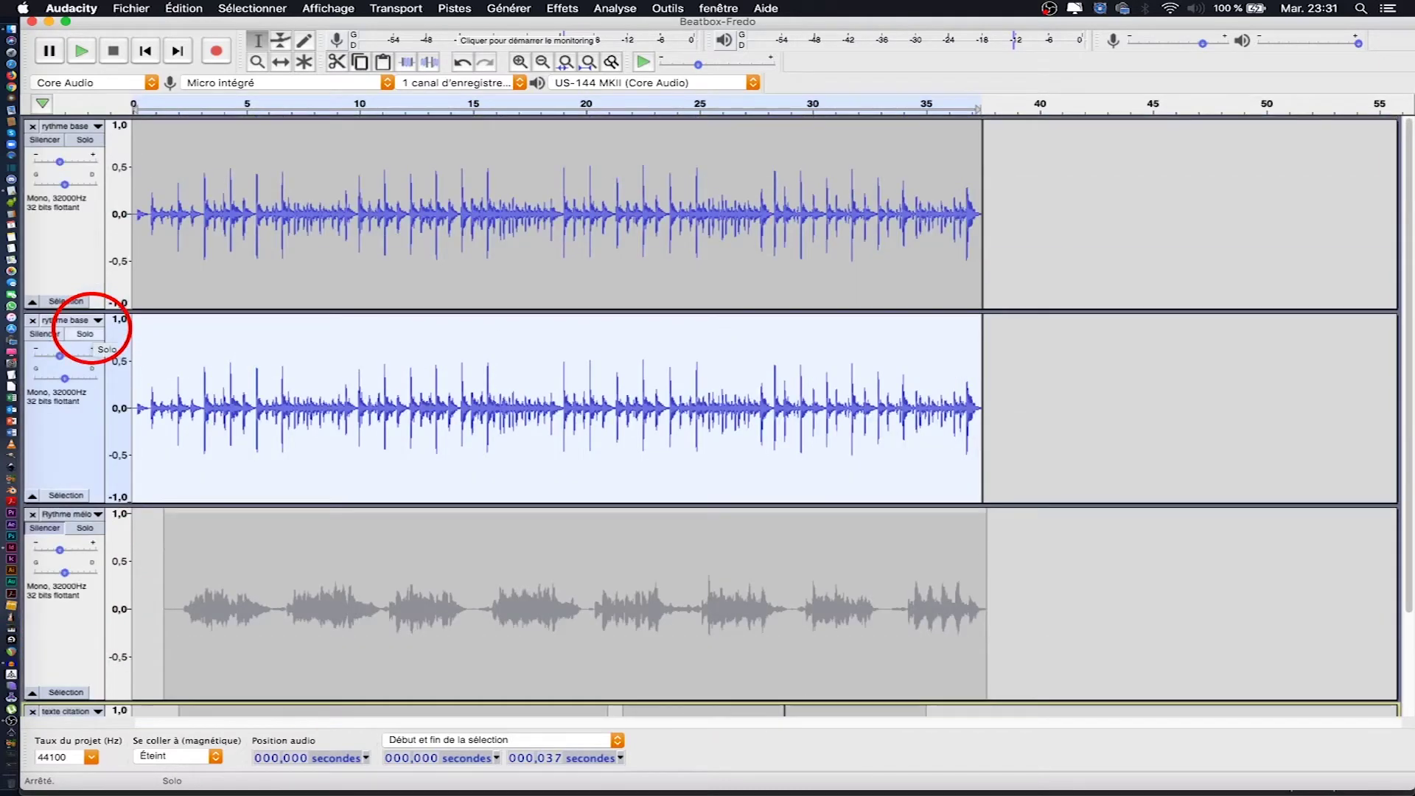
pyautogui.moveTo(98, 309); pyautogui.dragTo(98, 260)
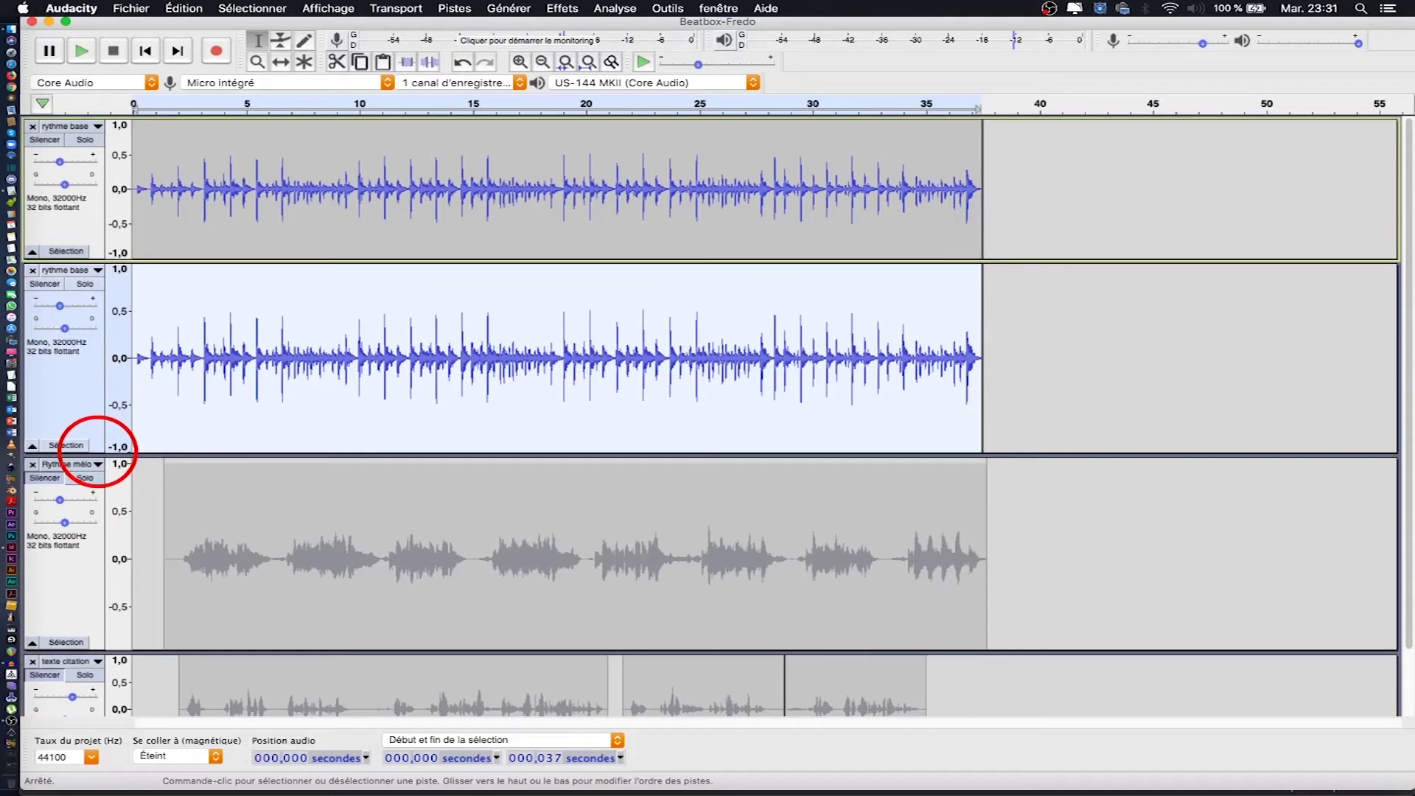
pyautogui.moveTo(99, 426); pyautogui.dragTo(100, 413)
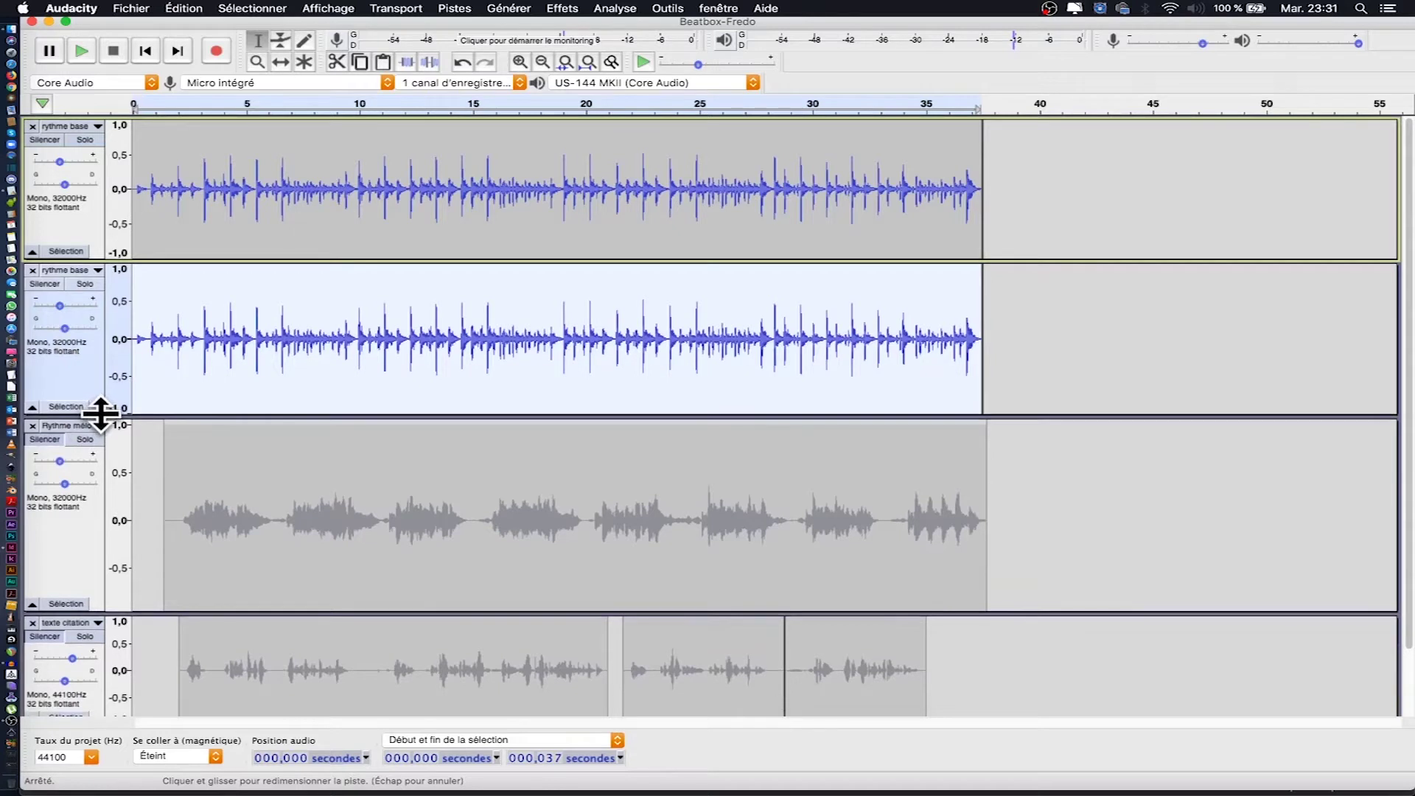
pyautogui.press('super+s')
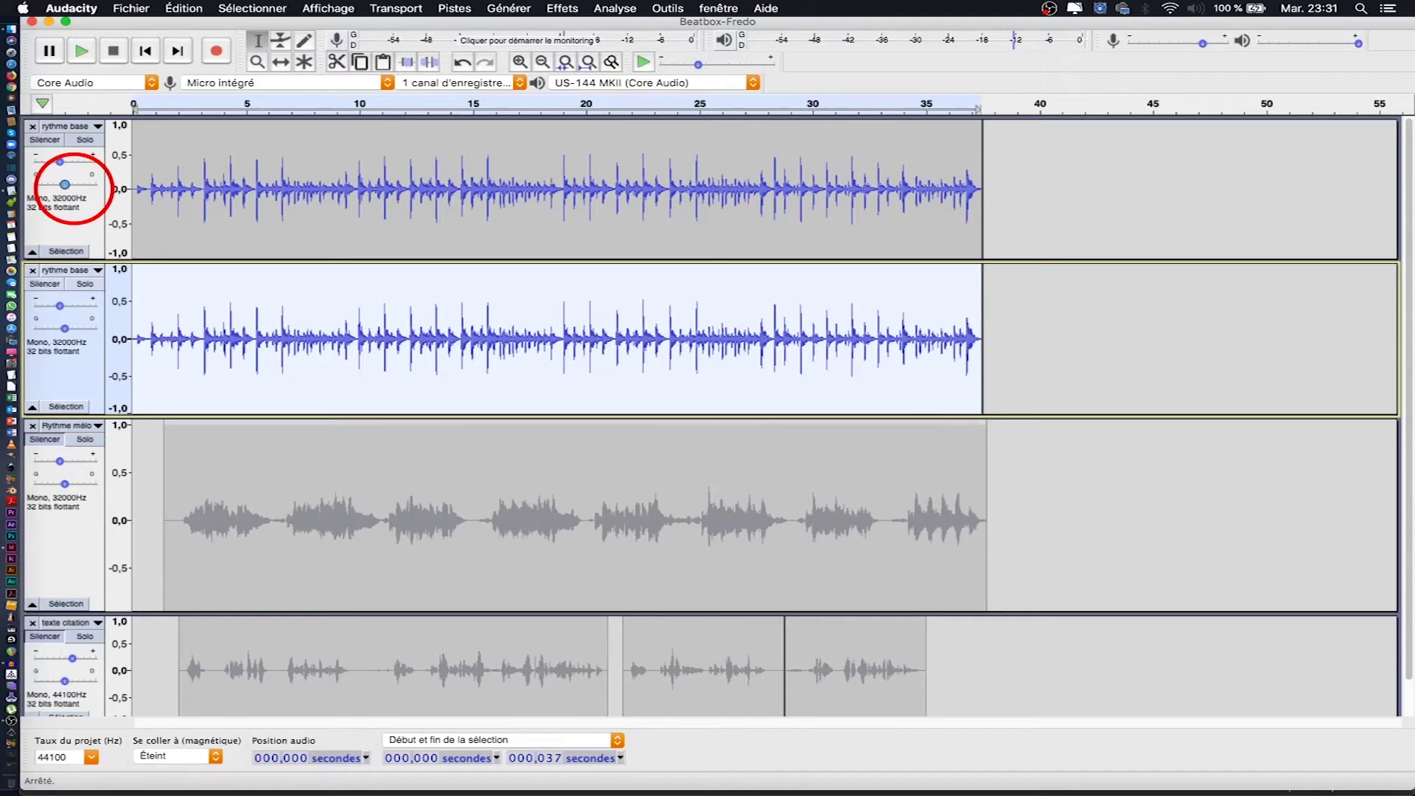
# Pan the original rythme base track partly to the left channel
pyautogui.moveTo(65, 185); pyautogui.dragTo(74, 184)
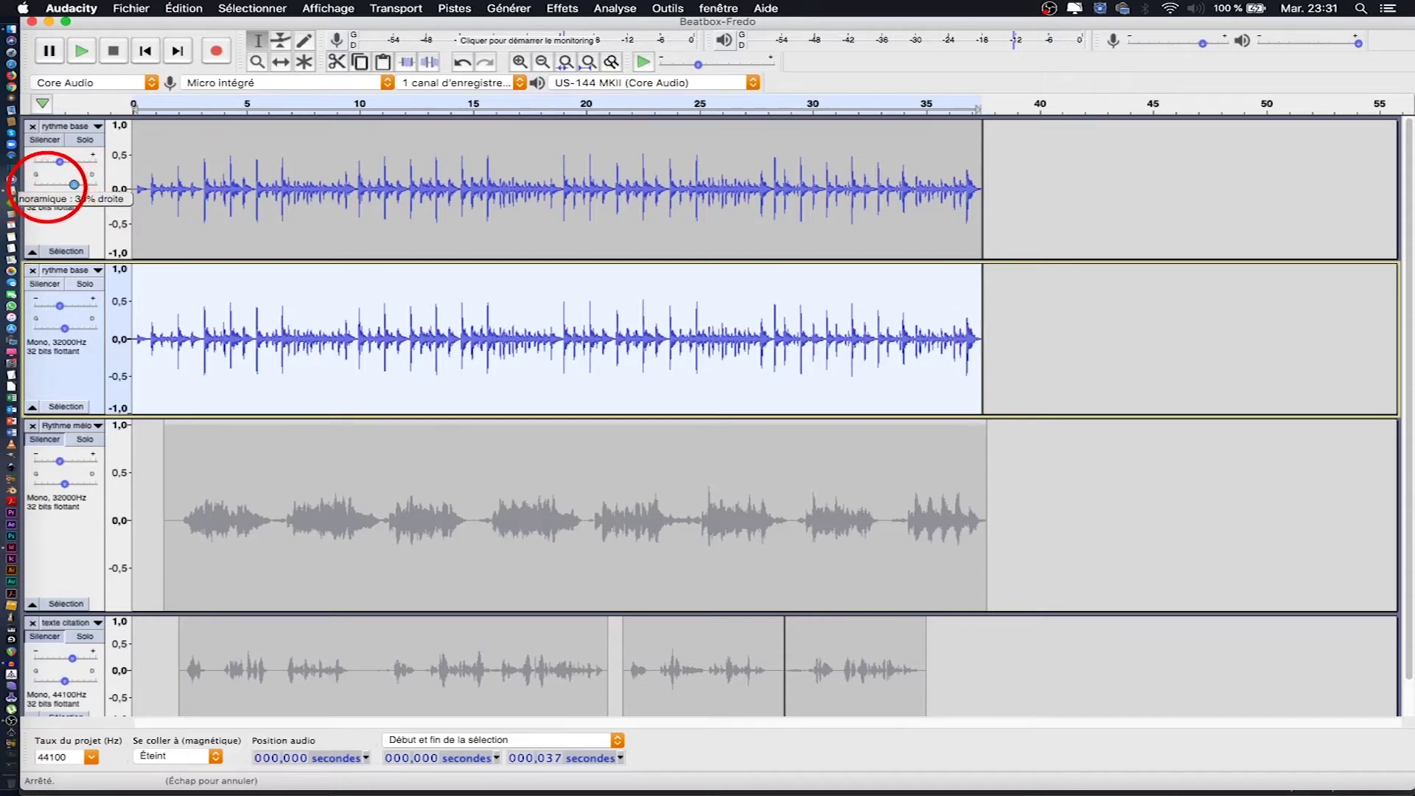
pyautogui.click(73, 184)
pyautogui.moveTo(74, 185); pyautogui.dragTo(53, 185)
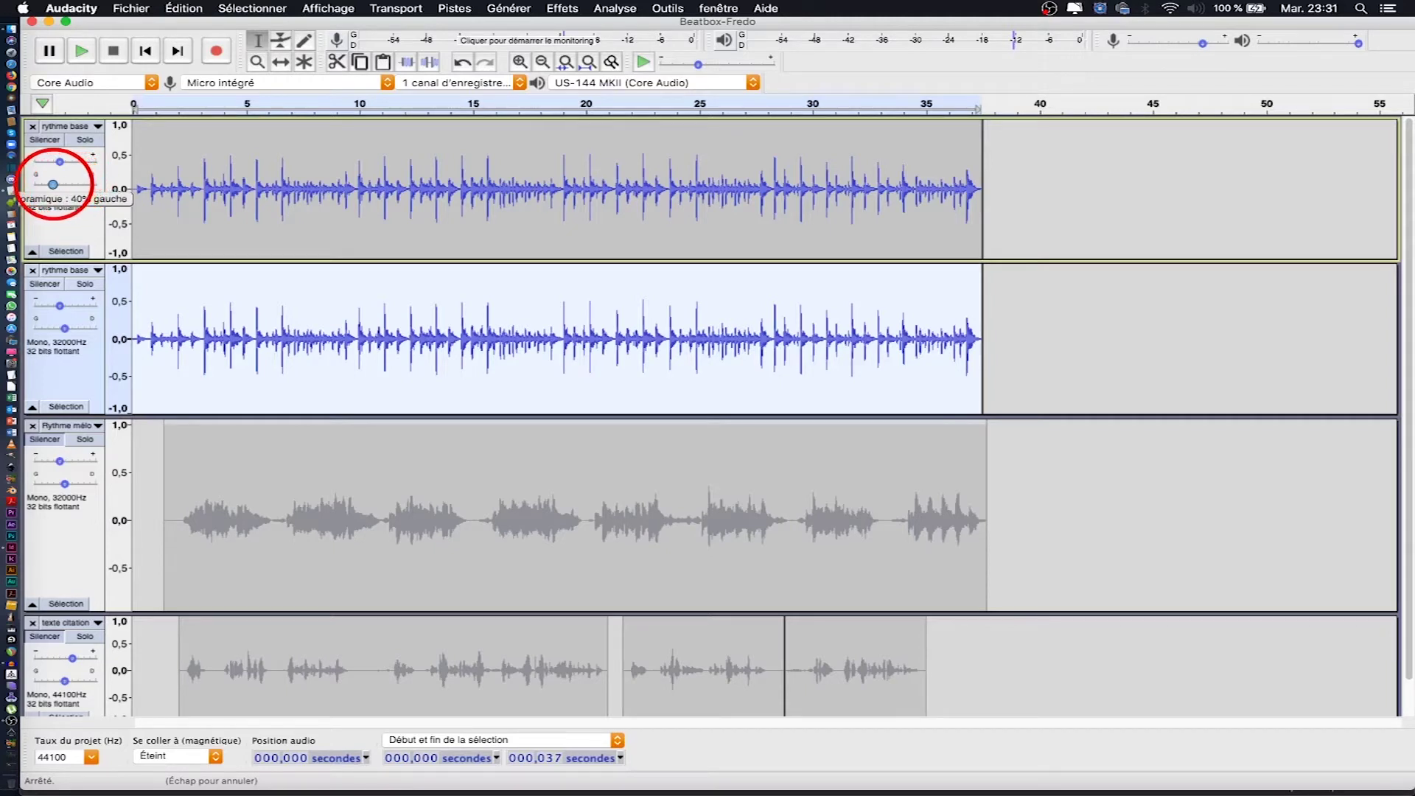
pyautogui.moveTo(53, 185); pyautogui.dragTo(56, 184)
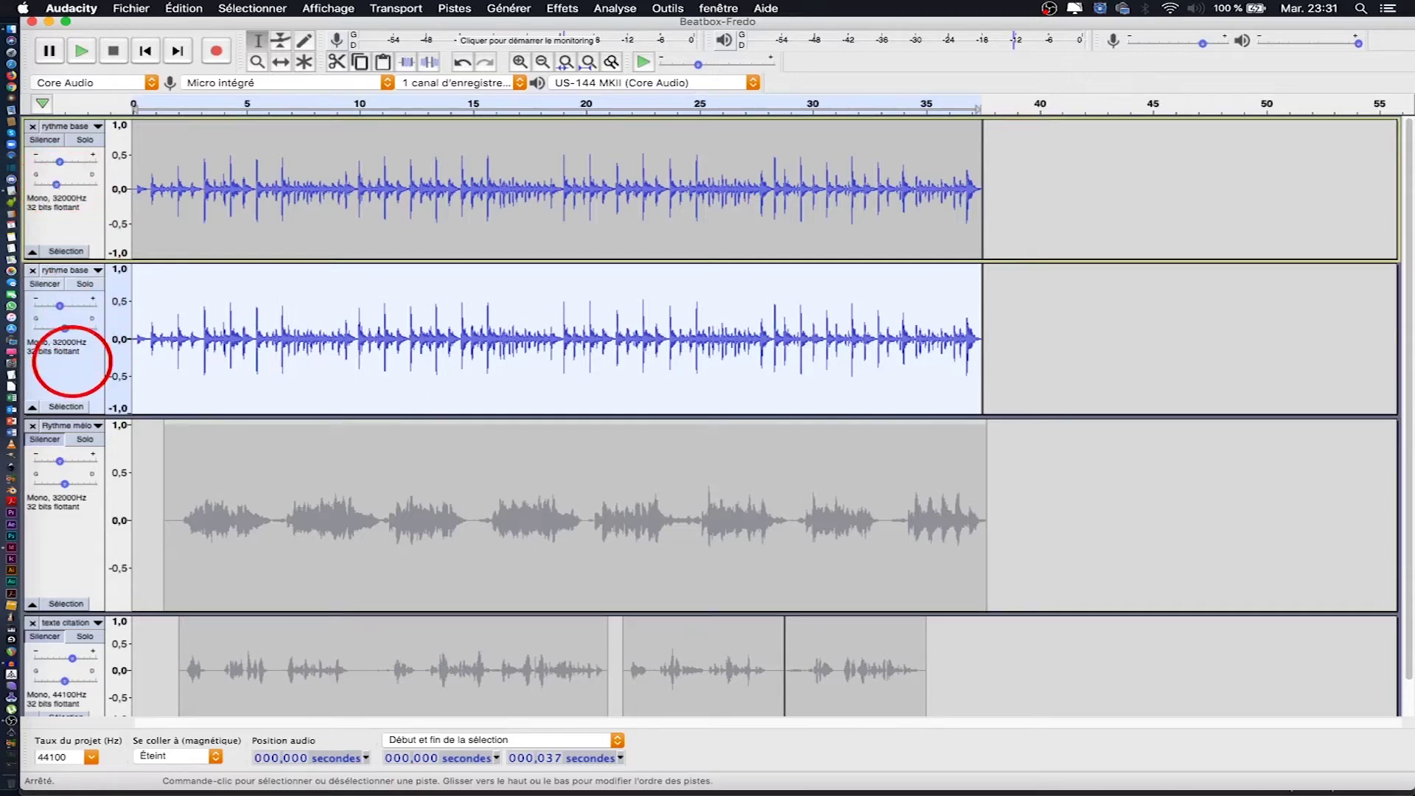
pyautogui.click(64, 387)
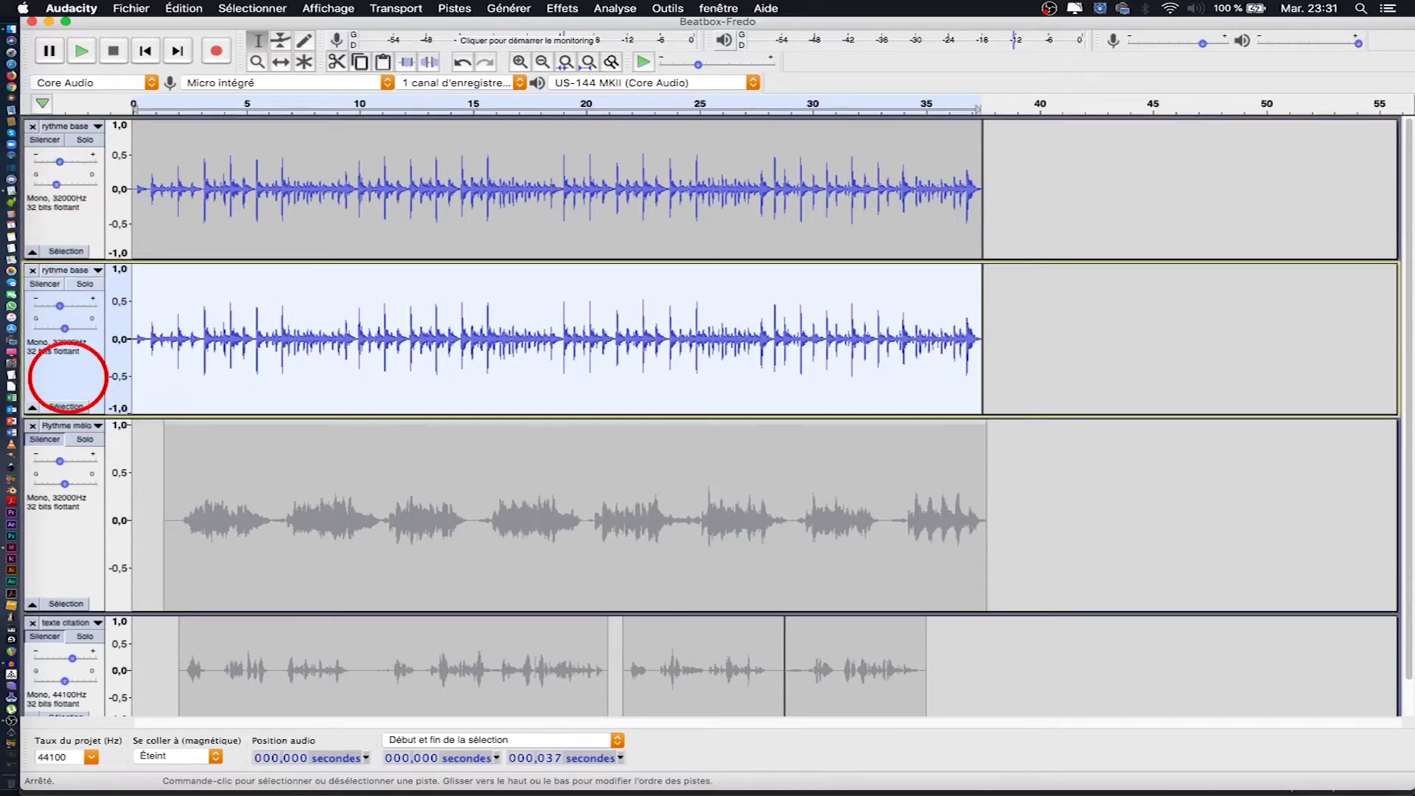
pyautogui.moveTo(60, 305); pyautogui.dragTo(67, 306)
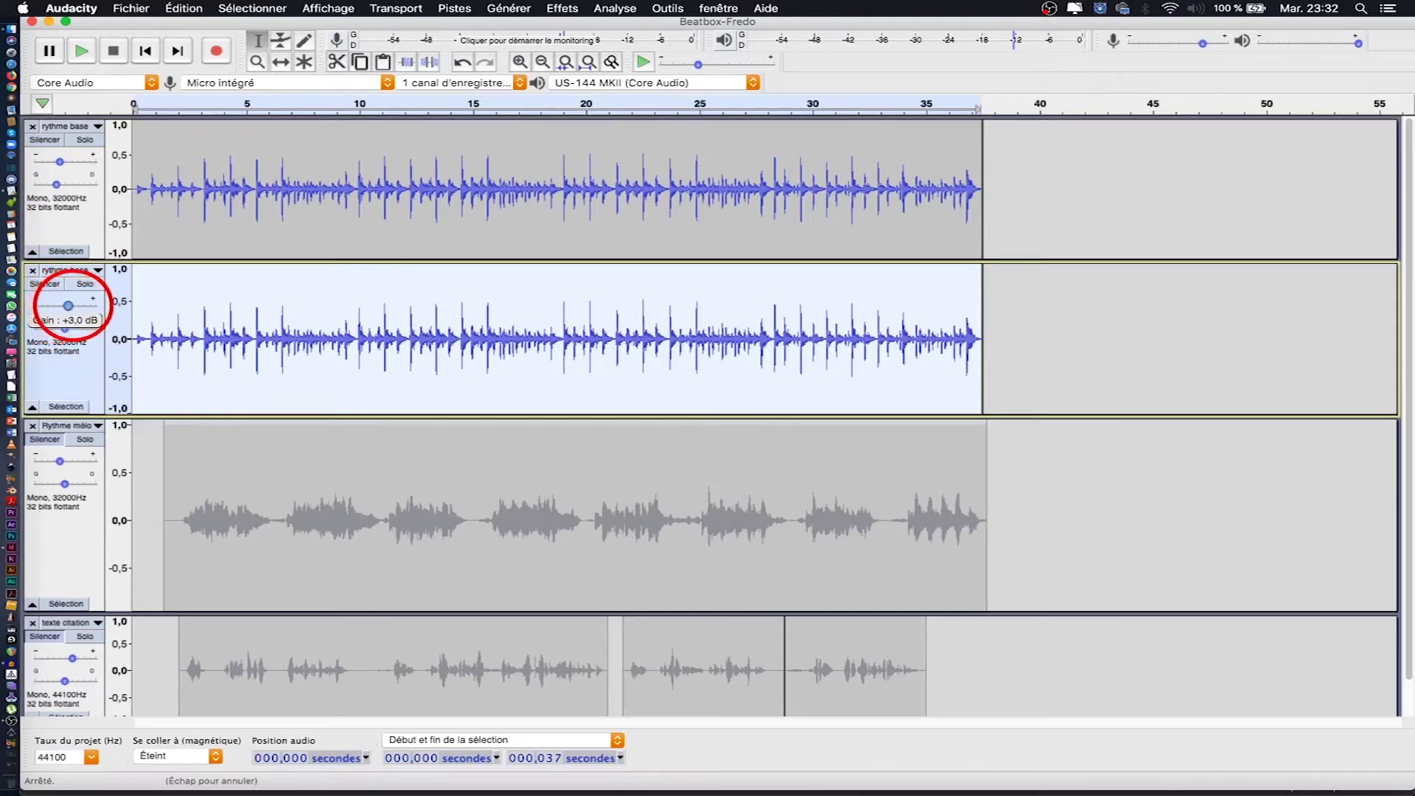
pyautogui.moveTo(68, 305); pyautogui.dragTo(68, 306)
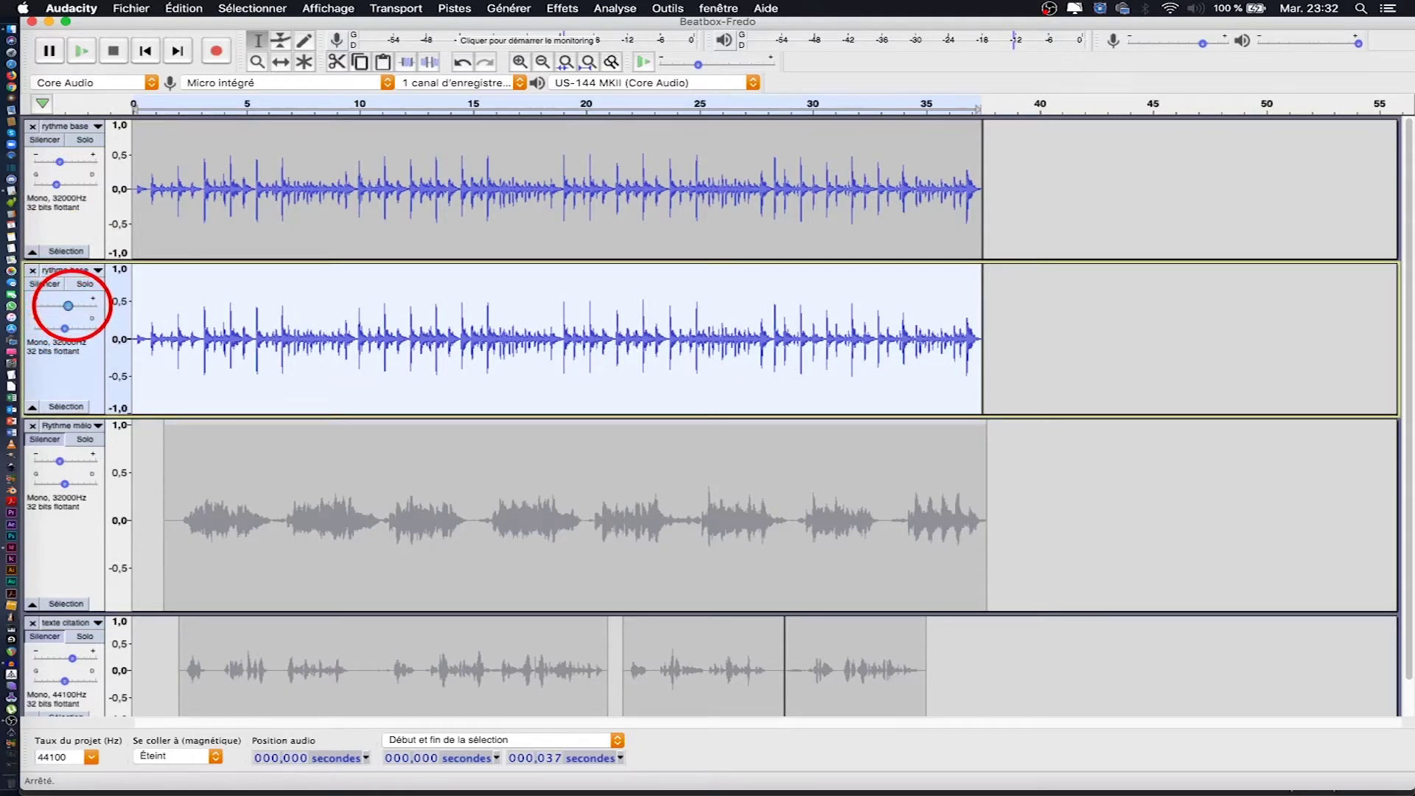
pyautogui.press('super+z')
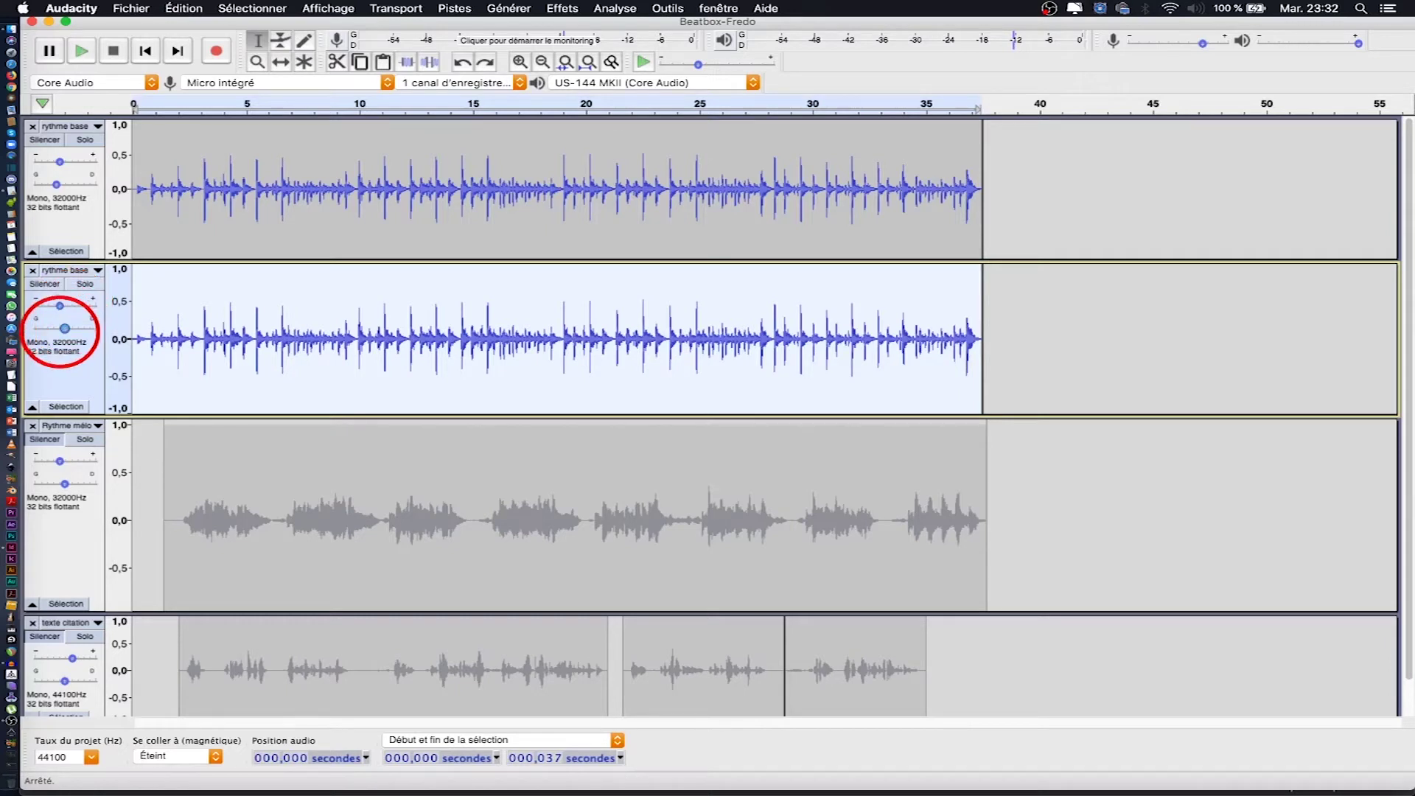
# Pan the duplicated rythme base track partly to the right channel and play back the two rhythm tracks
pyautogui.moveTo(65, 328); pyautogui.dragTo(73, 328)
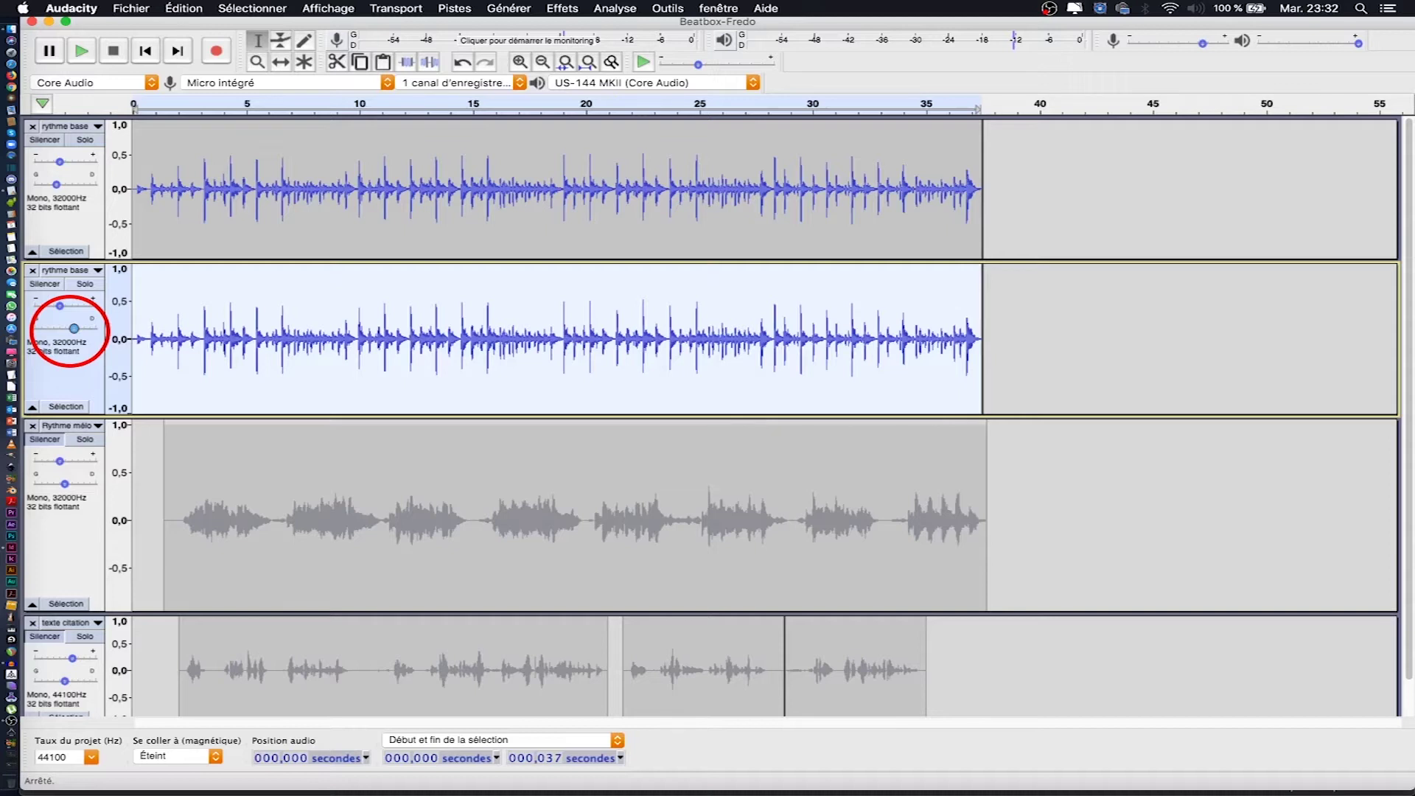
pyautogui.press('space')
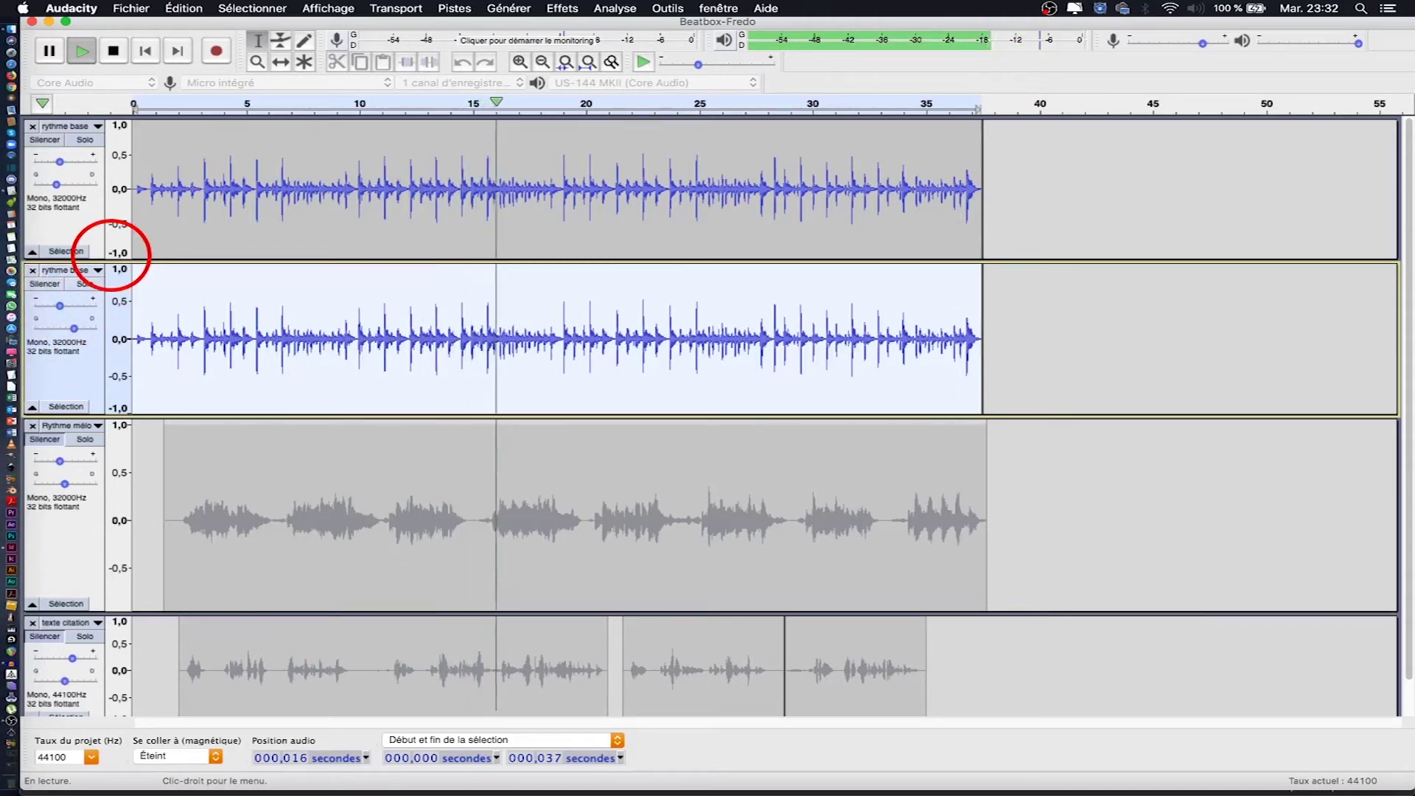
pyautogui.press('space')
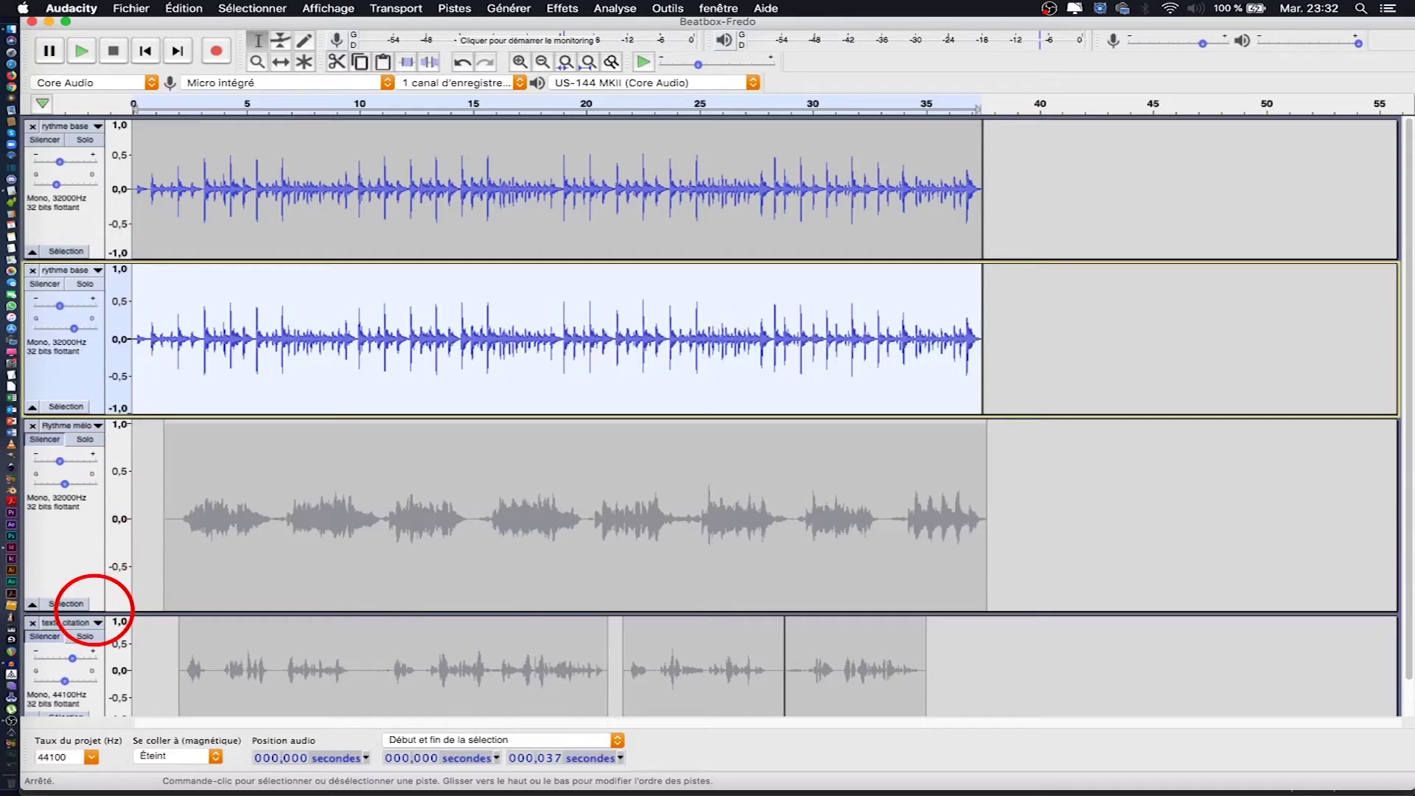
# Reduce the display height of the Rythme mélodique track and duplicate it
pyautogui.click(93, 599)
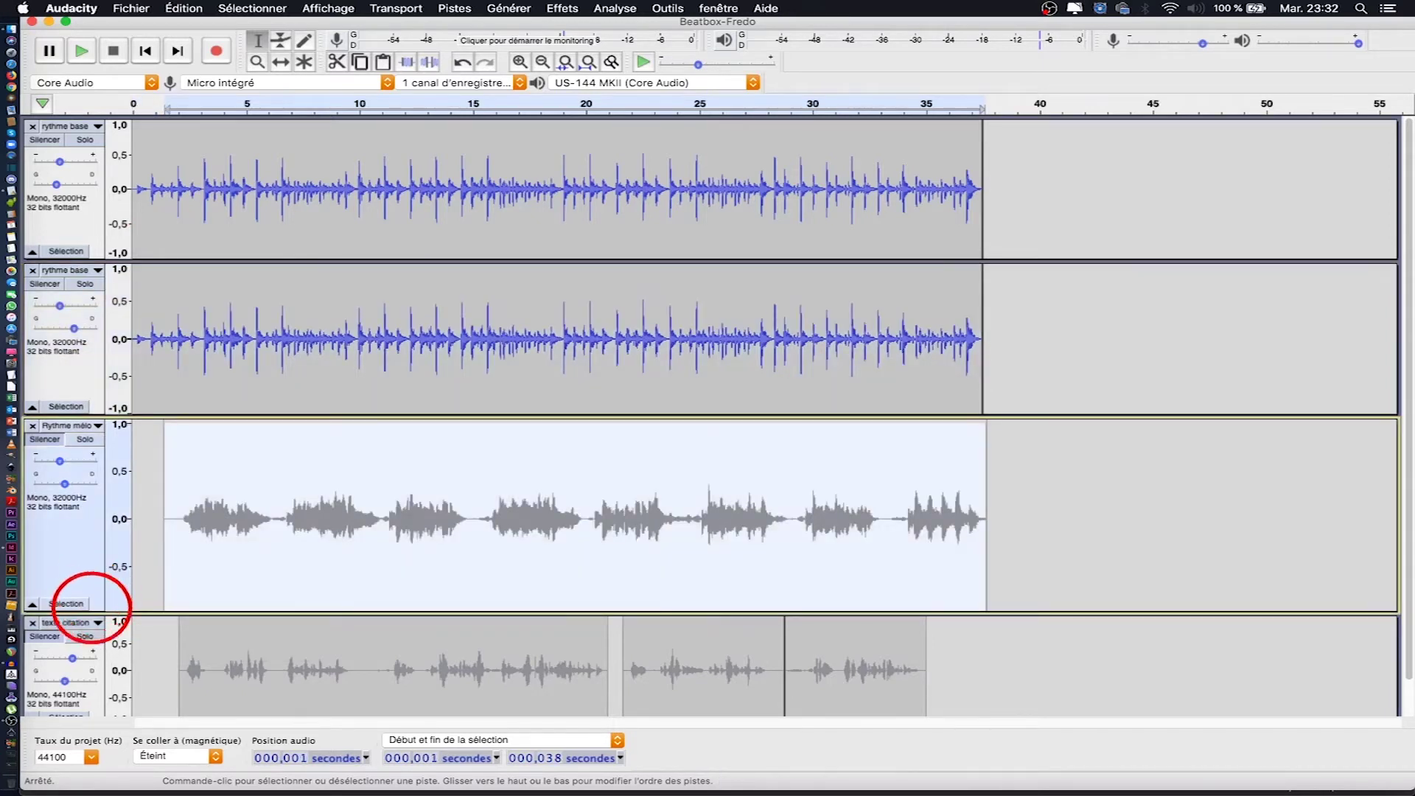
pyautogui.moveTo(92, 610); pyautogui.dragTo(101, 557)
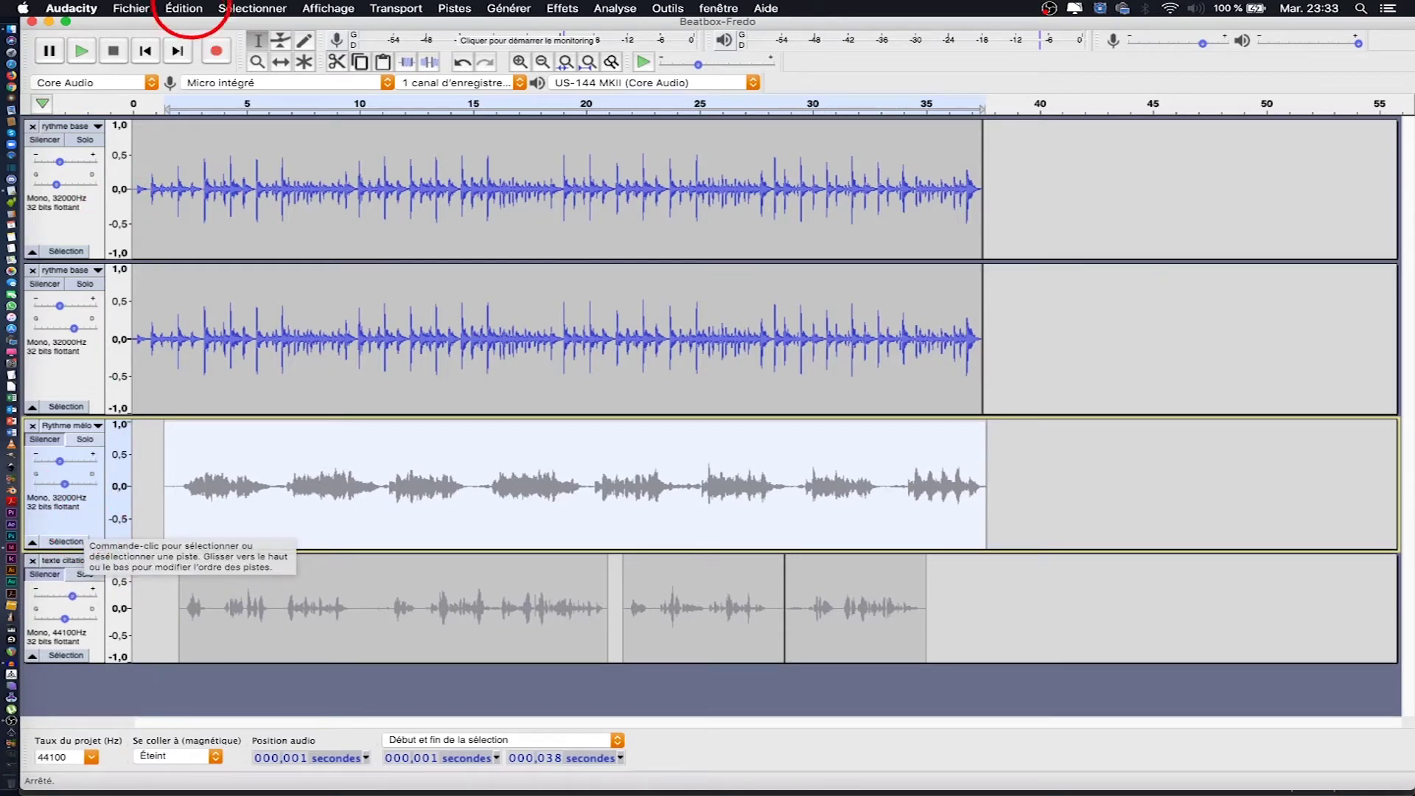
pyautogui.click(183, 8)
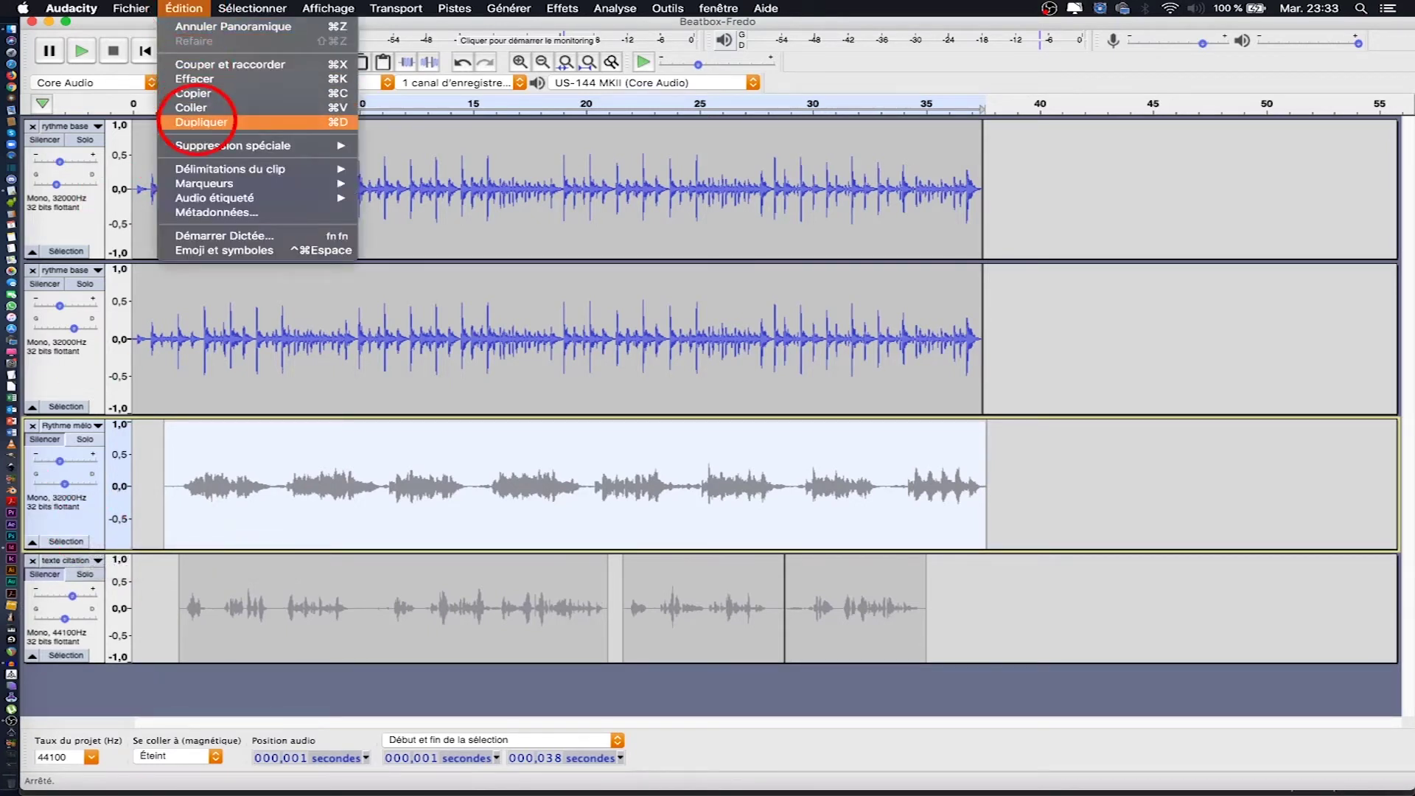
pyautogui.click(197, 122)
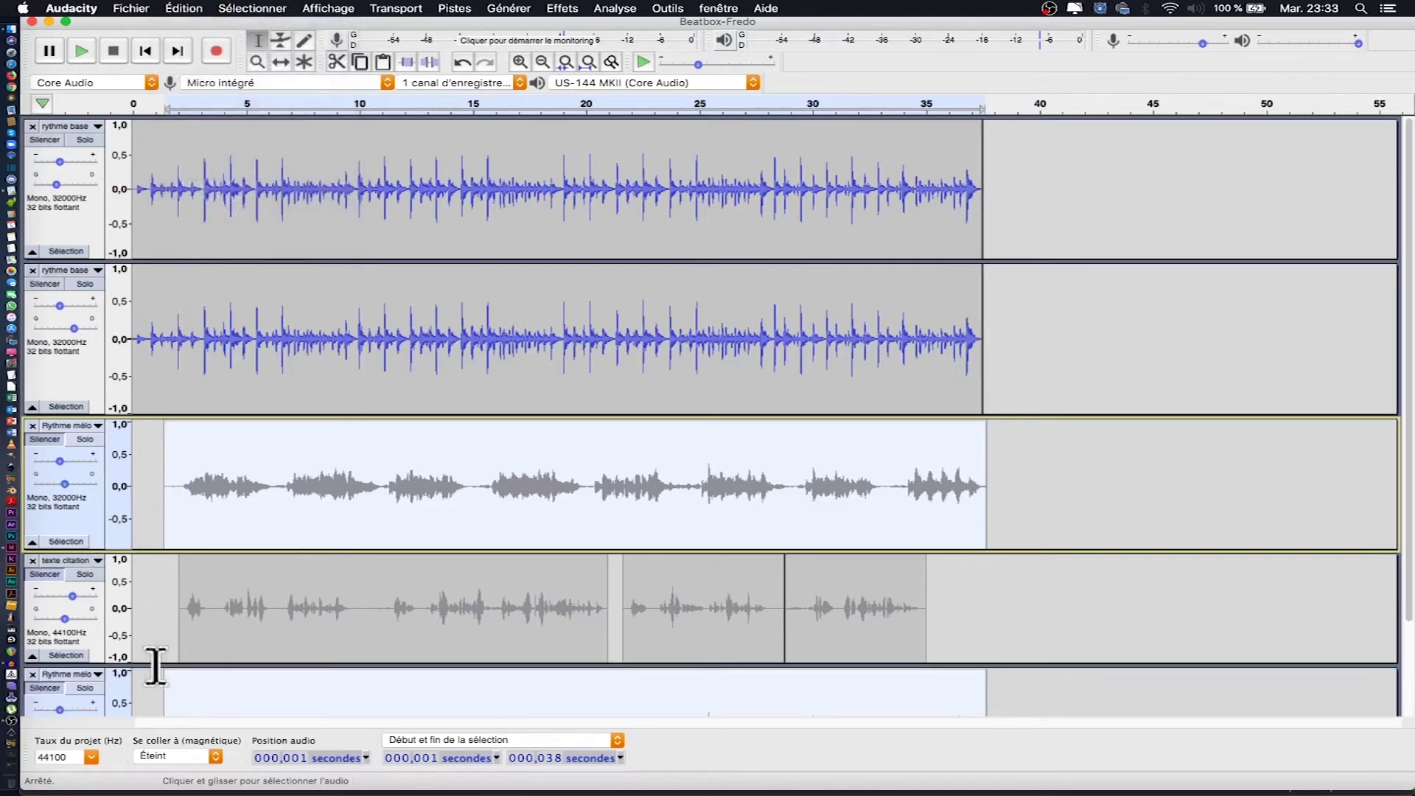
# Move the duplicated Rythme mélodique track up so it sits directly below the original, above texte citation
pyautogui.click(112, 694)
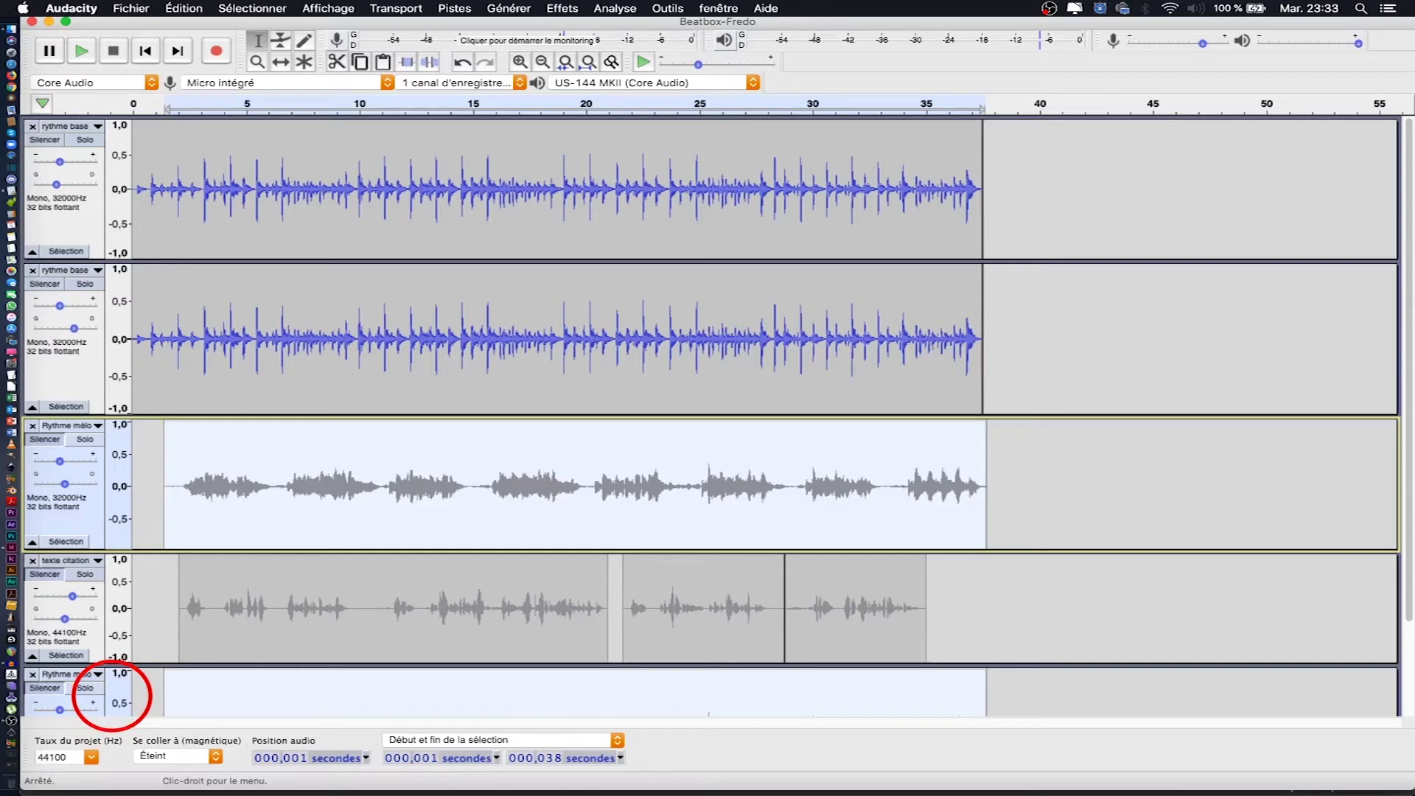
pyautogui.click(1399, 516)
pyautogui.moveTo(1399, 516); pyautogui.dragTo(1395, 620)
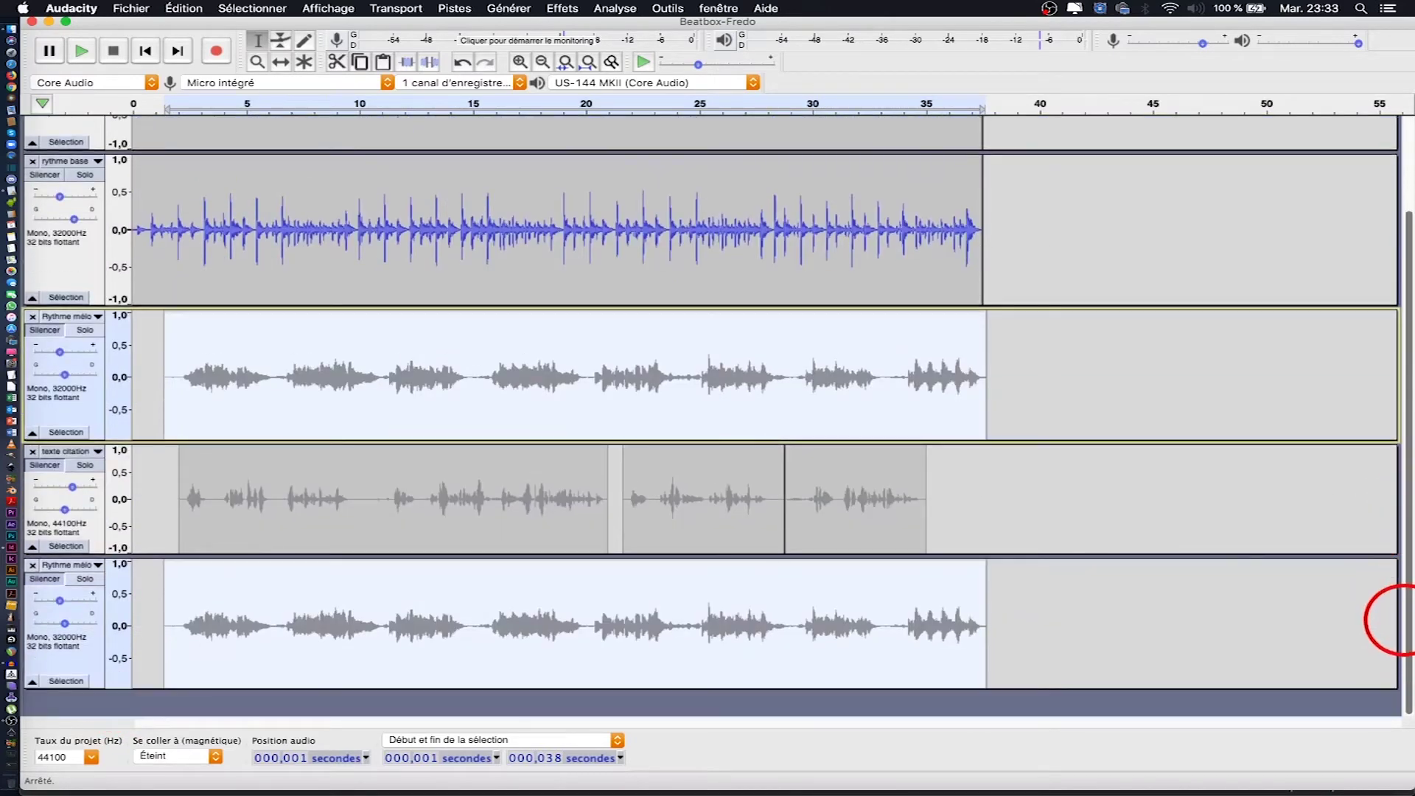
pyautogui.click(79, 667)
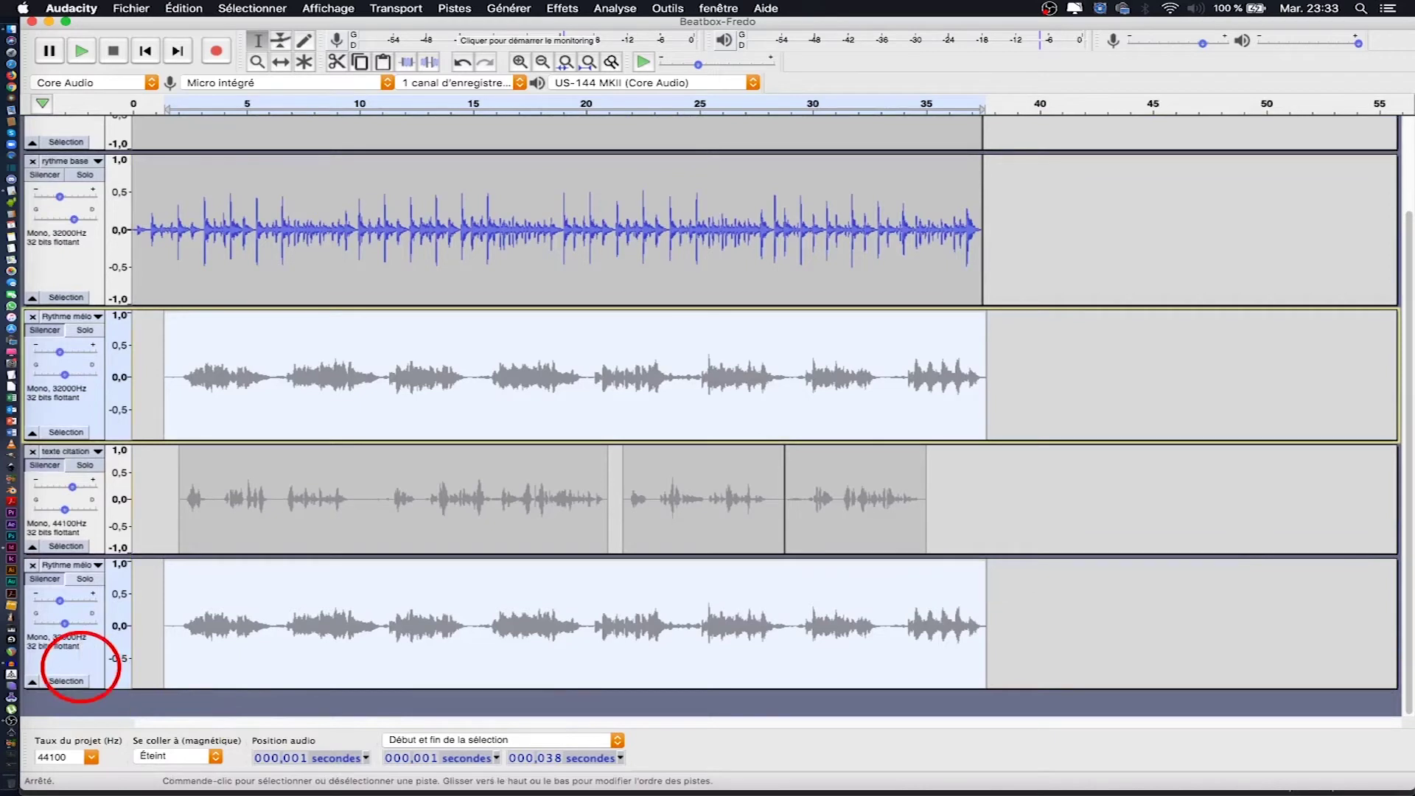
pyautogui.moveTo(82, 567); pyautogui.dragTo(83, 491)
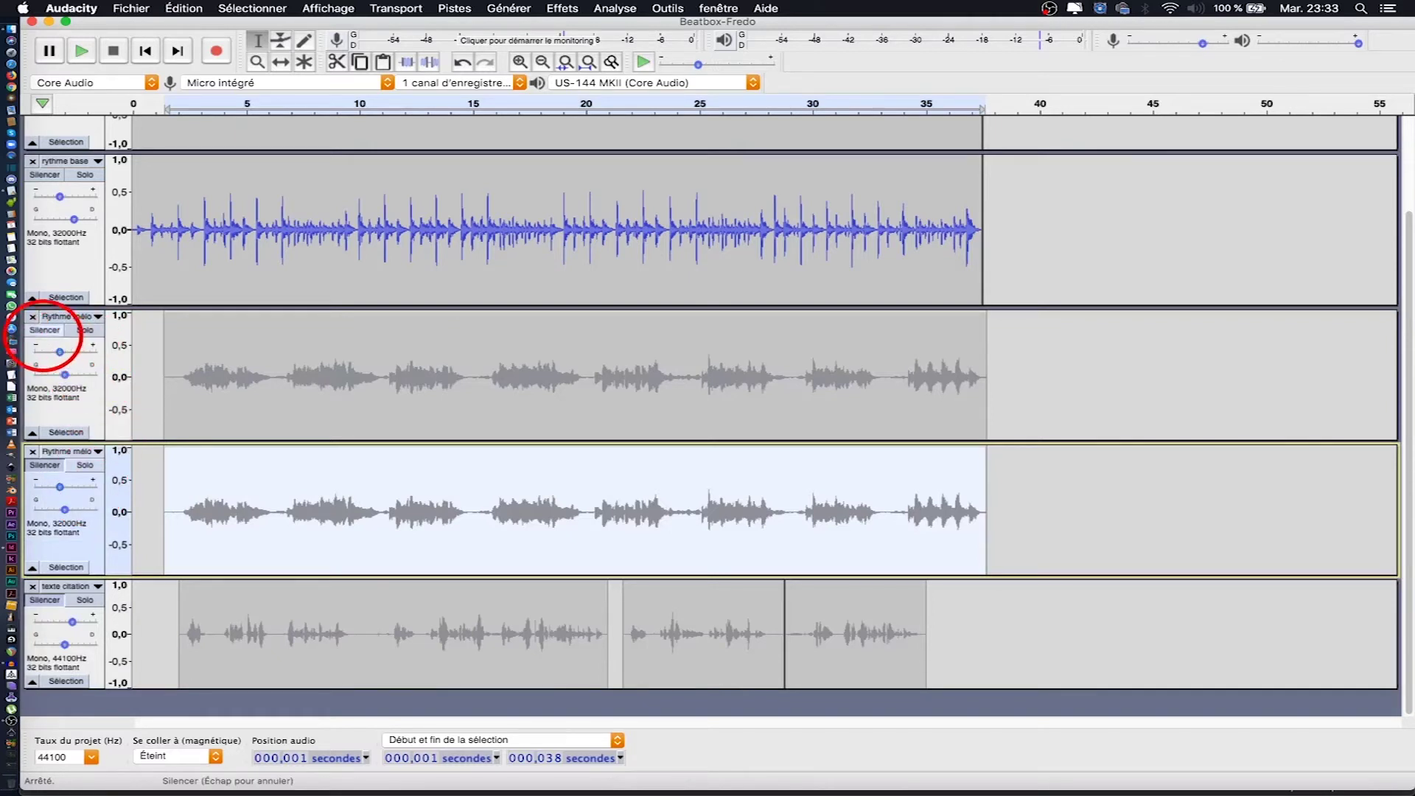
# Unmute both Rythme mélodique tracks
pyautogui.click(44, 330)
pyautogui.click(45, 475)
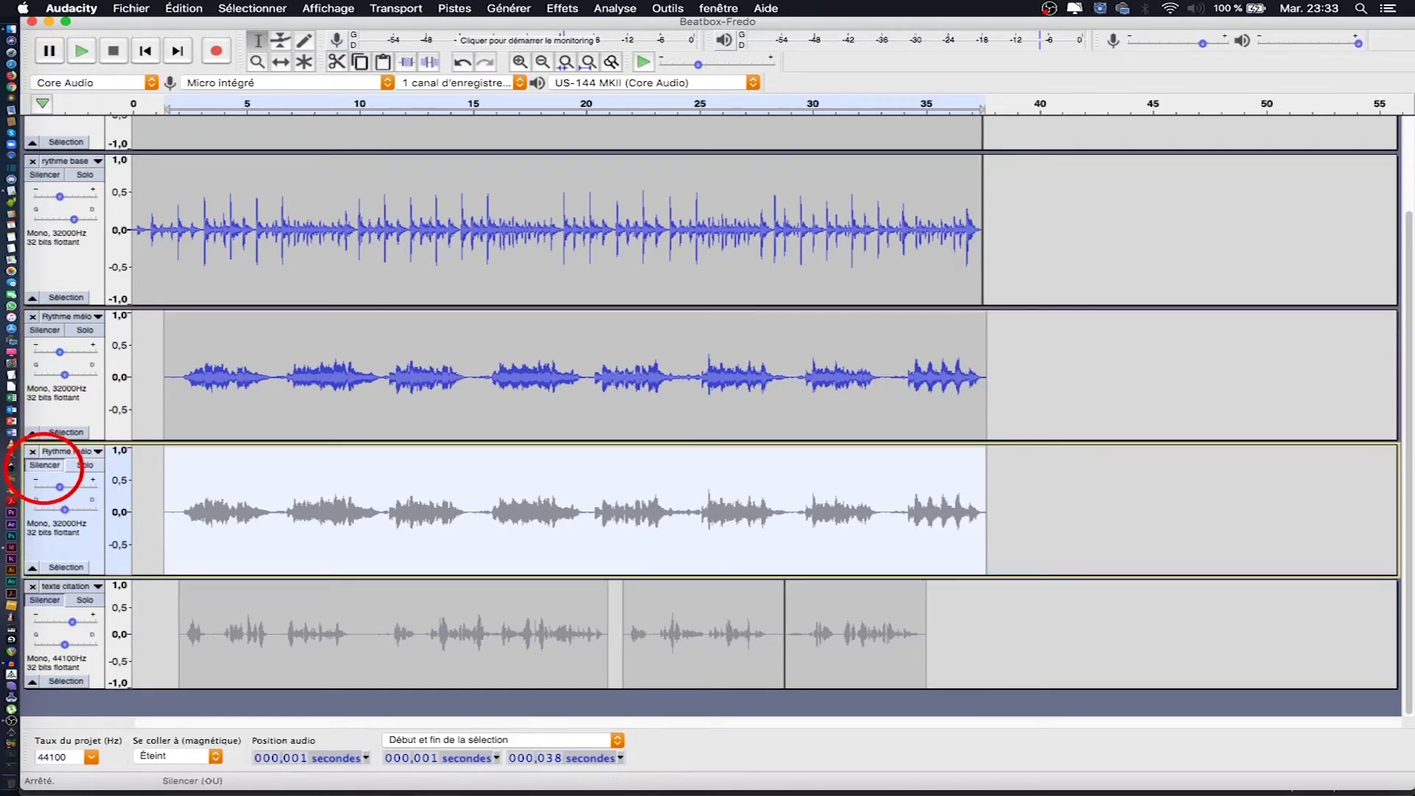
pyautogui.click(45, 465)
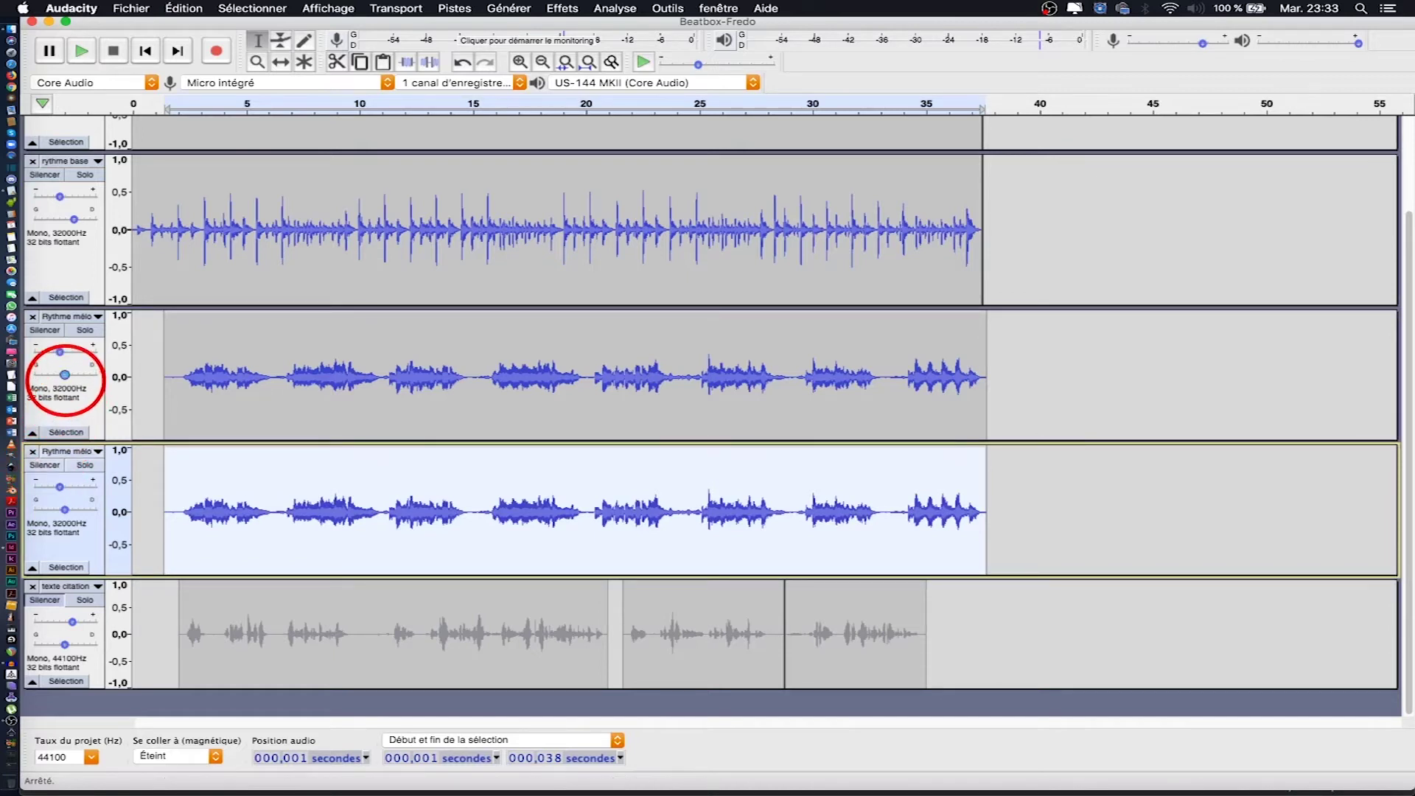
# Pan the original Rythme mélodique track 50% left and its duplicate about equally far to the right
pyautogui.moveTo(65, 374); pyautogui.dragTo(49, 375)
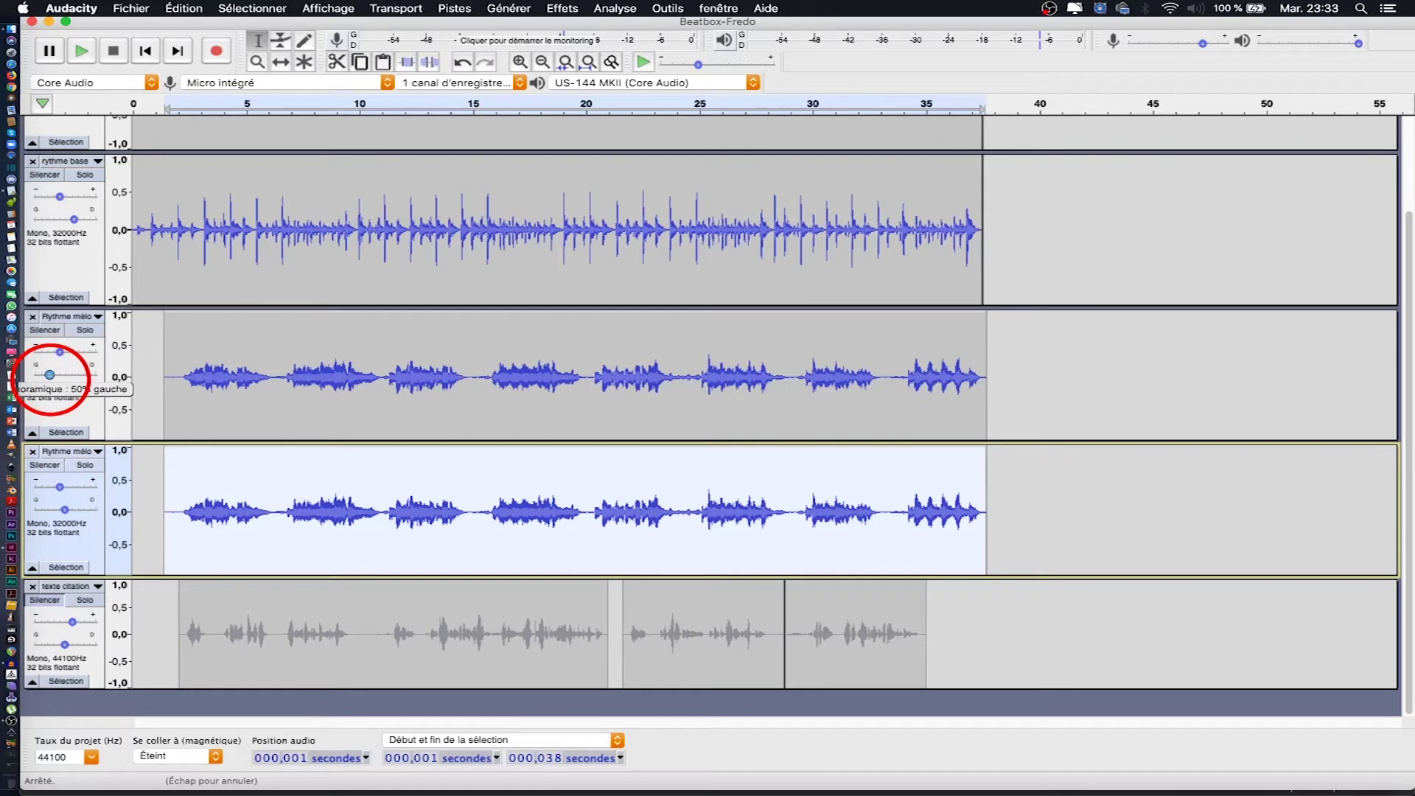
pyautogui.moveTo(50, 374); pyautogui.dragTo(49, 375)
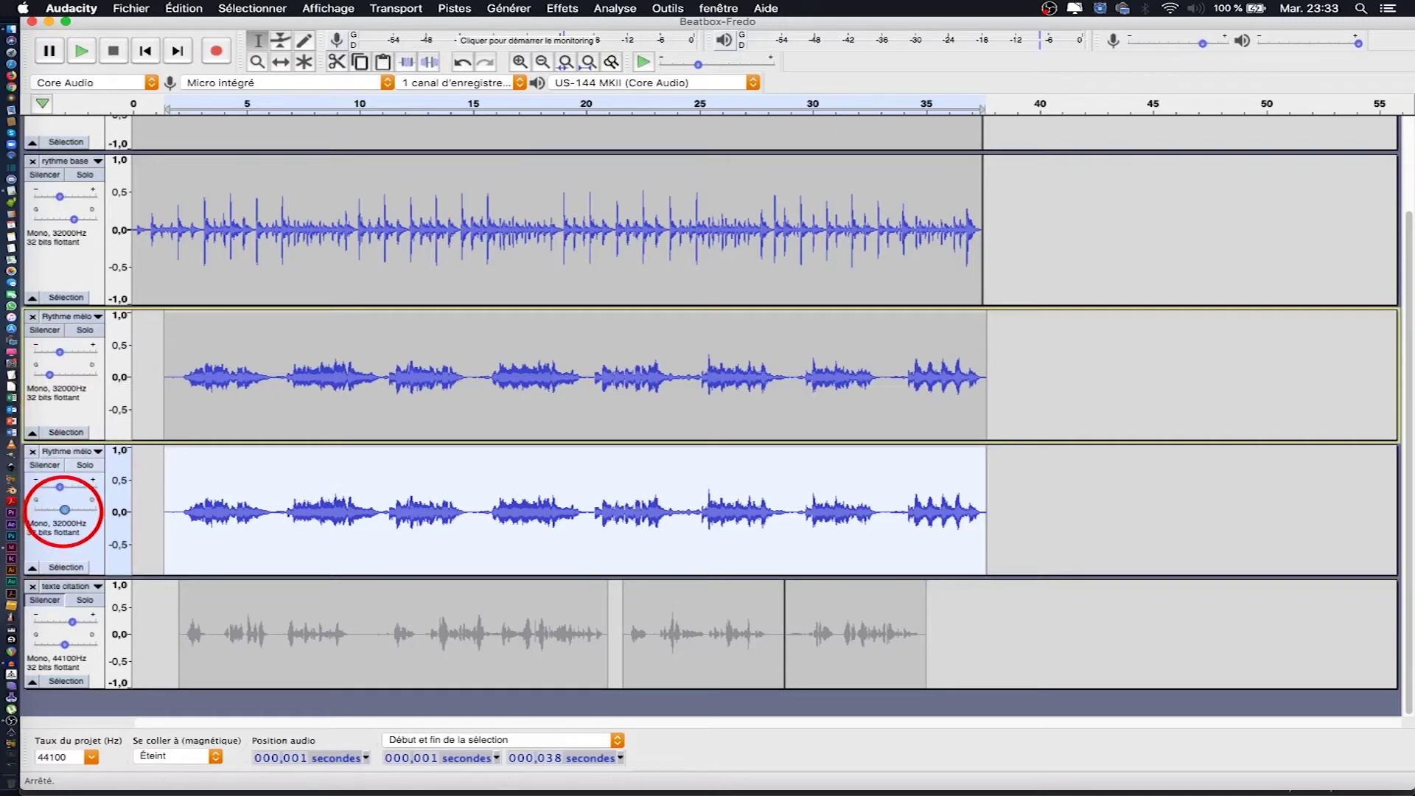
pyautogui.moveTo(65, 510); pyautogui.dragTo(74, 509)
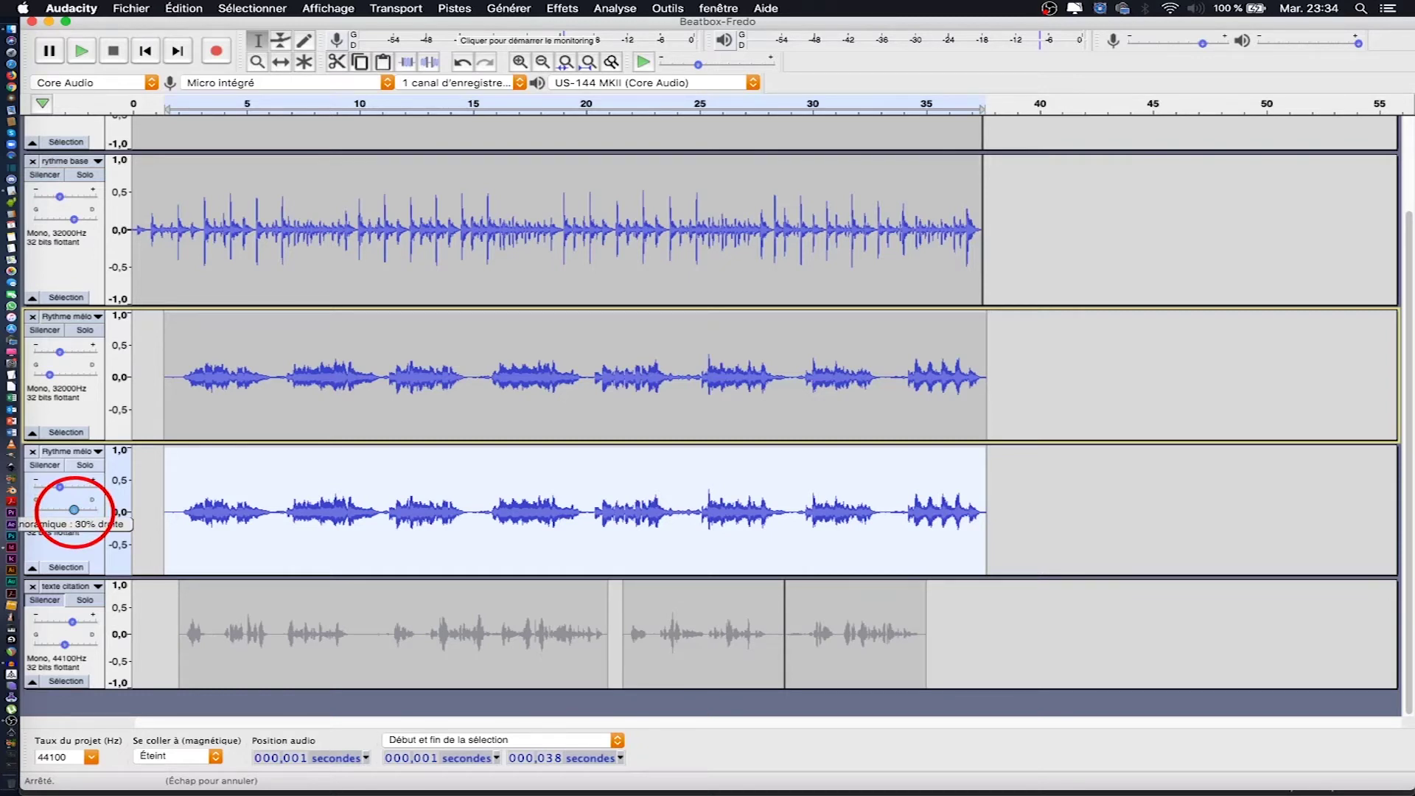
pyautogui.moveTo(74, 510); pyautogui.dragTo(80, 510)
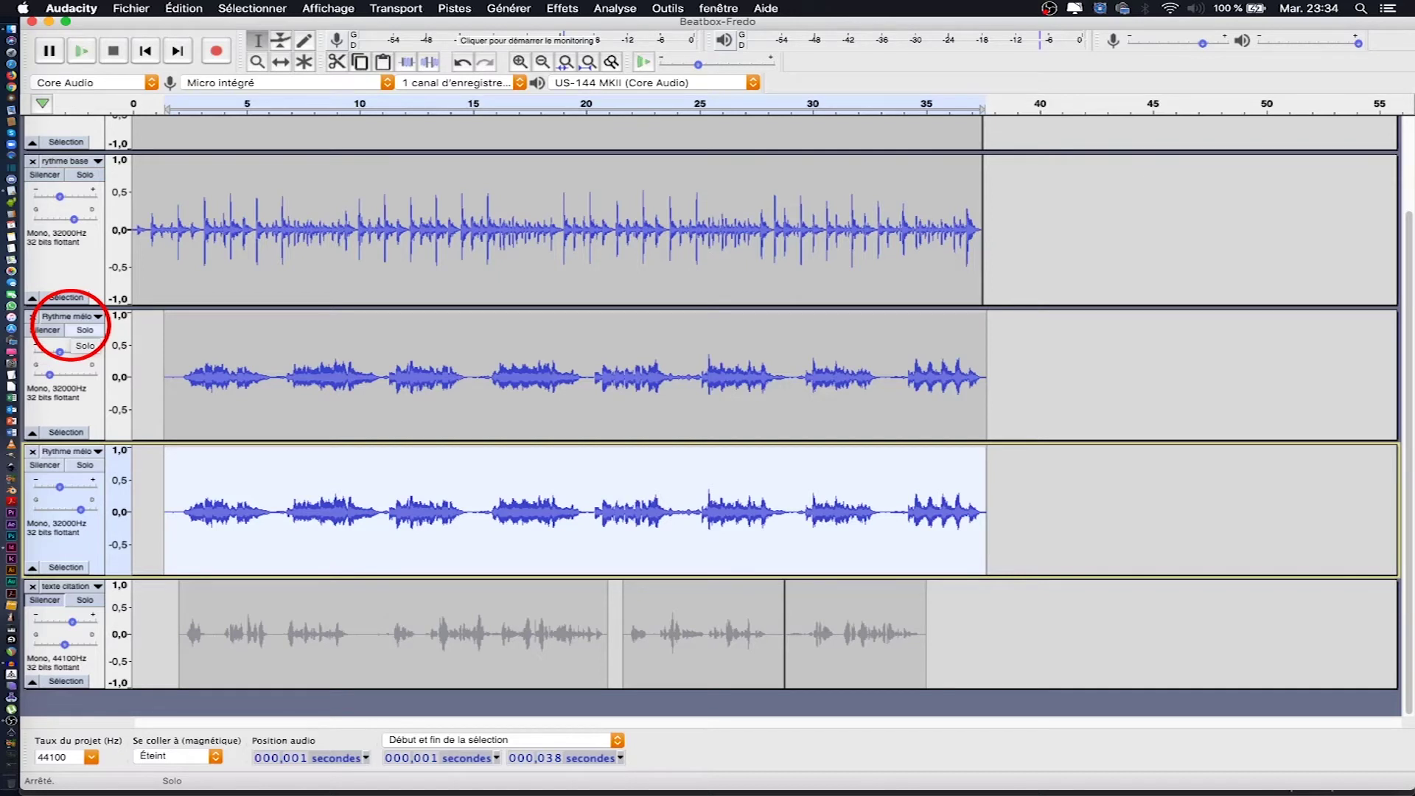
# Save the project and play back the mix of the panned rhythm and melodic tracks
pyautogui.press('super+s')
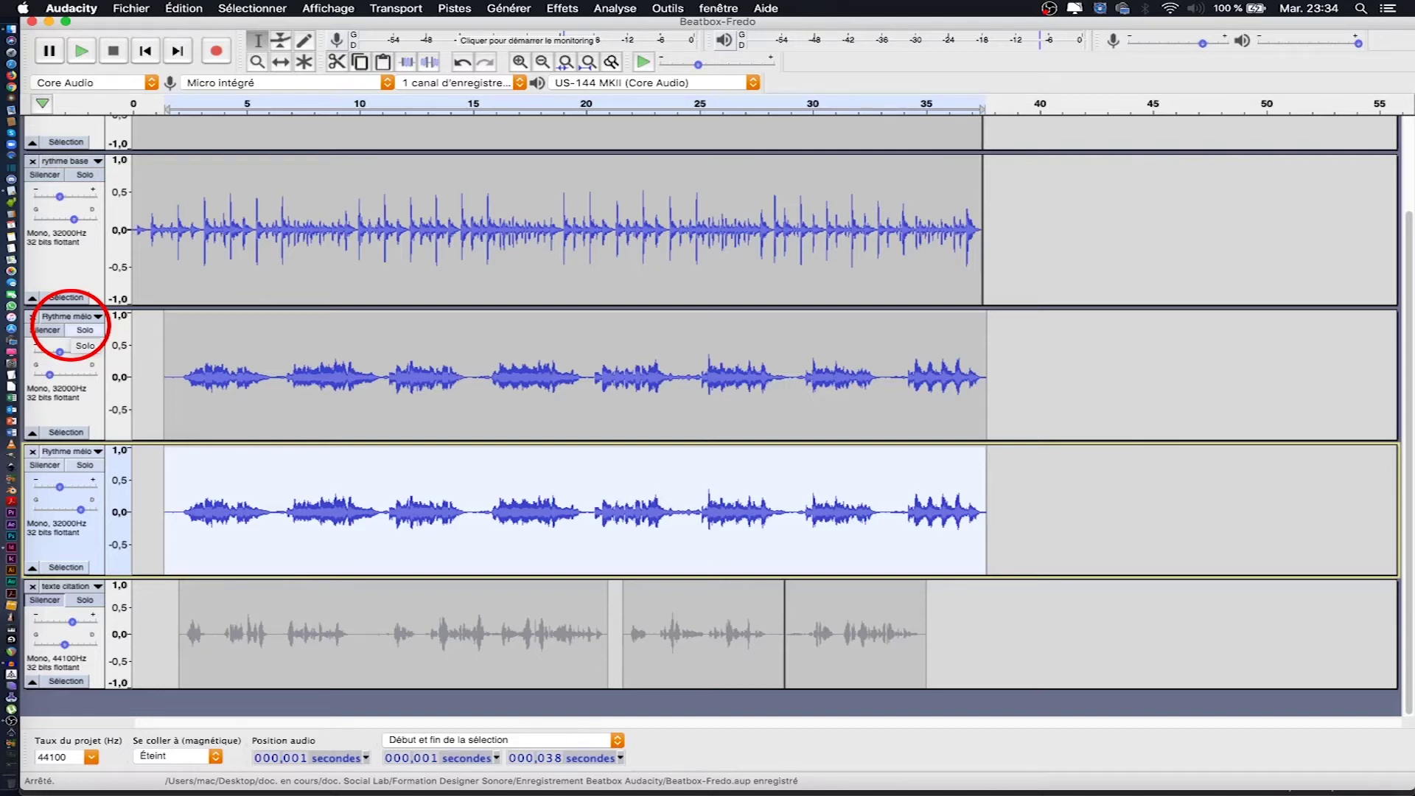
pyautogui.press('space')
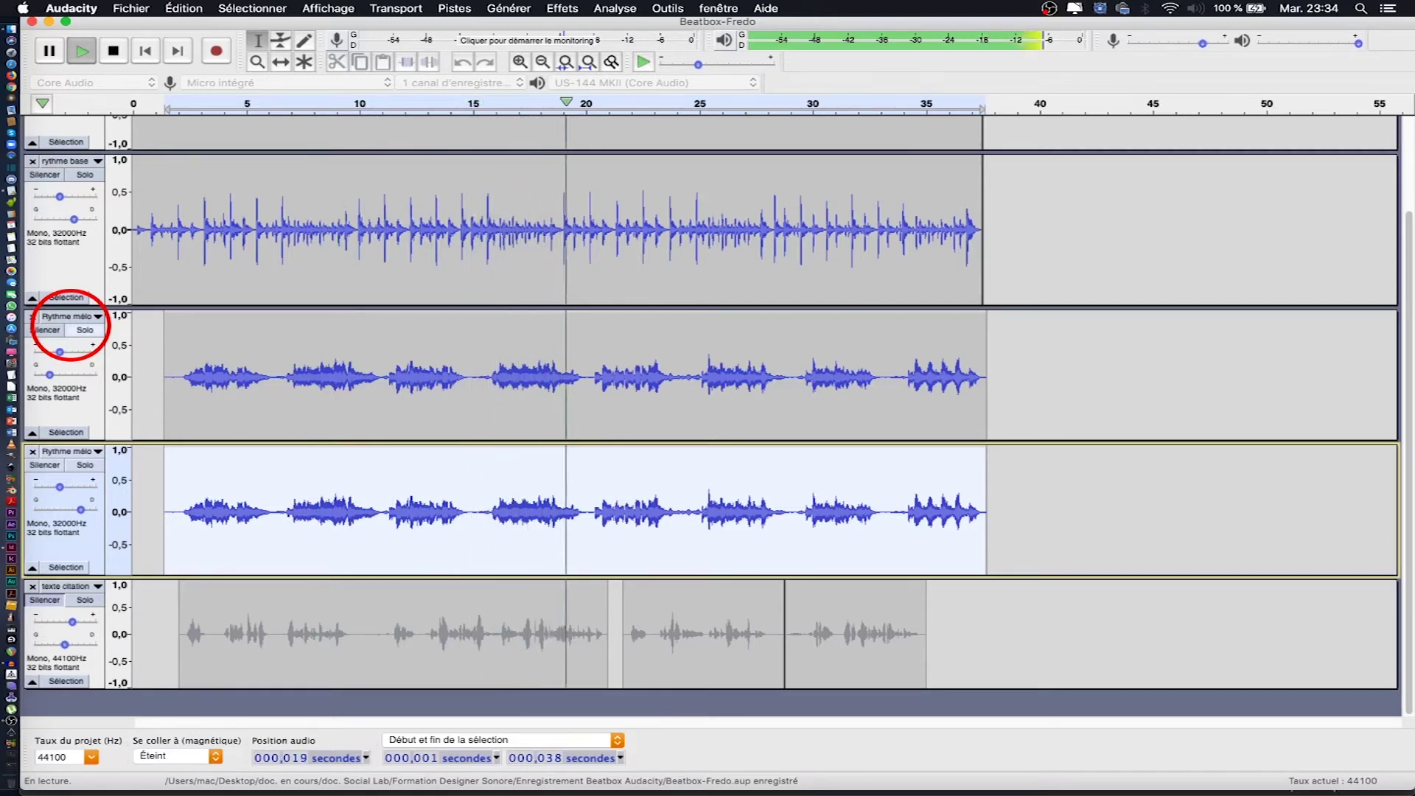
pyautogui.press('space')
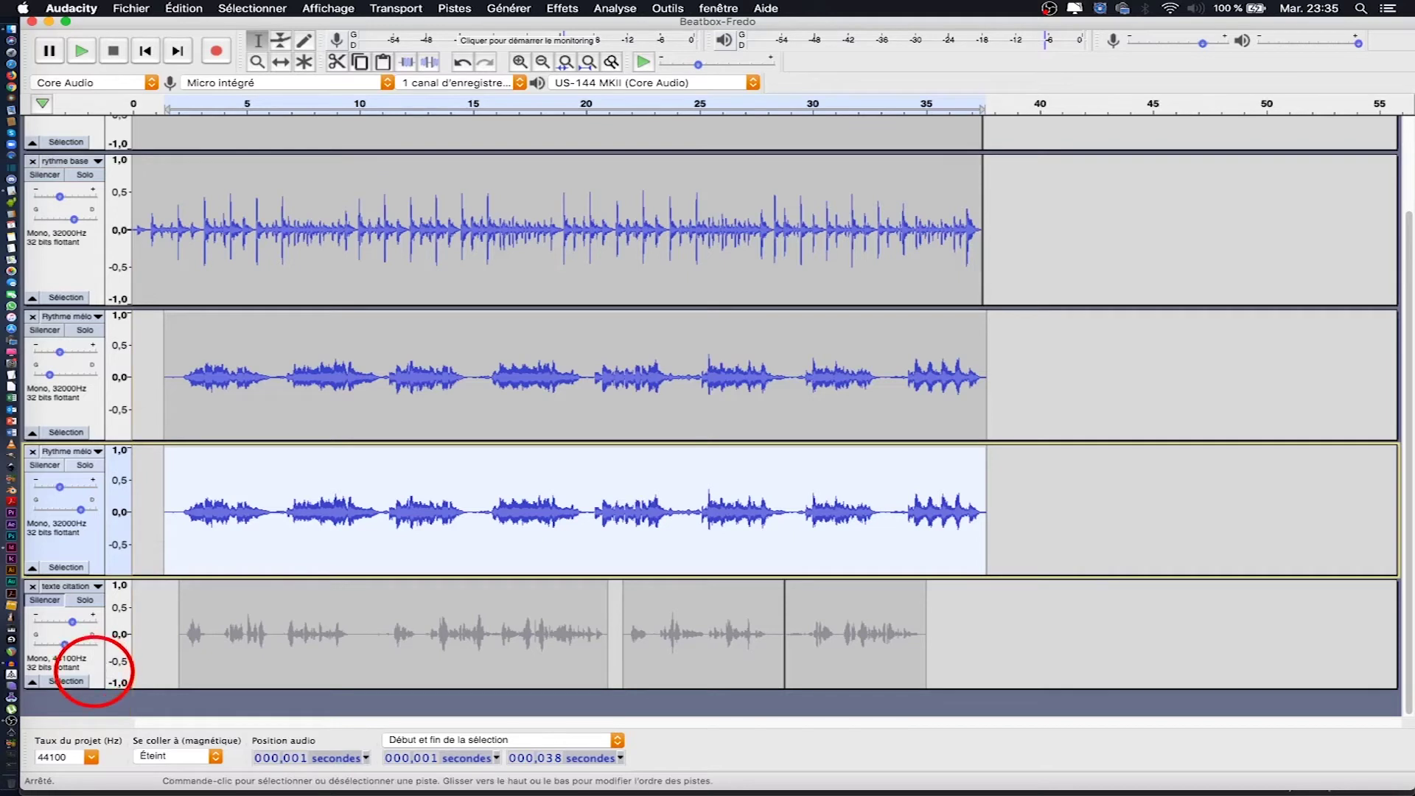
# Unmute the texte citation track and duplicate it in full
pyautogui.click(95, 668)
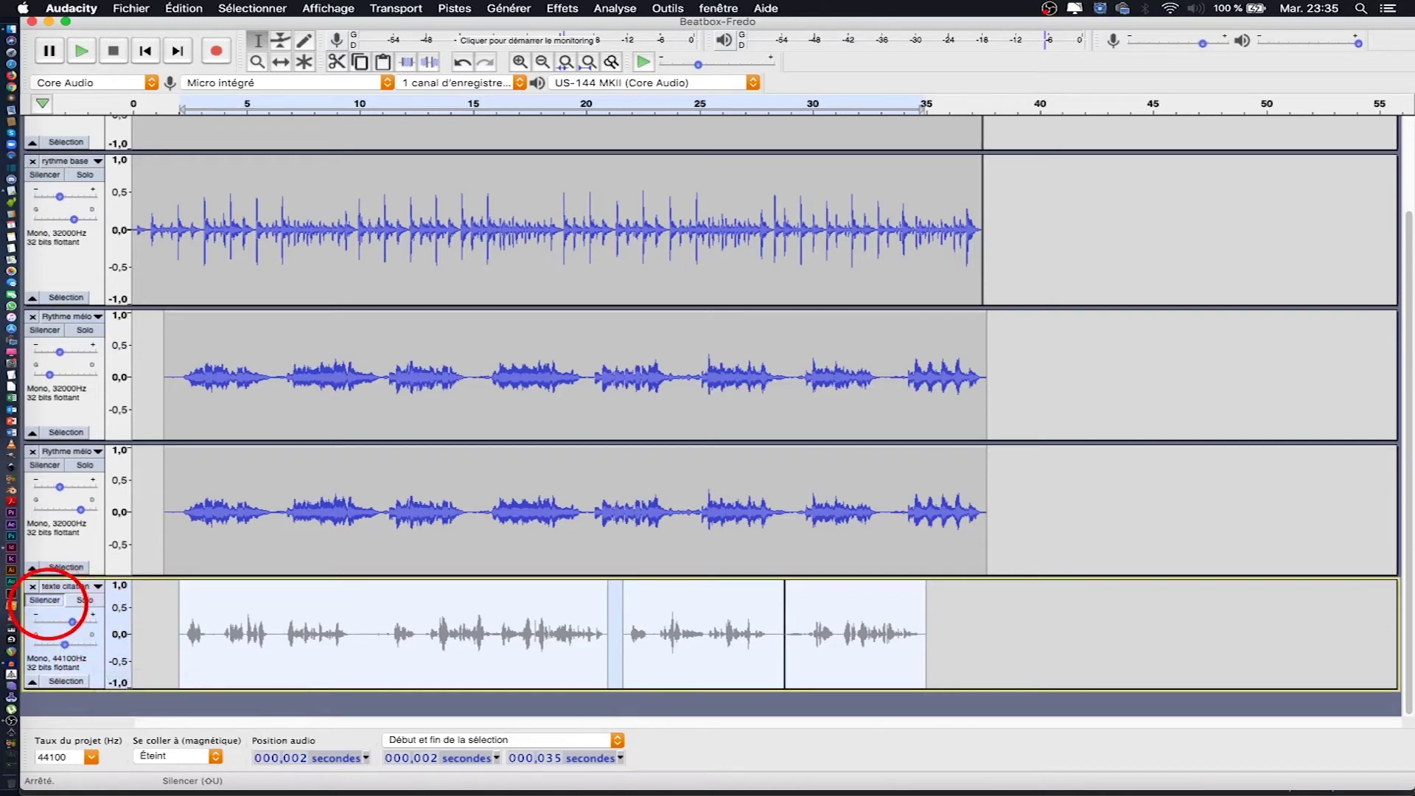
pyautogui.click(45, 600)
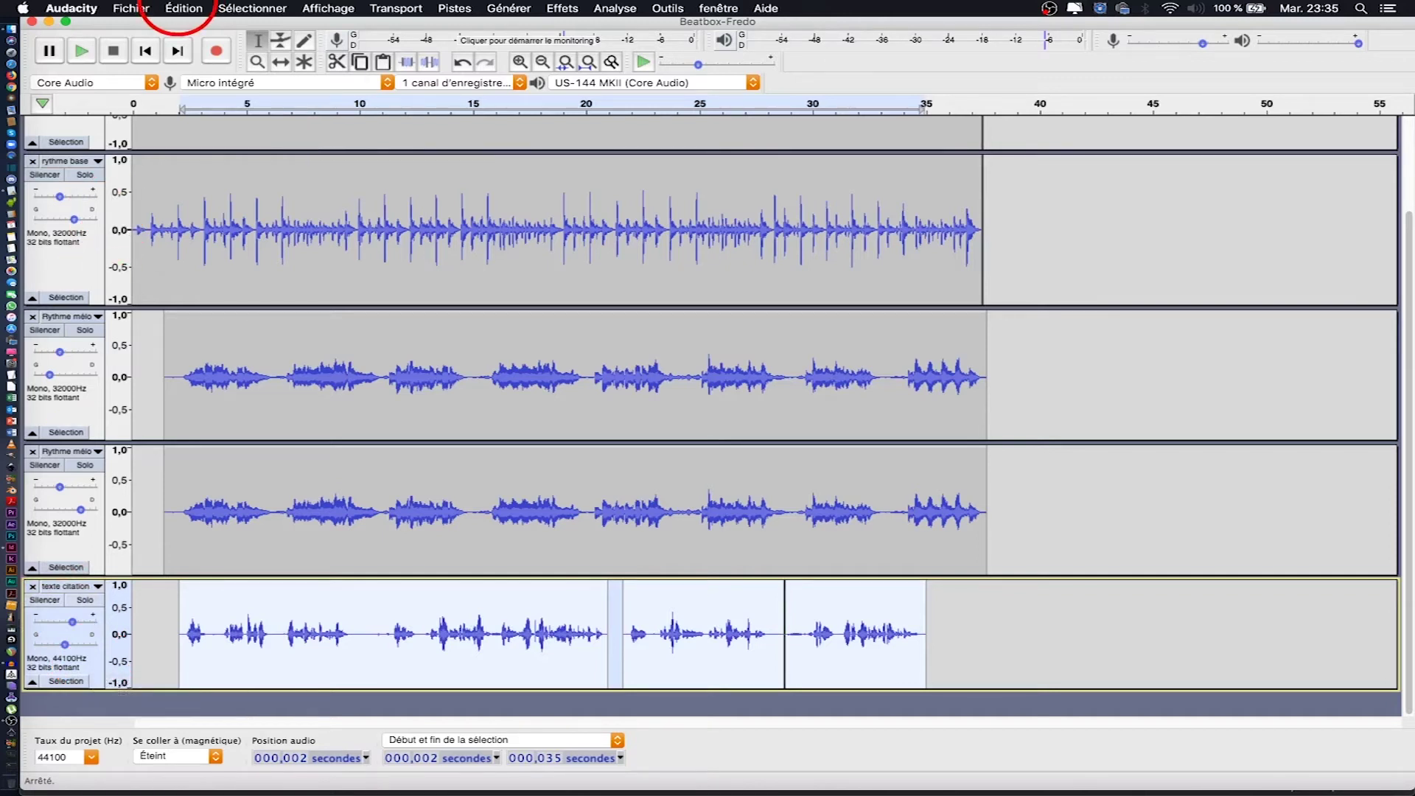
pyautogui.click(184, 8)
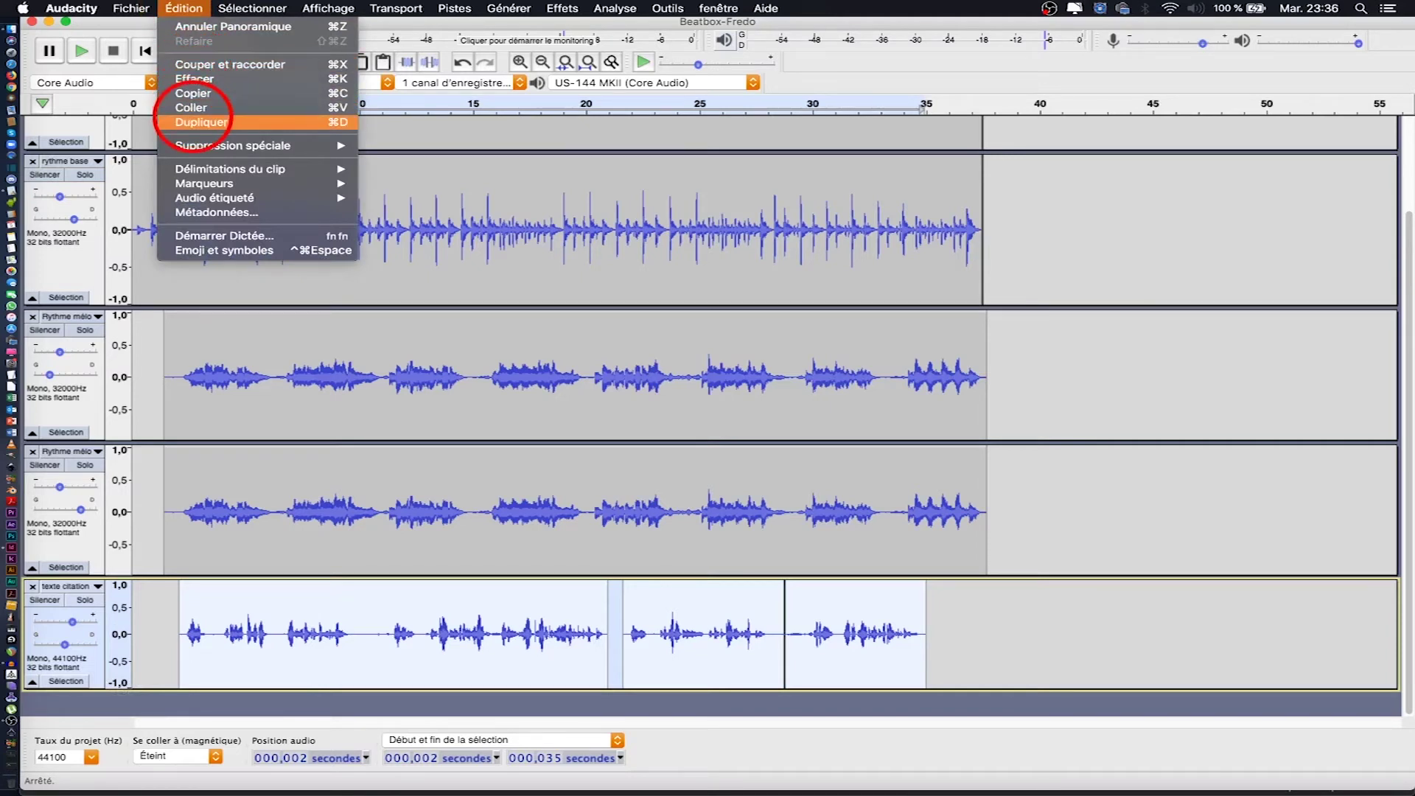
pyautogui.click(192, 93)
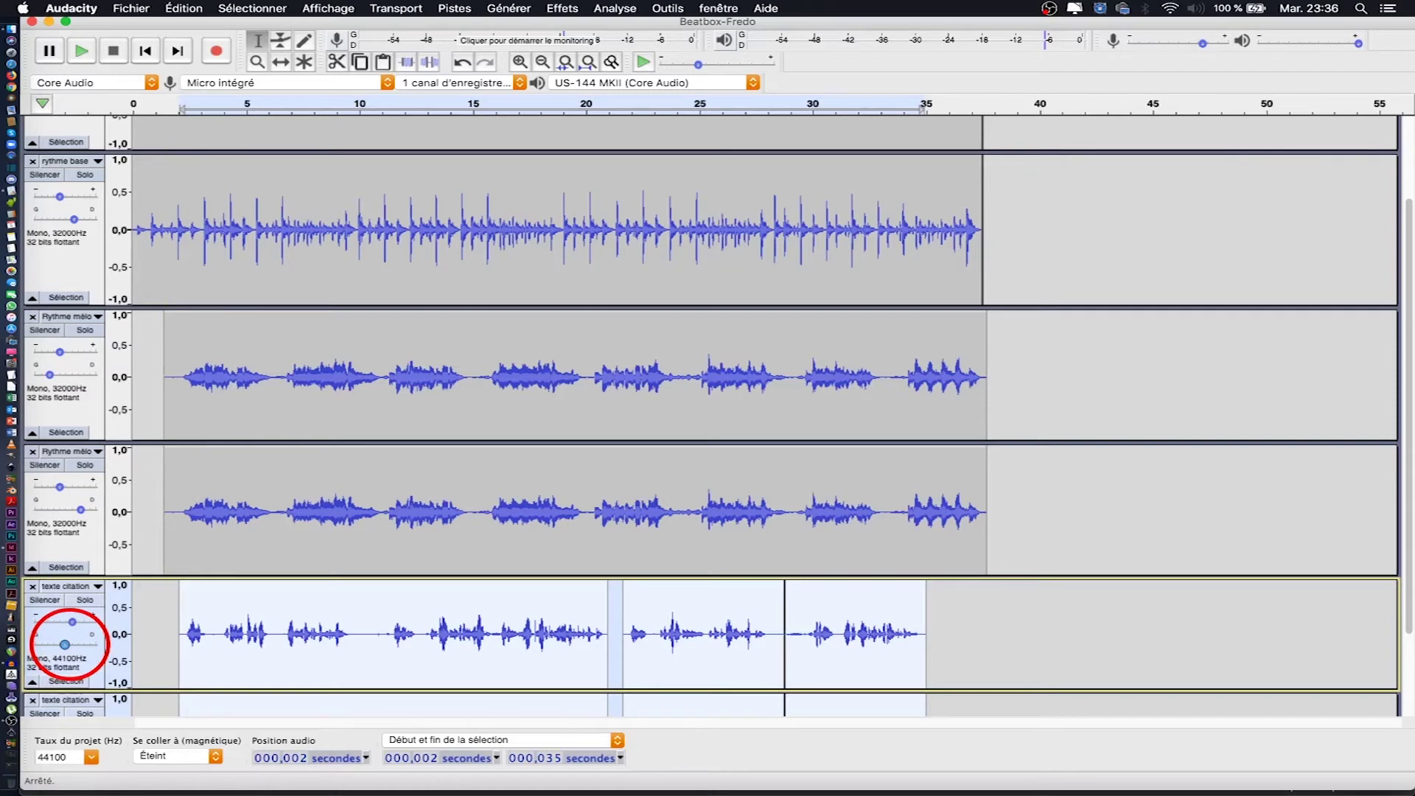
pyautogui.scroll(-5, 65, 644)
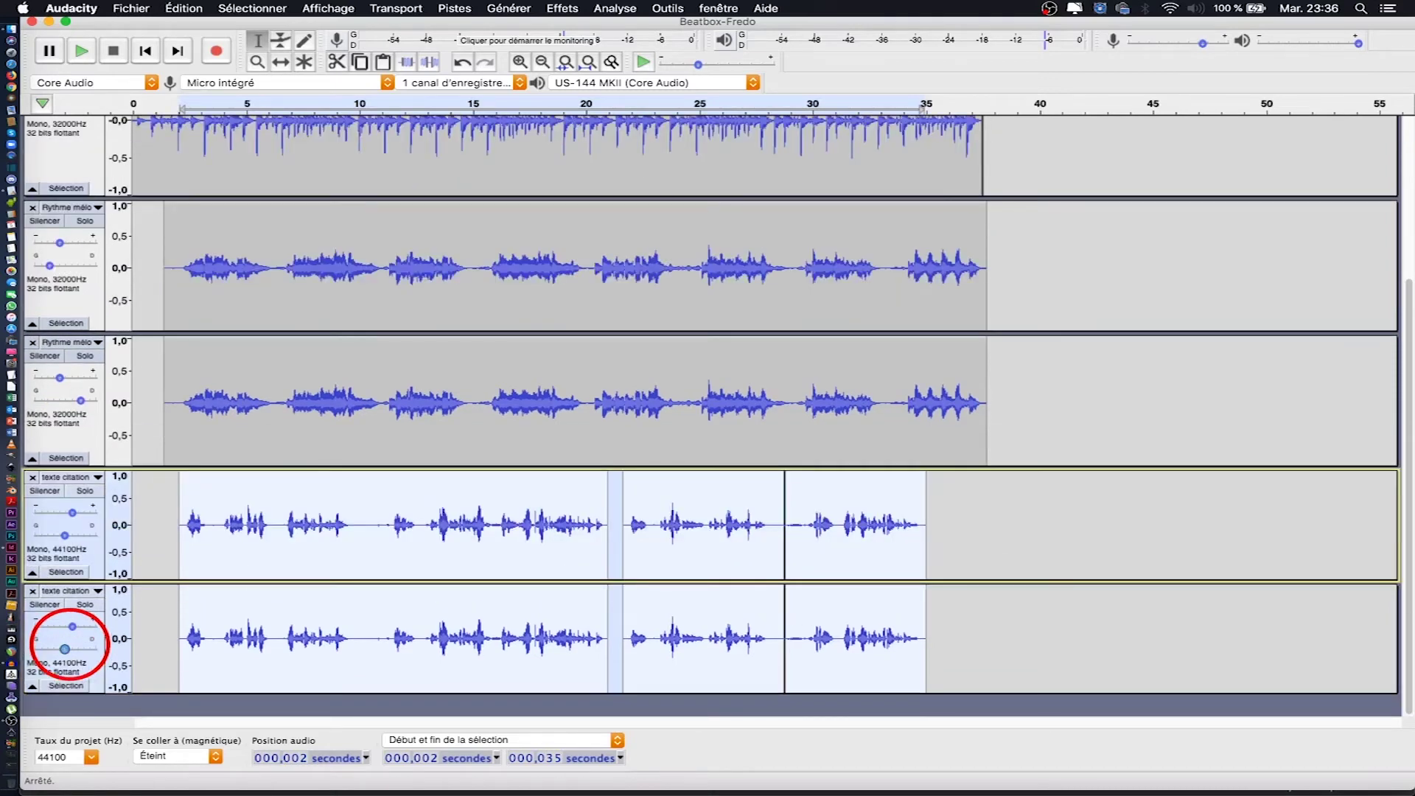
# Pan the original texte citation track slightly left and its duplicate slightly right, and save the project
pyautogui.scroll(1, 65, 649)
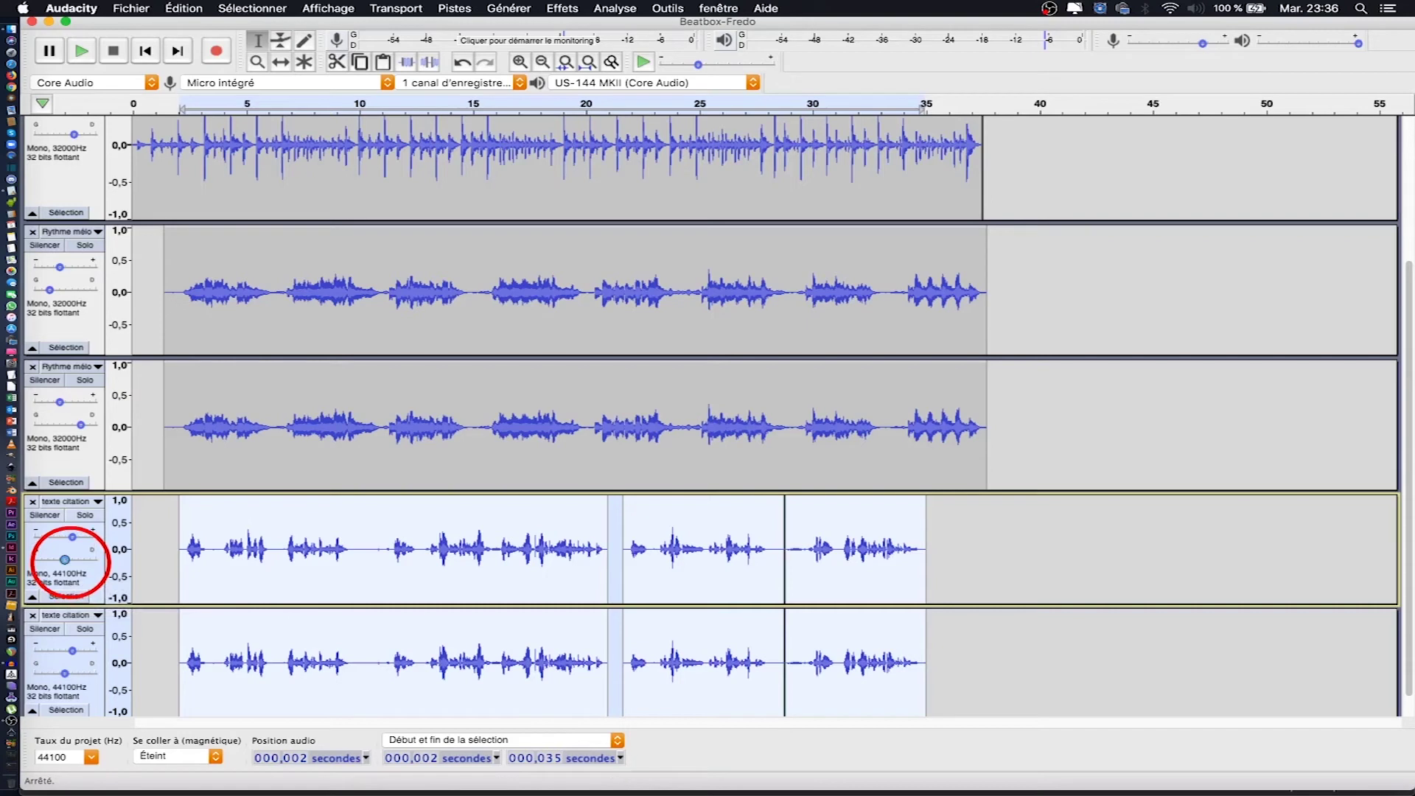
pyautogui.click(65, 559)
pyautogui.moveTo(65, 560); pyautogui.dragTo(59, 560)
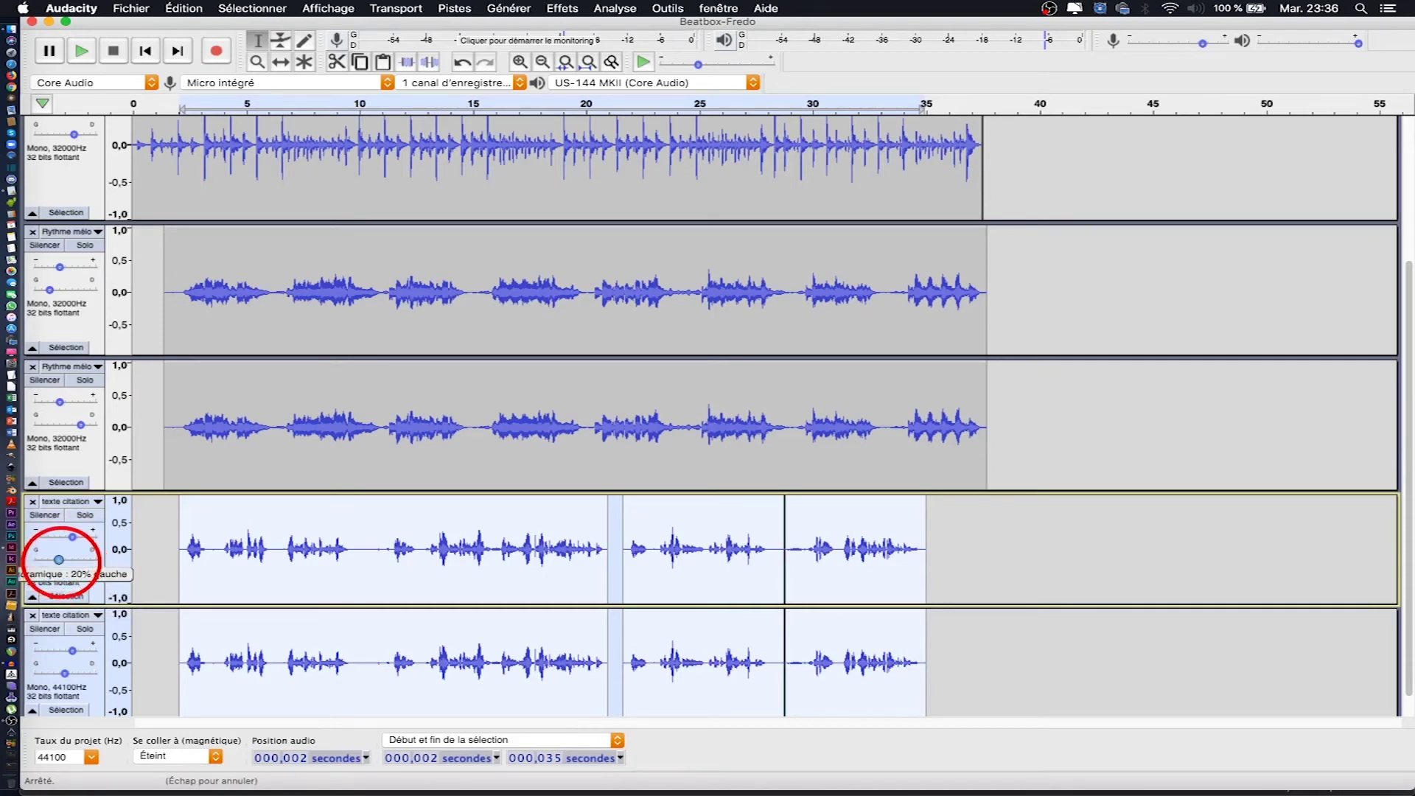
pyautogui.moveTo(59, 560); pyautogui.dragTo(62, 560)
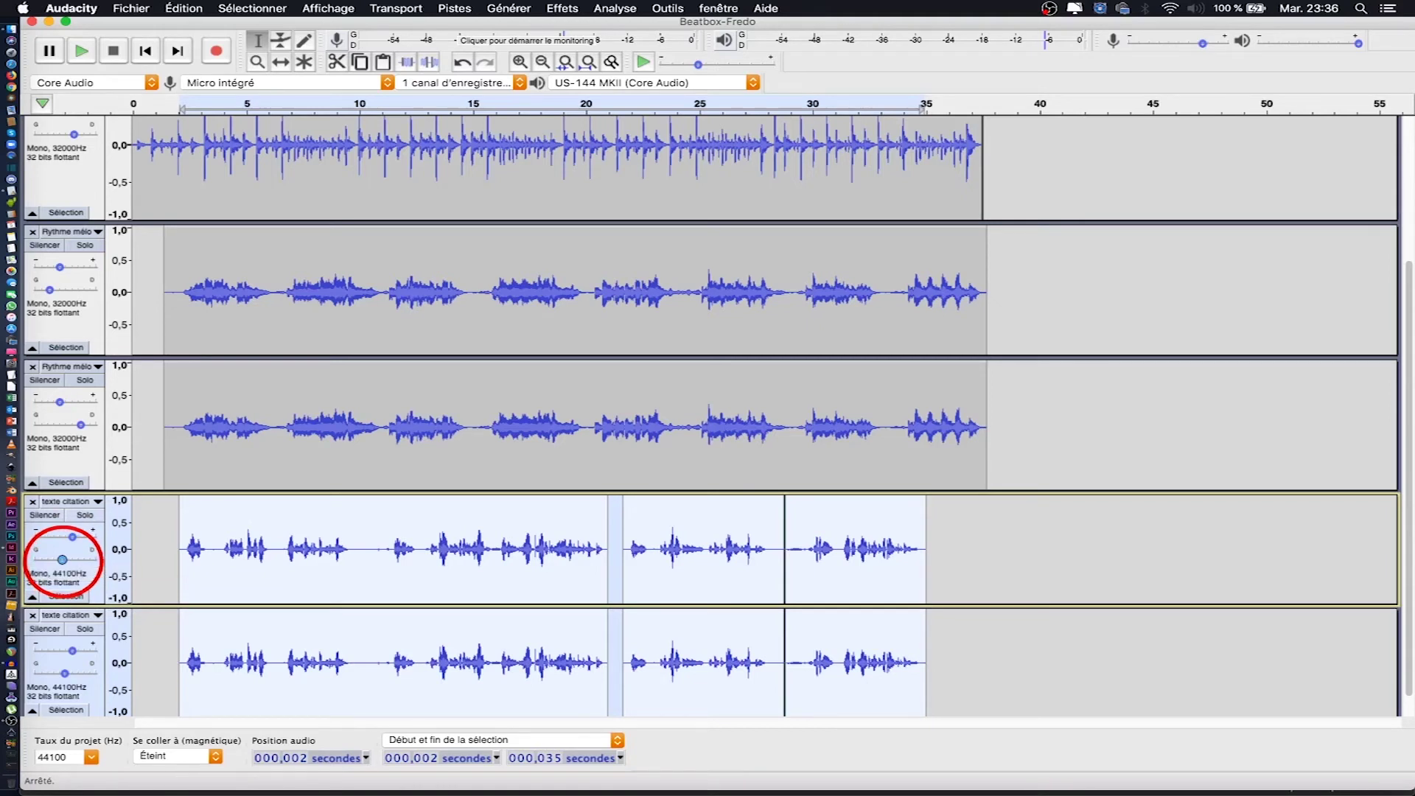
pyautogui.moveTo(65, 673); pyautogui.dragTo(71, 673)
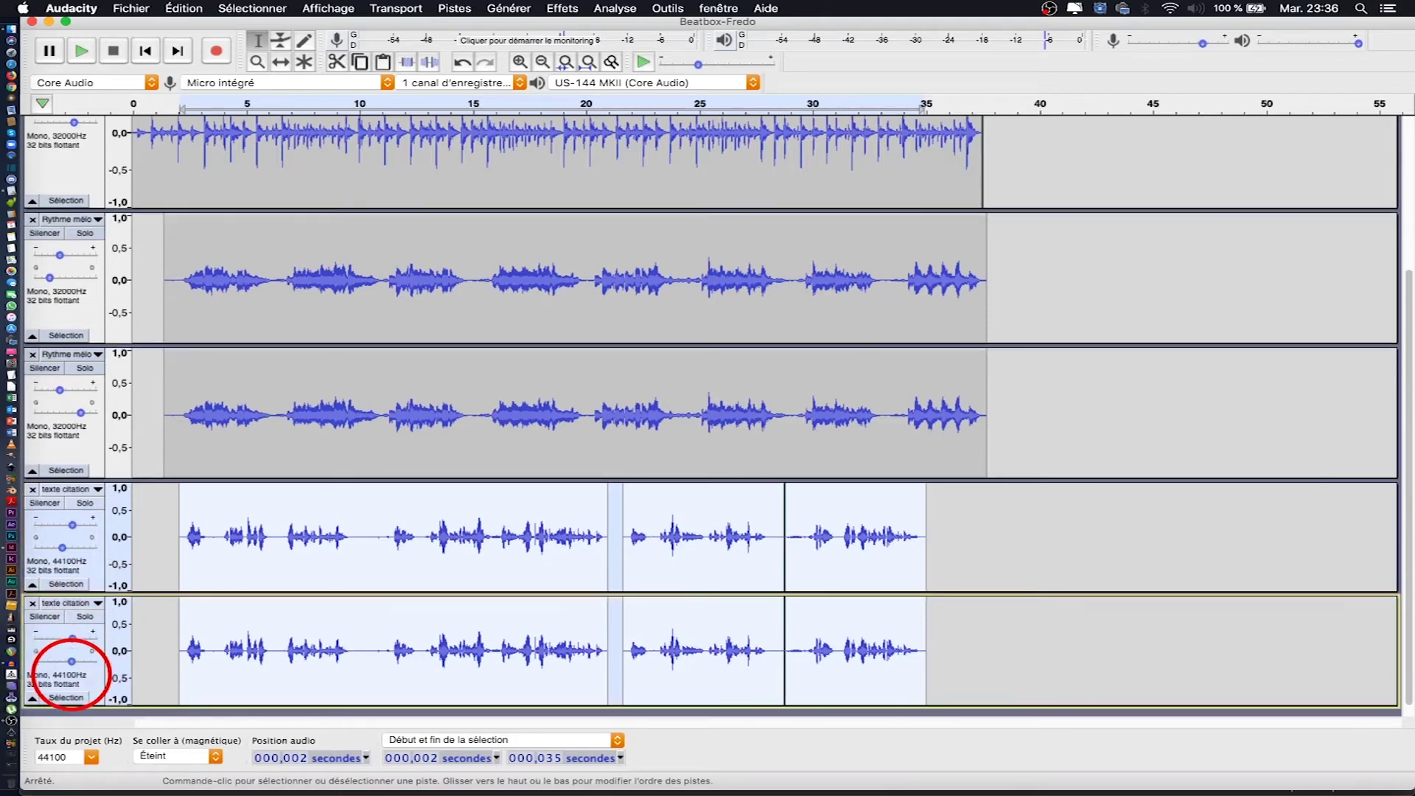
pyautogui.press('super+s')
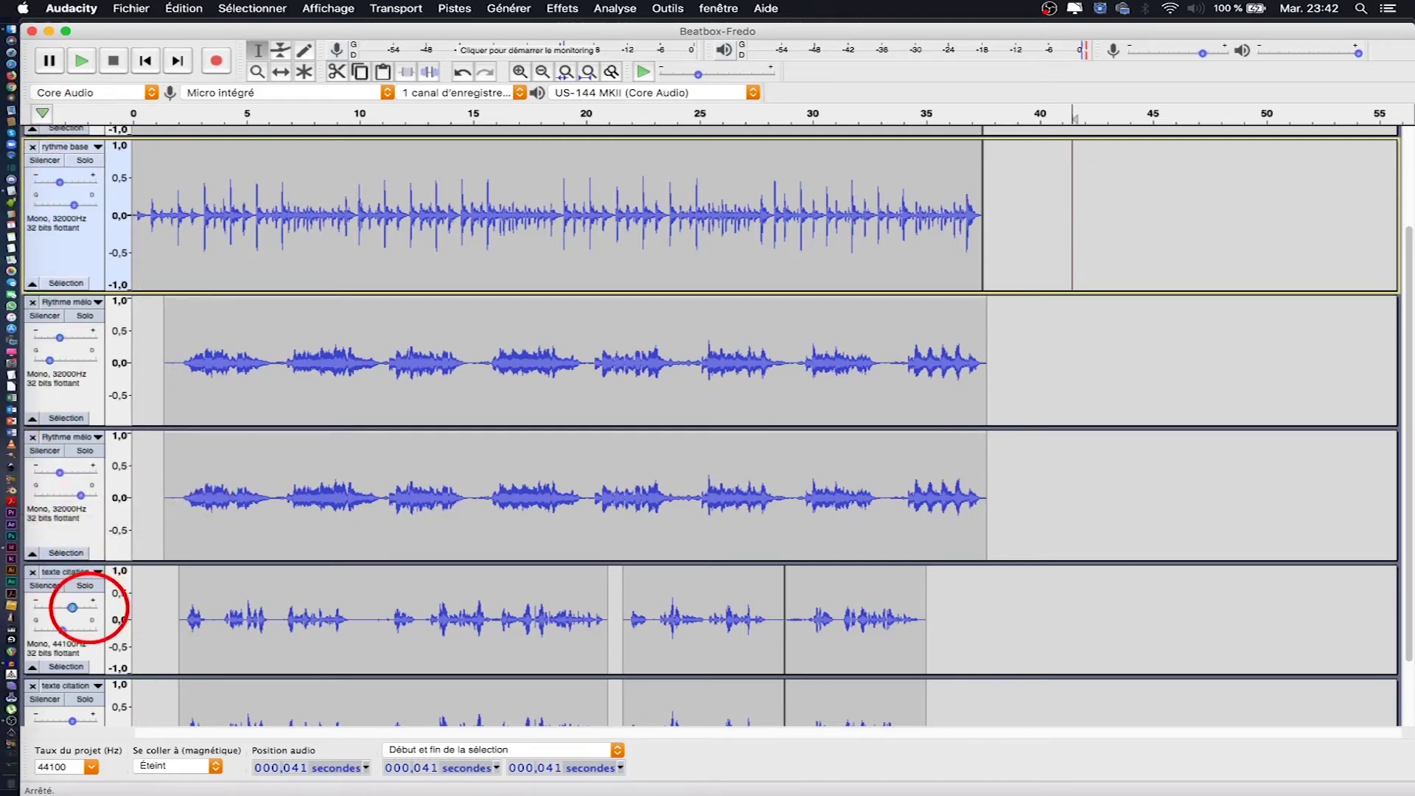
# Raise the gain of the original texte citation track close to the maximum
pyautogui.moveTo(71, 606); pyautogui.dragTo(88, 606)
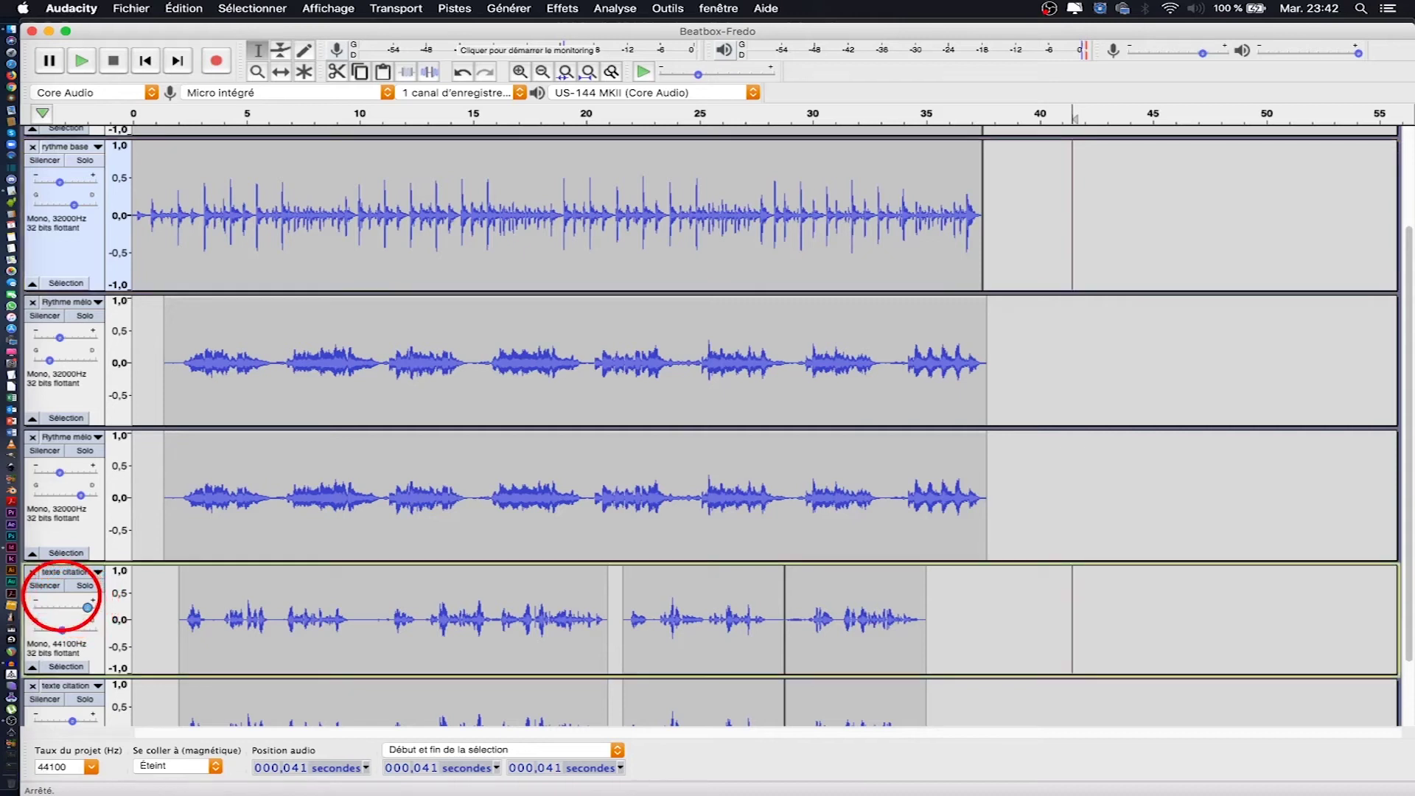
# Set the gain of the original texte citation track to 0 dB
pyautogui.doubleClick(87, 606)
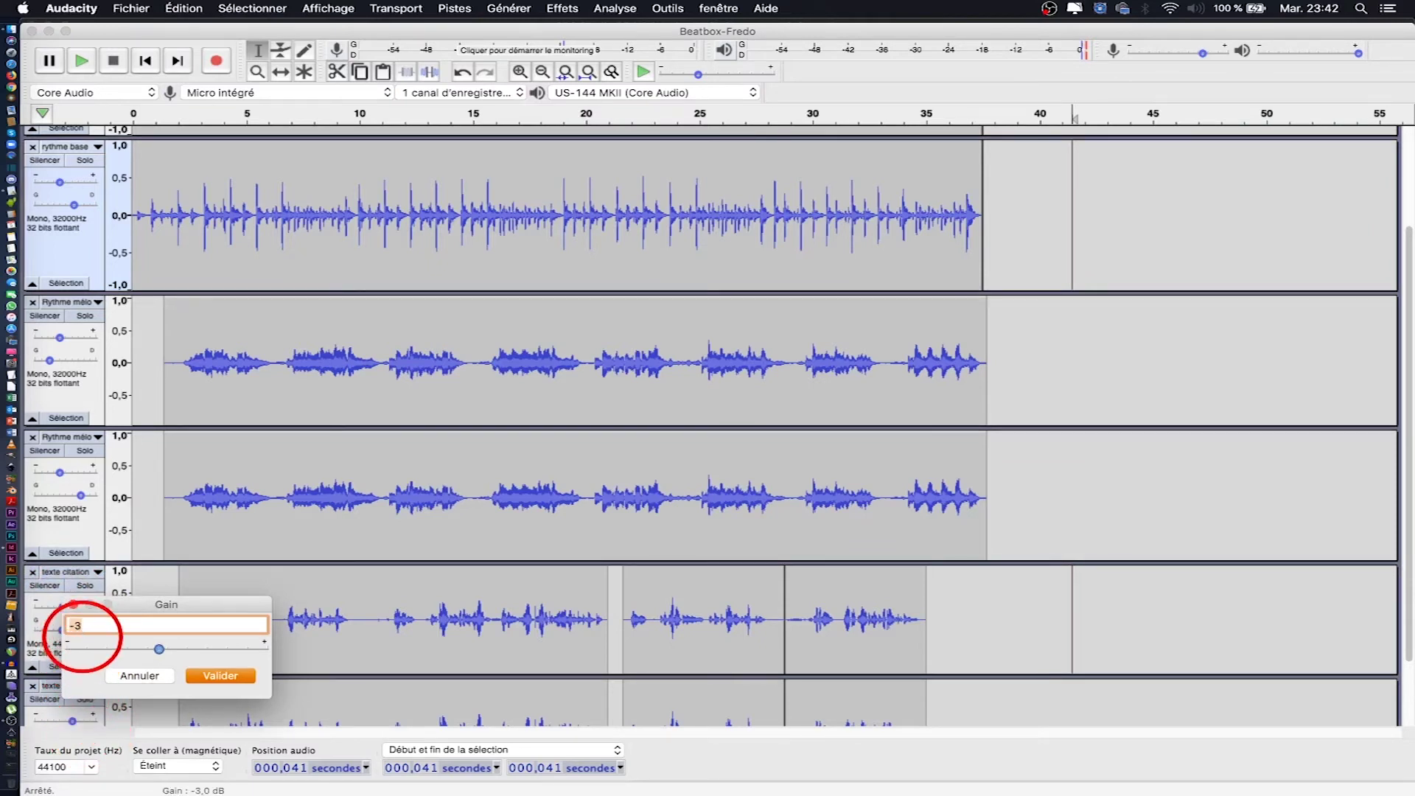
pyautogui.doubleClick(82, 626)
pyautogui.write('0')
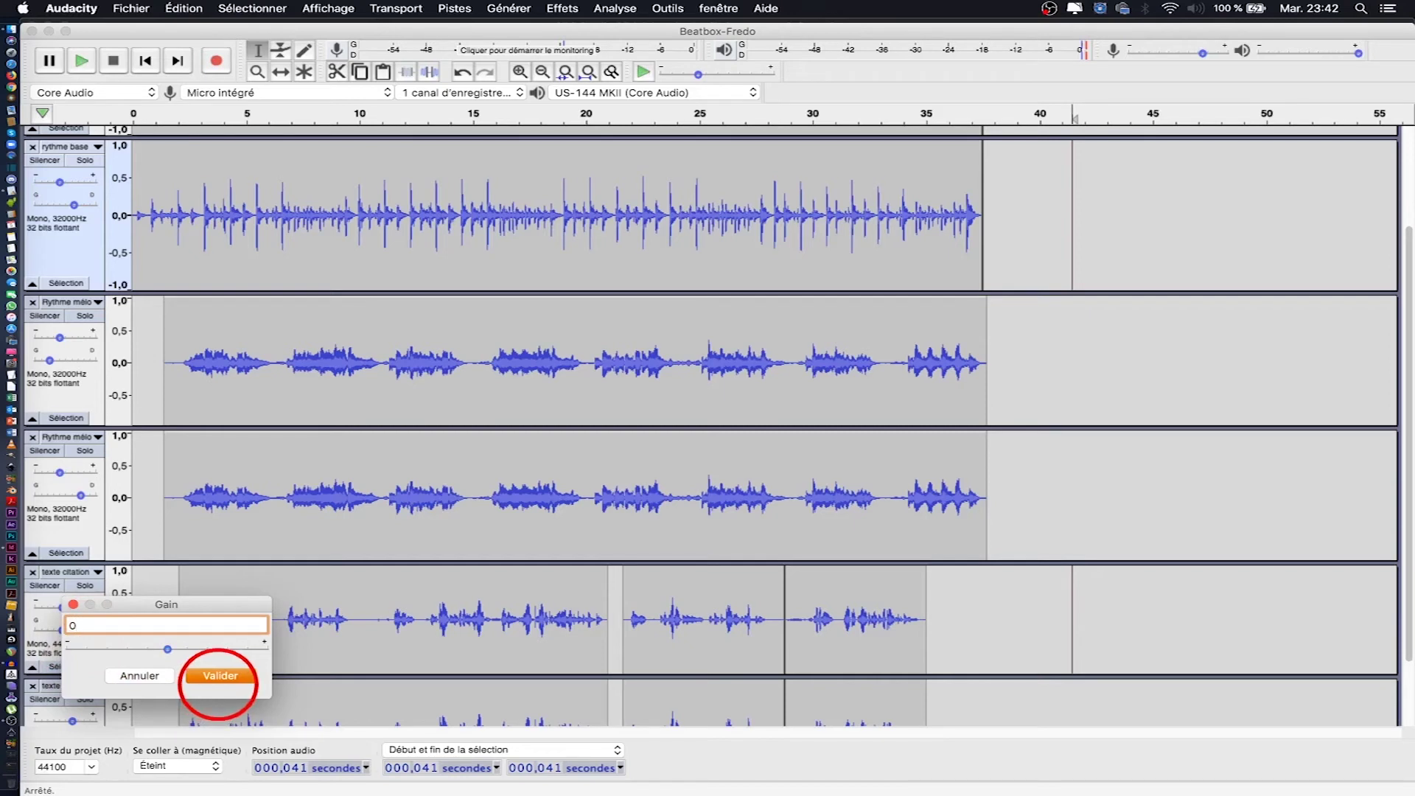
pyautogui.click(220, 675)
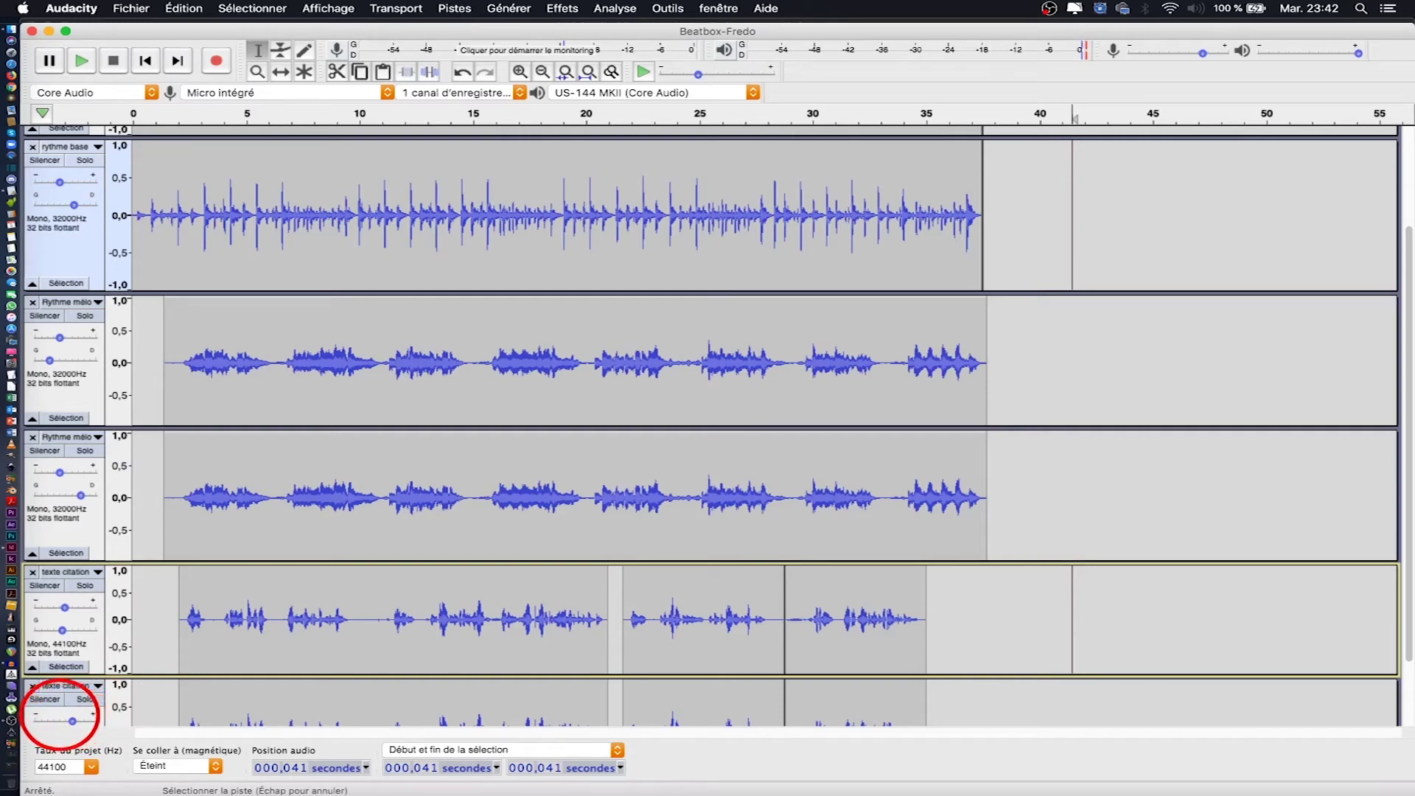
# Centre the panning of both texte citation tracks and lower the duplicate's gain to match the original
pyautogui.click(70, 719)
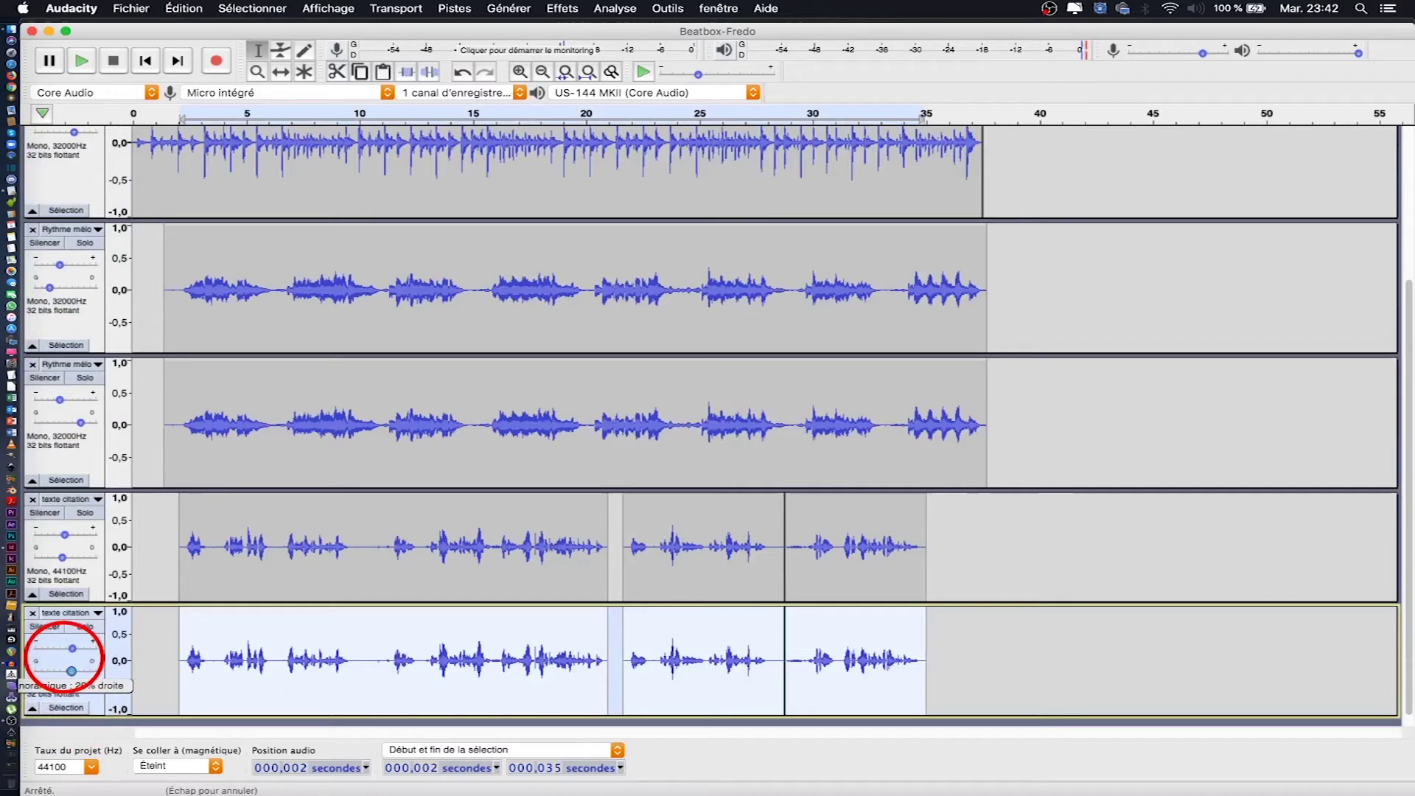
pyautogui.moveTo(64, 671); pyautogui.dragTo(58, 670)
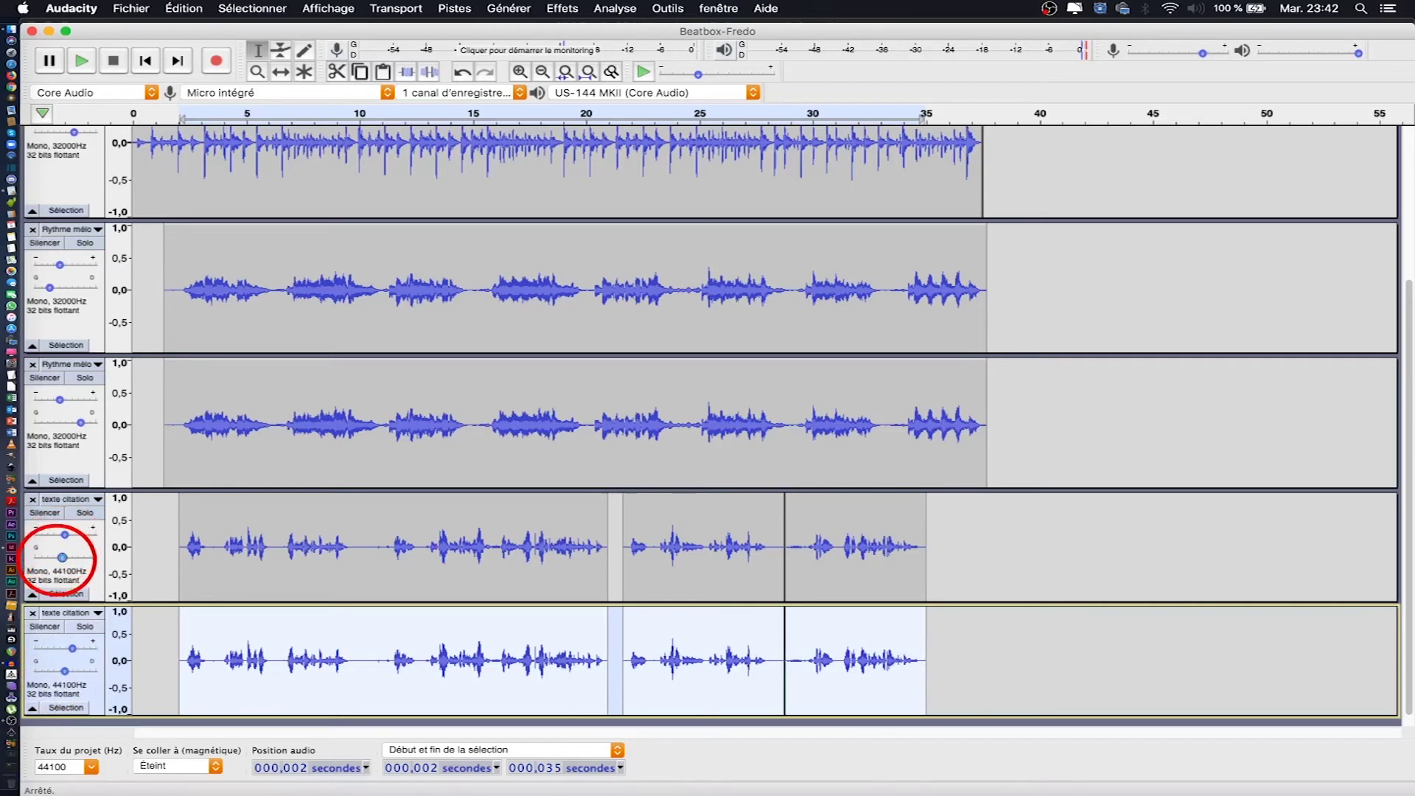
pyautogui.moveTo(62, 557); pyautogui.dragTo(65, 558)
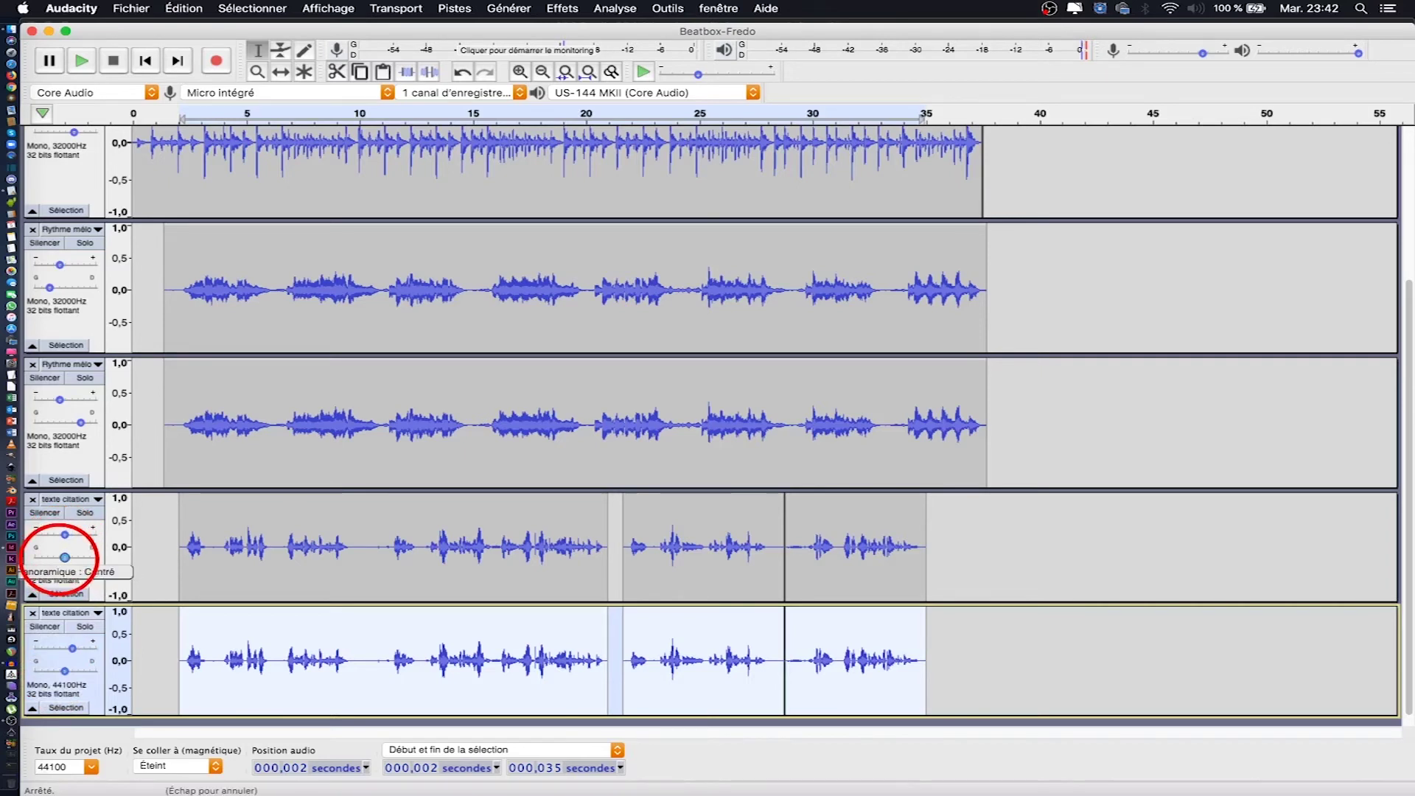
pyautogui.moveTo(72, 649); pyautogui.dragTo(65, 649)
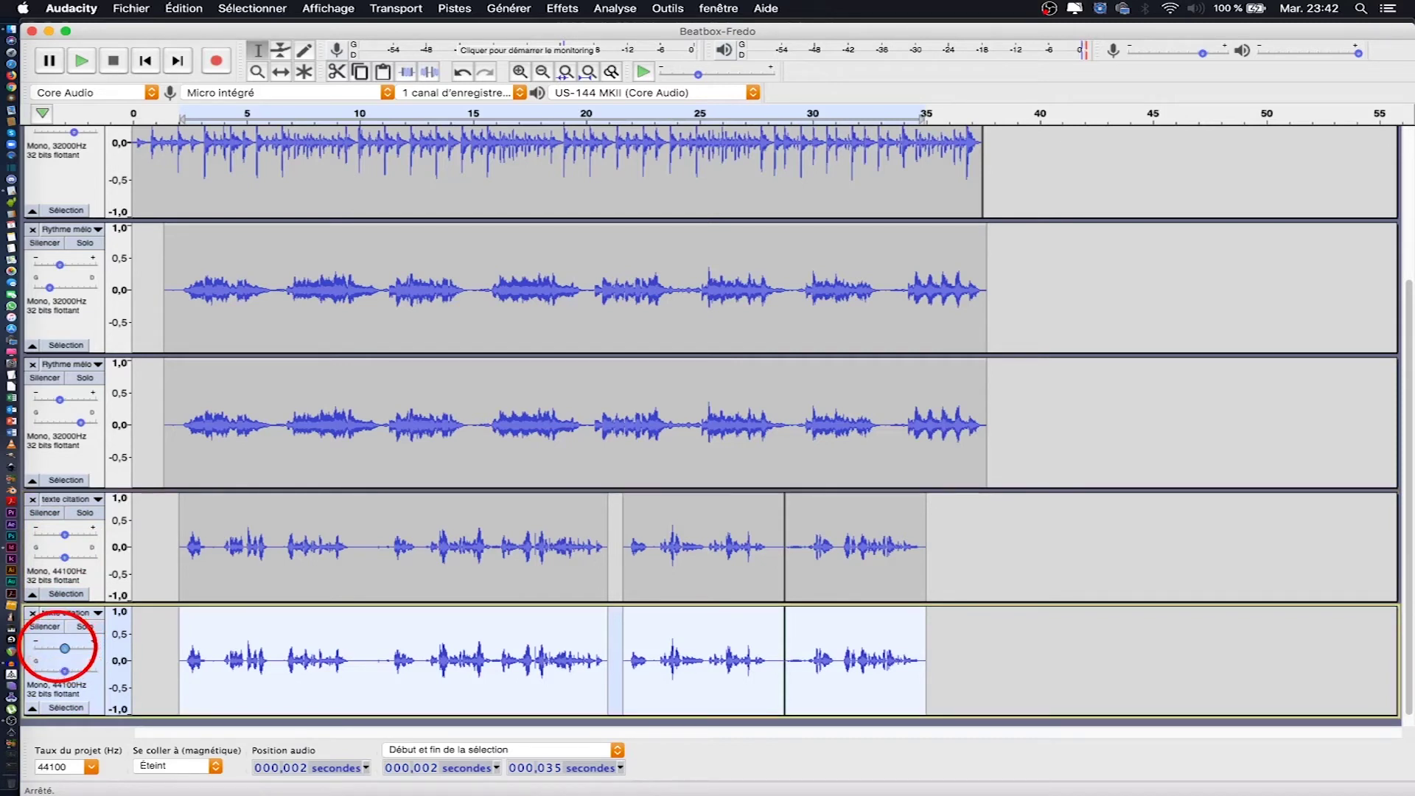
# Save the project and play the full mix from the start
pyautogui.press('super+s')
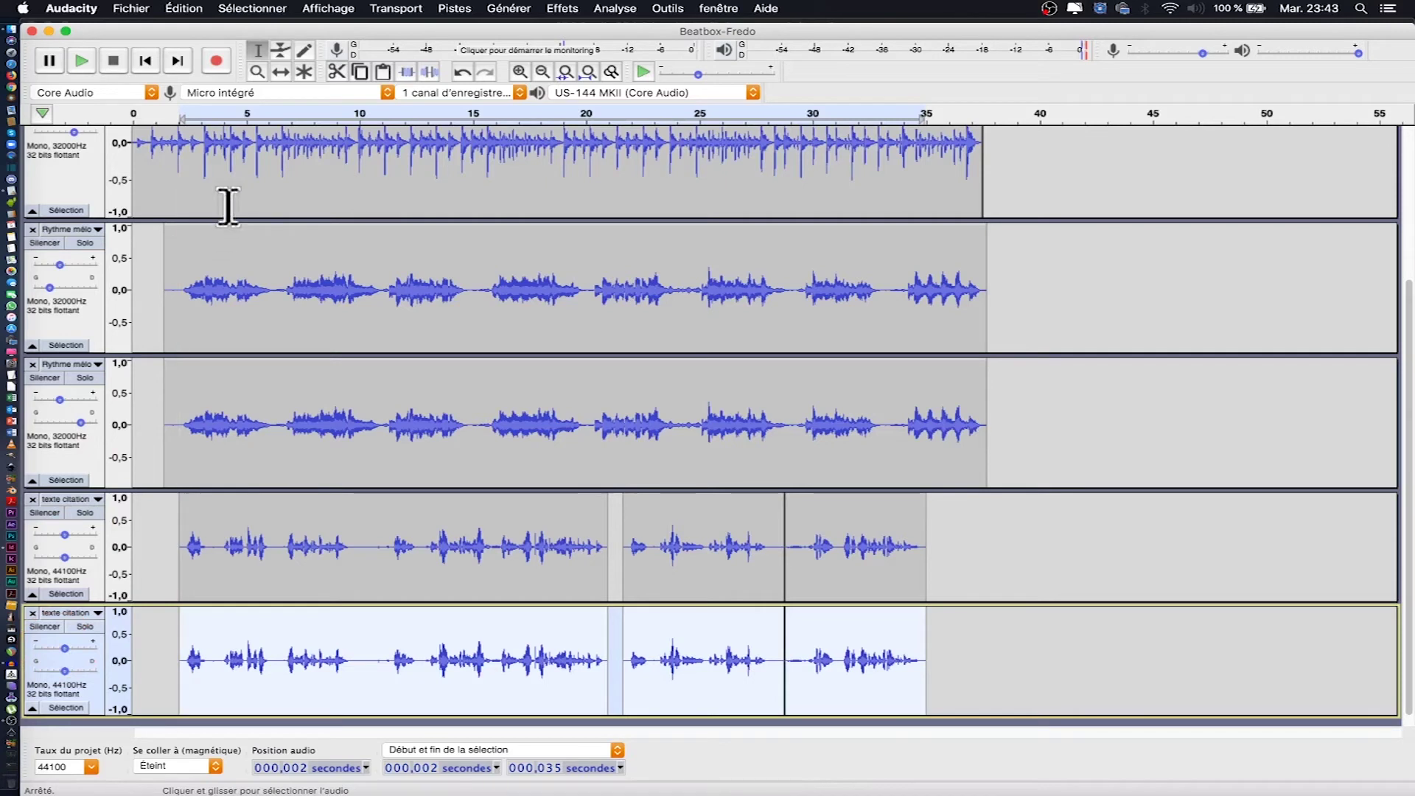
pyautogui.click(136, 112)
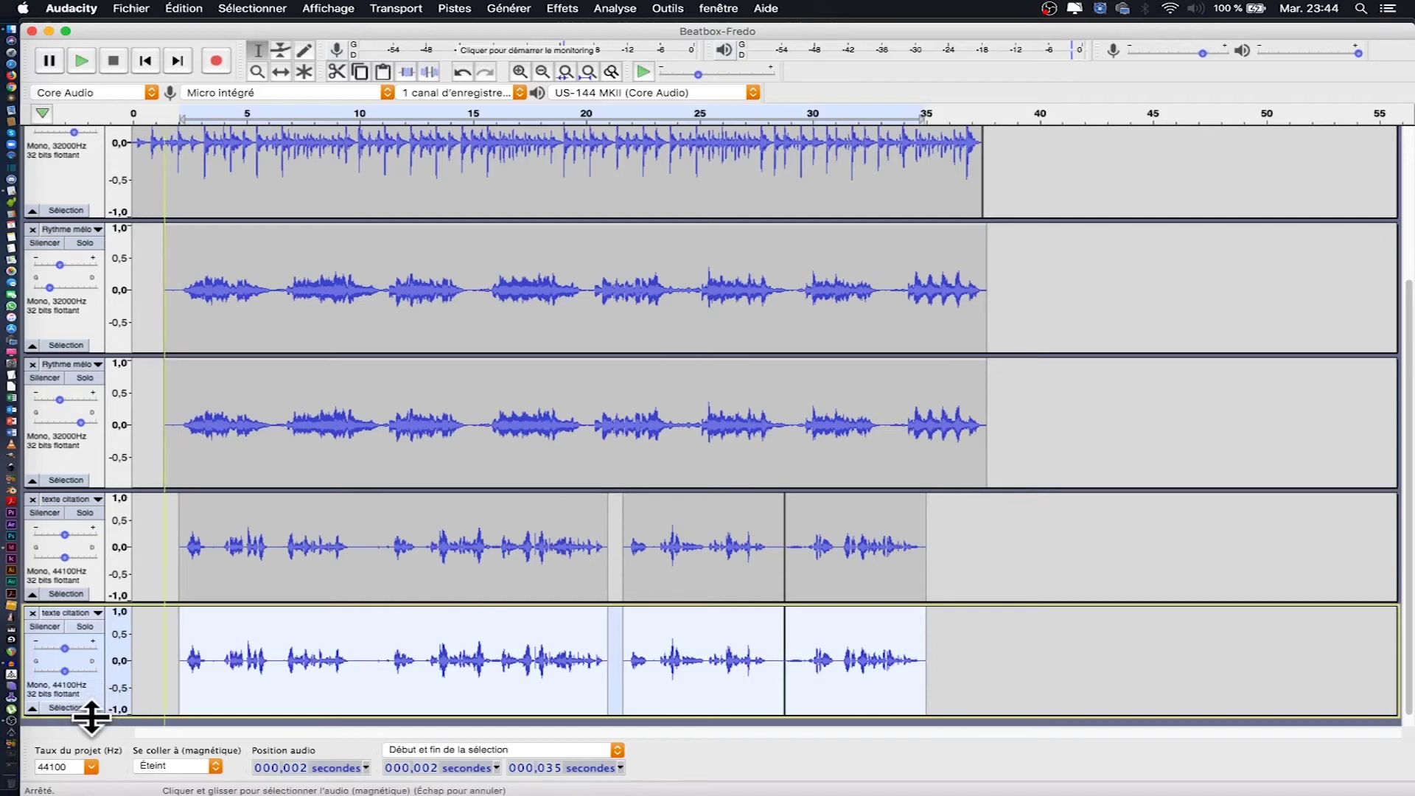
# Reduce the display height of both texte citation tracks and both Rythme mélo tracks
pyautogui.moveTo(91, 716); pyautogui.dragTo(90, 697)
pyautogui.moveTo(97, 606); pyautogui.dragTo(101, 578)
pyautogui.click(92, 490)
pyautogui.moveTo(90, 486)
pyautogui.mouseDown()
pyautogui.moveTo(92, 463)
pyautogui.moveTo(76, 474)
pyautogui.mouseUp()
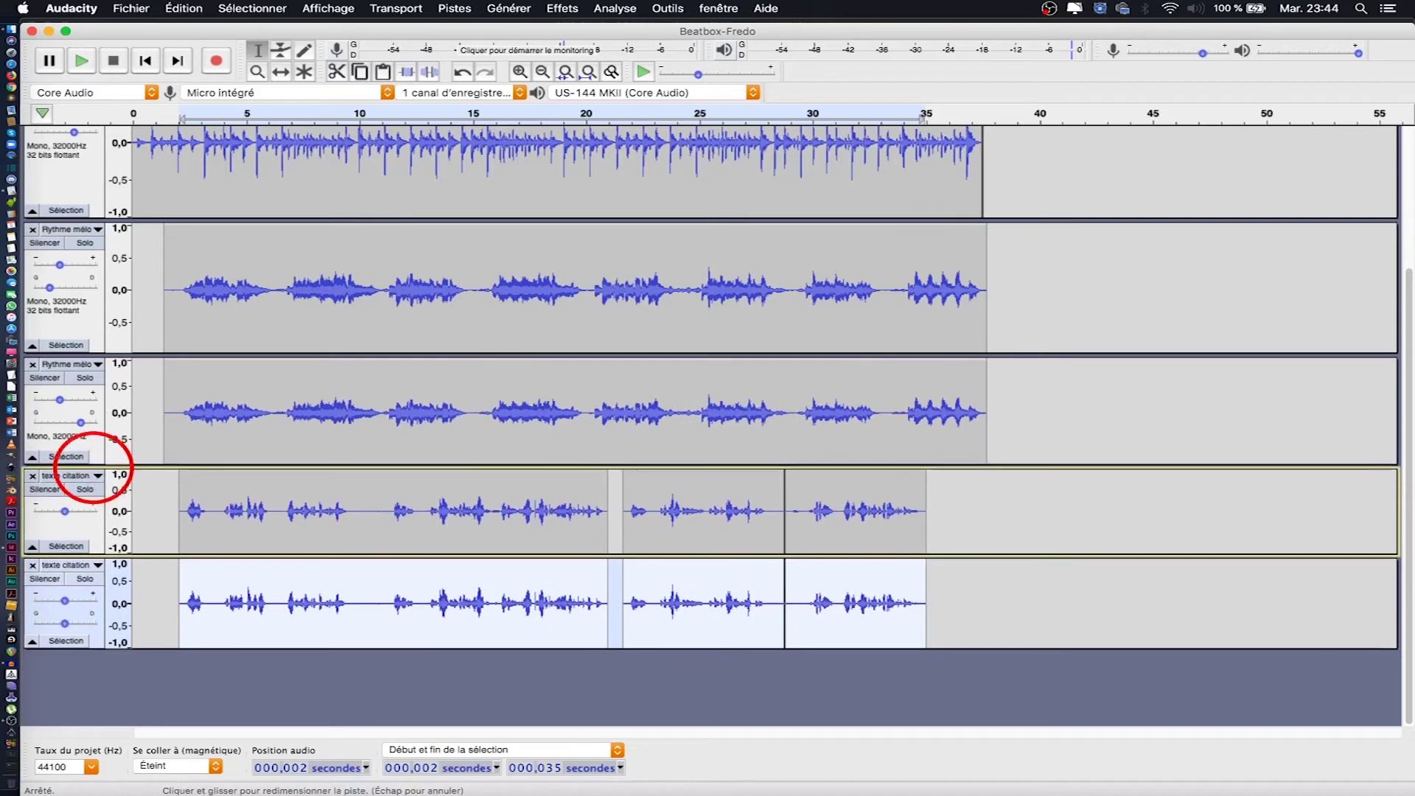
pyautogui.click(81, 354)
pyautogui.moveTo(89, 379); pyautogui.dragTo(85, 351)
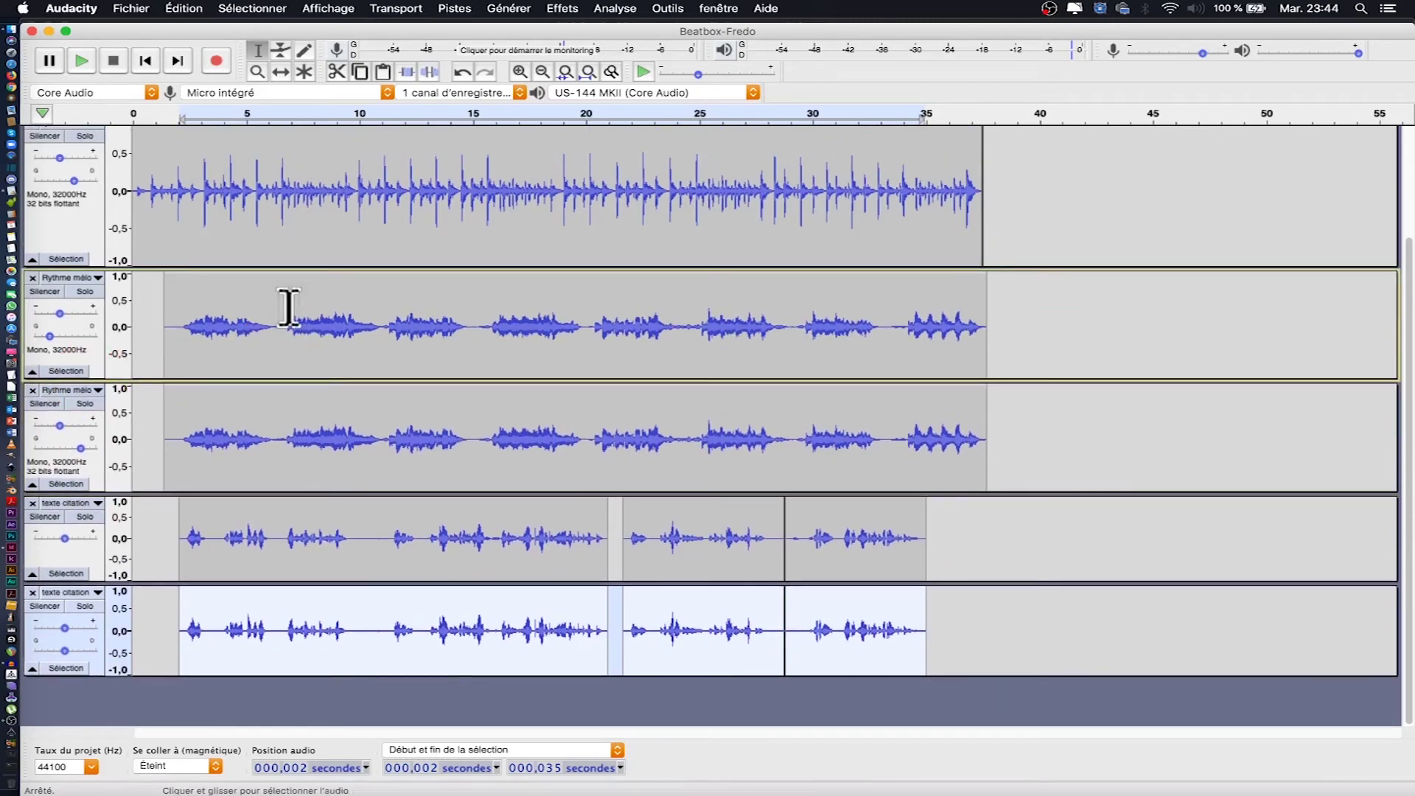
# Shrink the display height of the two rythme base tracks so that all six tracks fit in view
pyautogui.scroll(5, 288, 308)
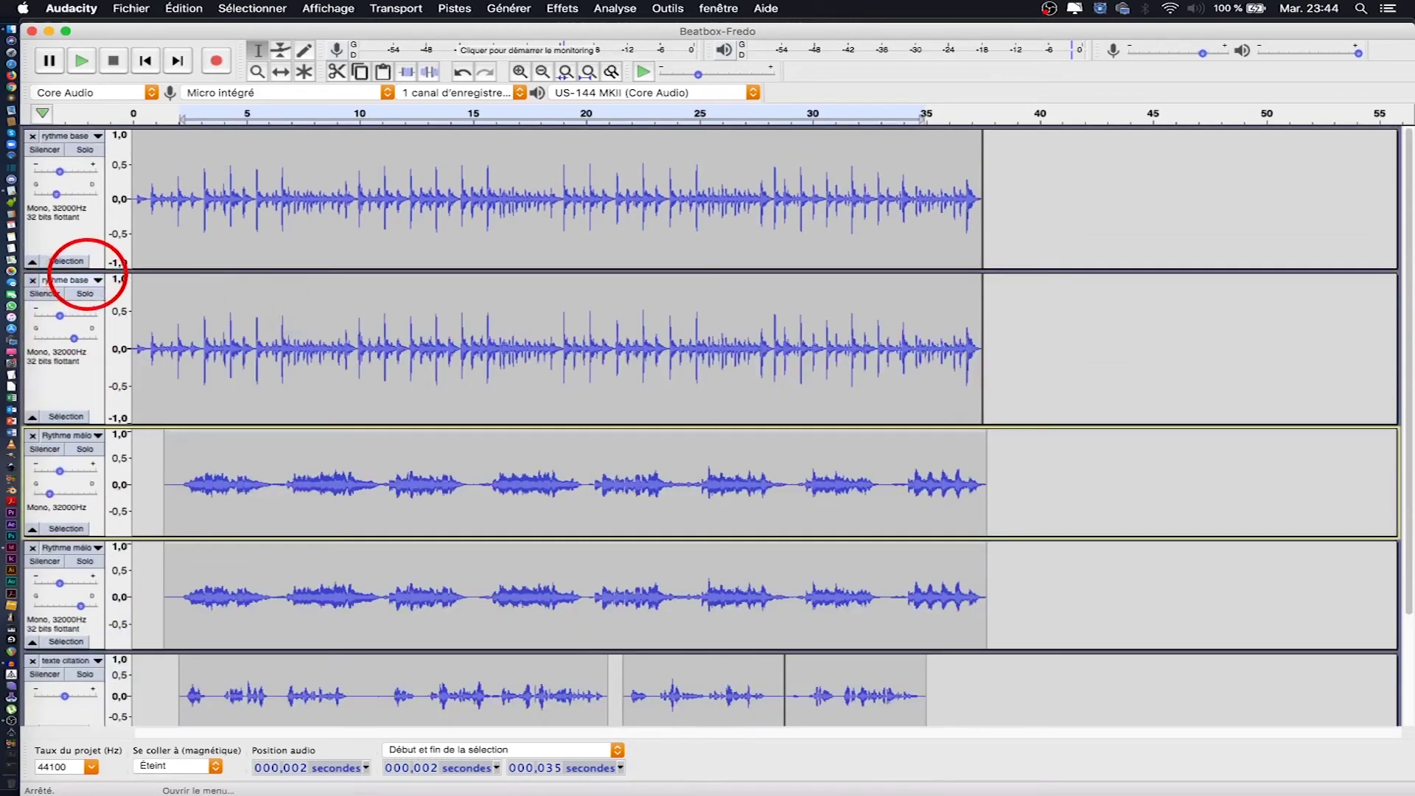
pyautogui.moveTo(90, 269)
pyautogui.mouseDown()
pyautogui.moveTo(95, 237)
pyautogui.moveTo(94, 250)
pyautogui.mouseUp()
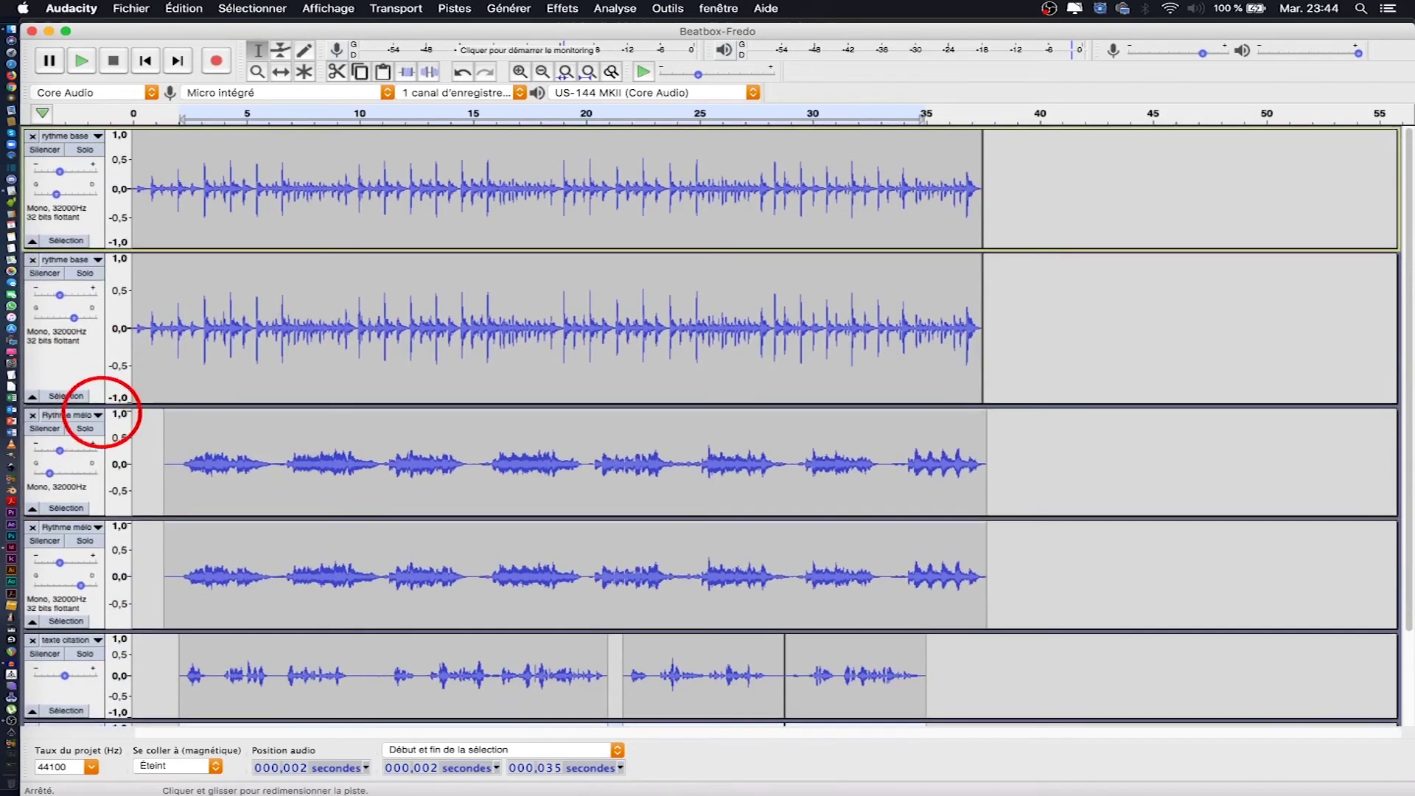
pyautogui.moveTo(91, 404); pyautogui.dragTo(94, 350)
pyautogui.click(85, 245)
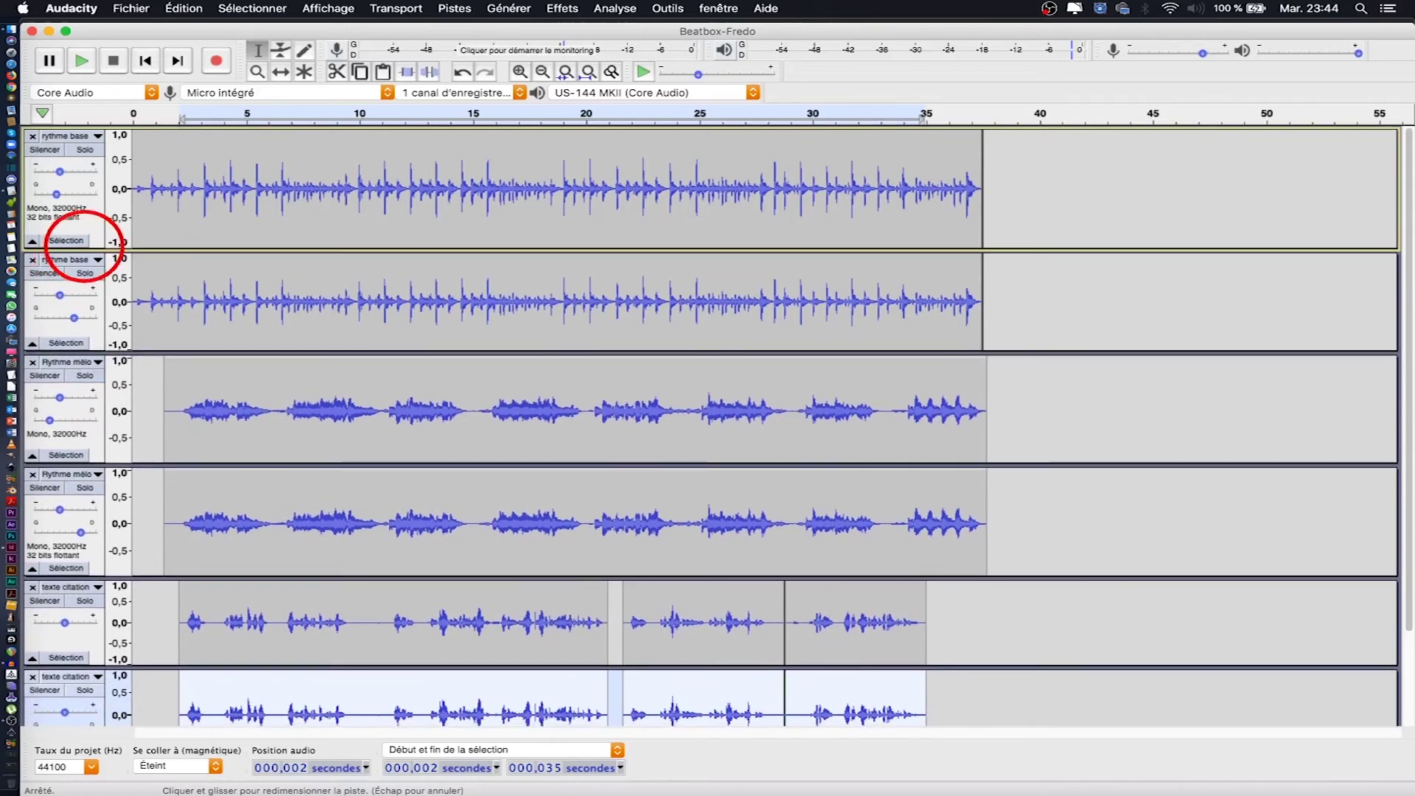
pyautogui.moveTo(86, 250); pyautogui.dragTo(87, 231)
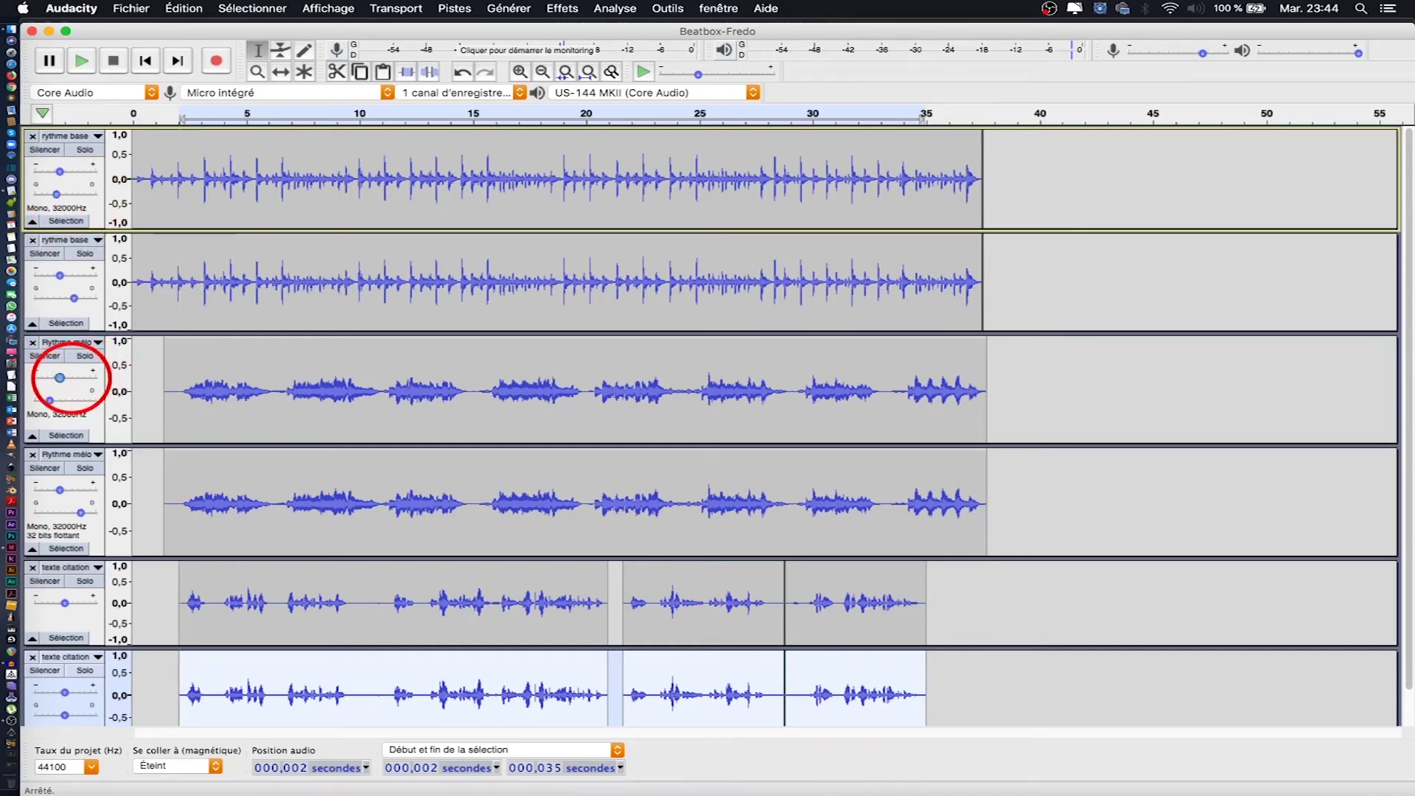
# Lower the gain of both Rythme mélo tracks slightly and equally
pyautogui.moveTo(62, 378)
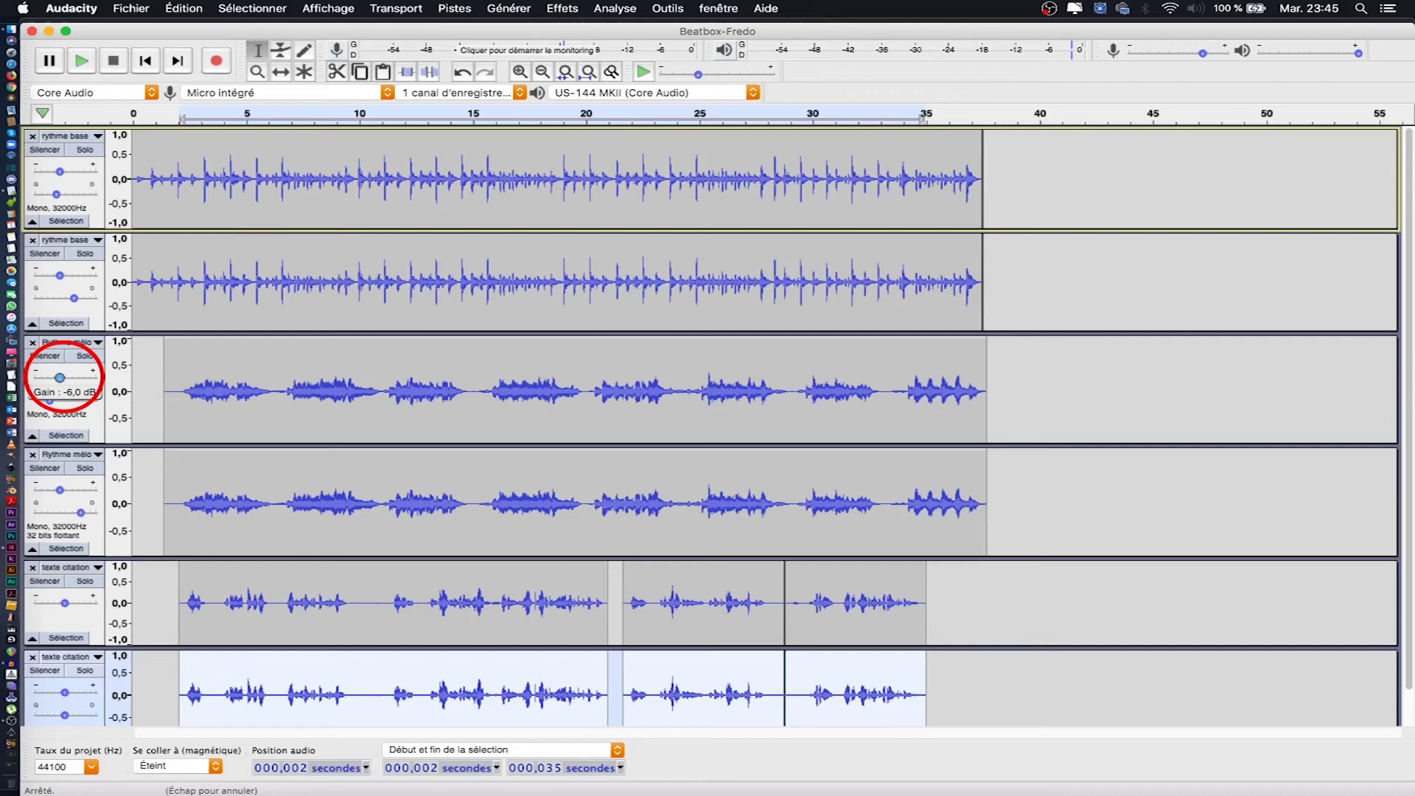
pyautogui.press('Left')
pyautogui.press('Left')
pyautogui.click(58, 377)
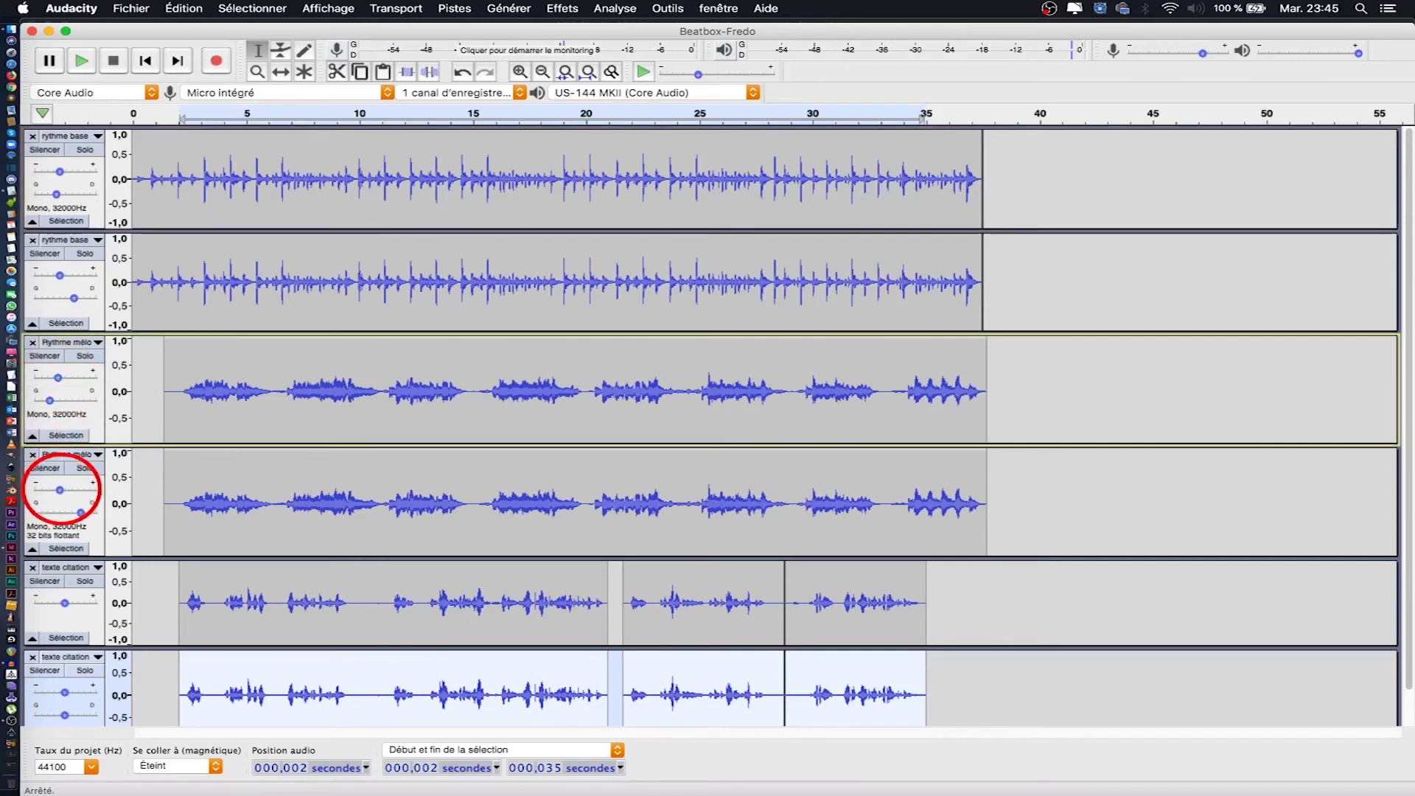
pyautogui.moveTo(60, 489)
pyautogui.moveTo(60, 489); pyautogui.dragTo(58, 490)
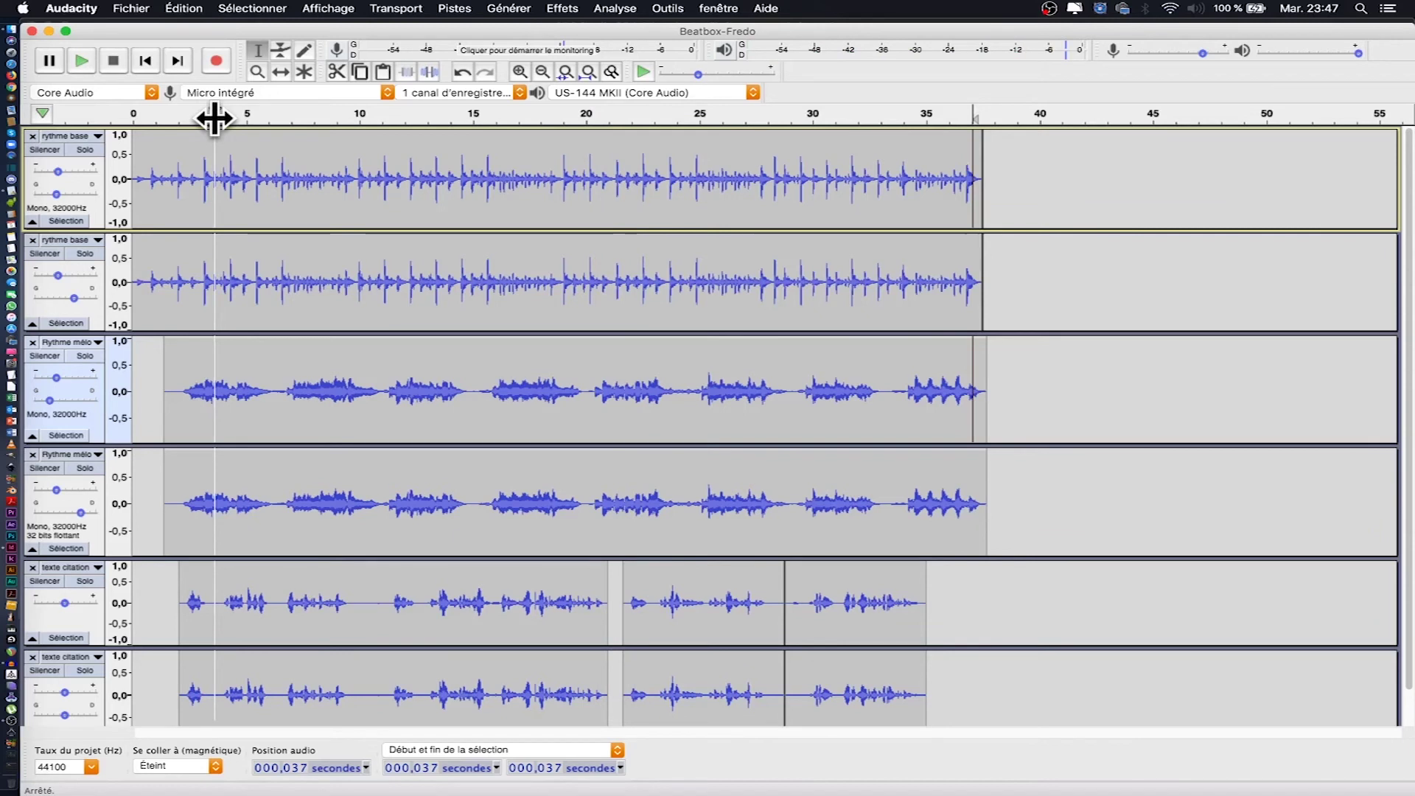
# Select both rythme base tracks in full, preview a pitch change of -10 percent from B7 to A7 with high-quality stretching, and apply it
pyautogui.click(311, 171)
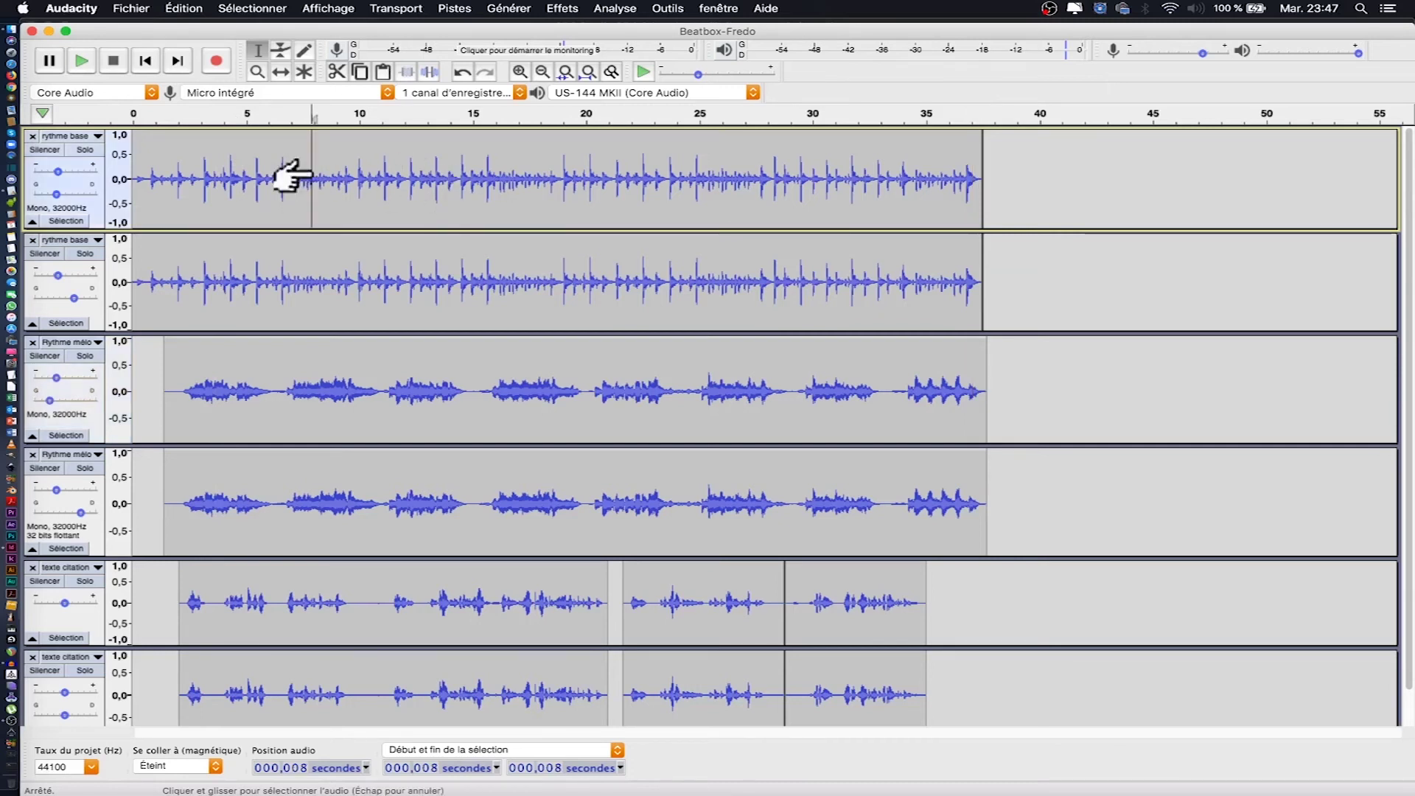
pyautogui.doubleClick(312, 174)
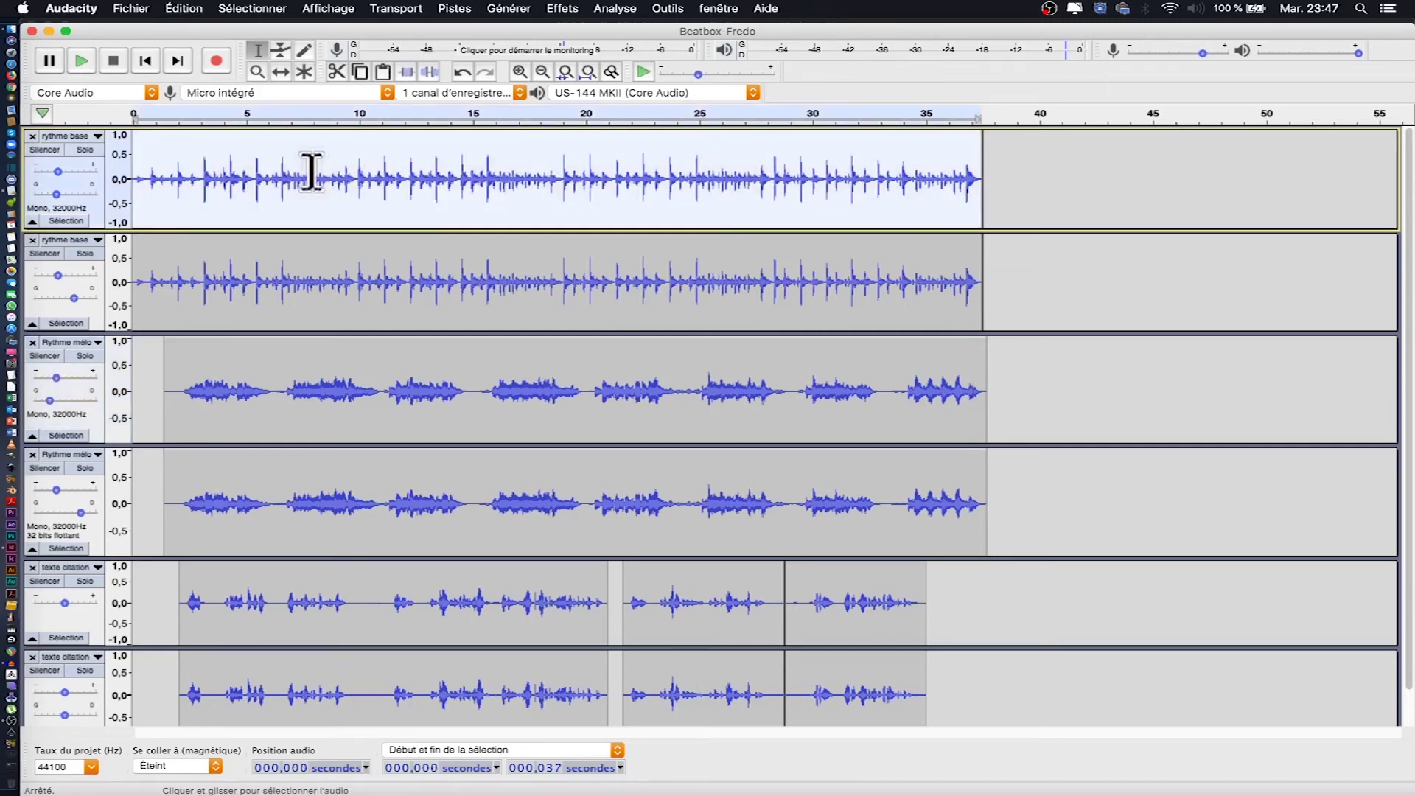
pyautogui.keyDown('shift'); pyautogui.click(325, 272); pyautogui.keyUp('shift')
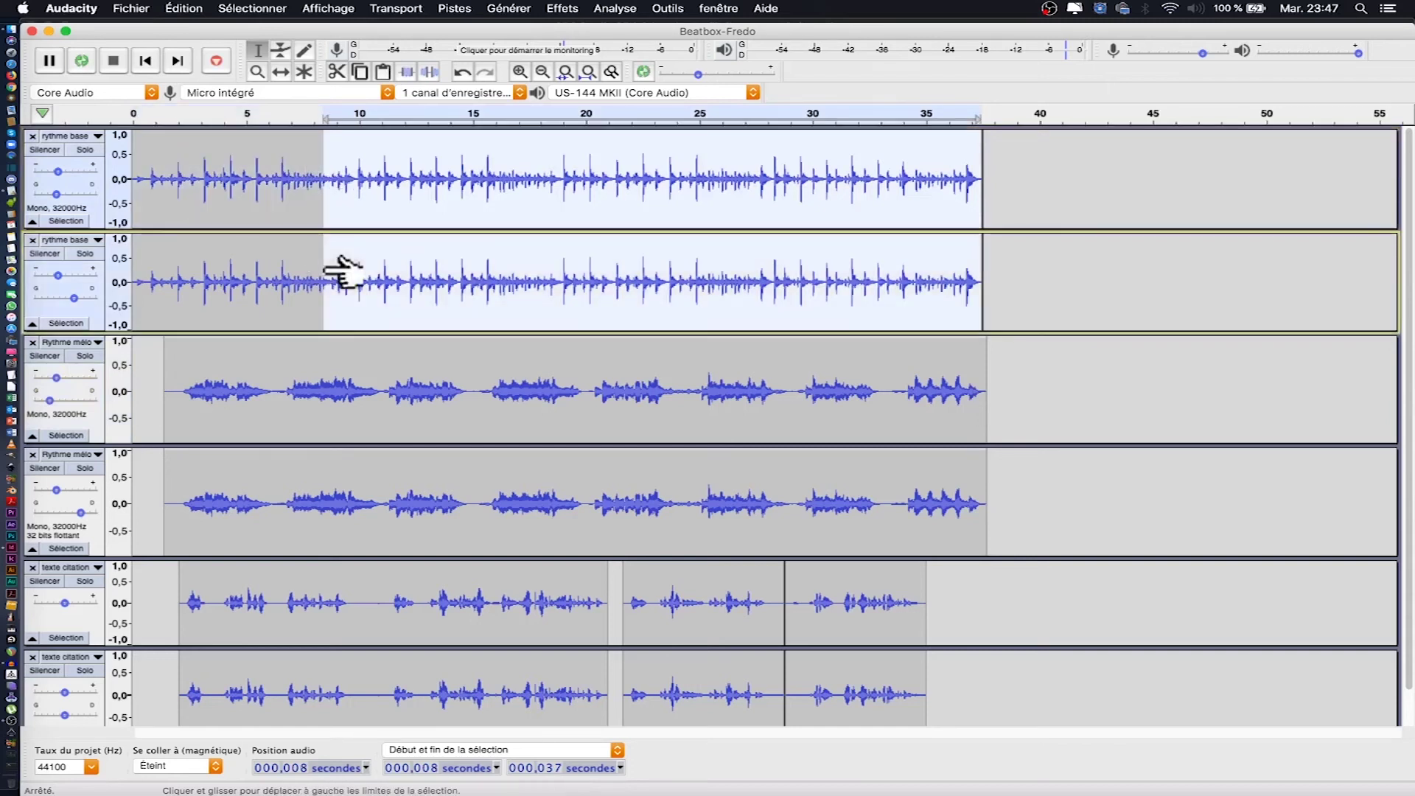
pyautogui.click(136, 208)
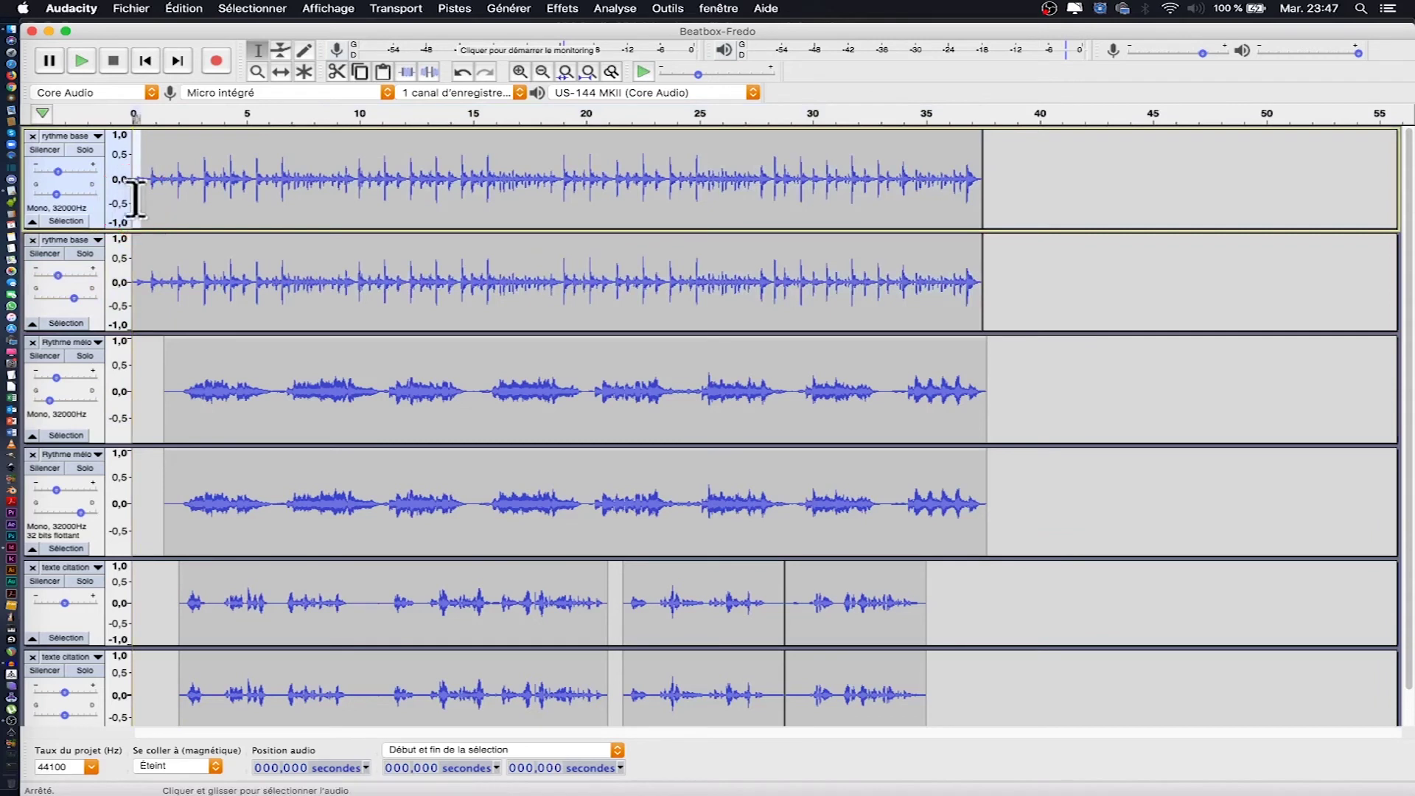
pyautogui.doubleClick(198, 205)
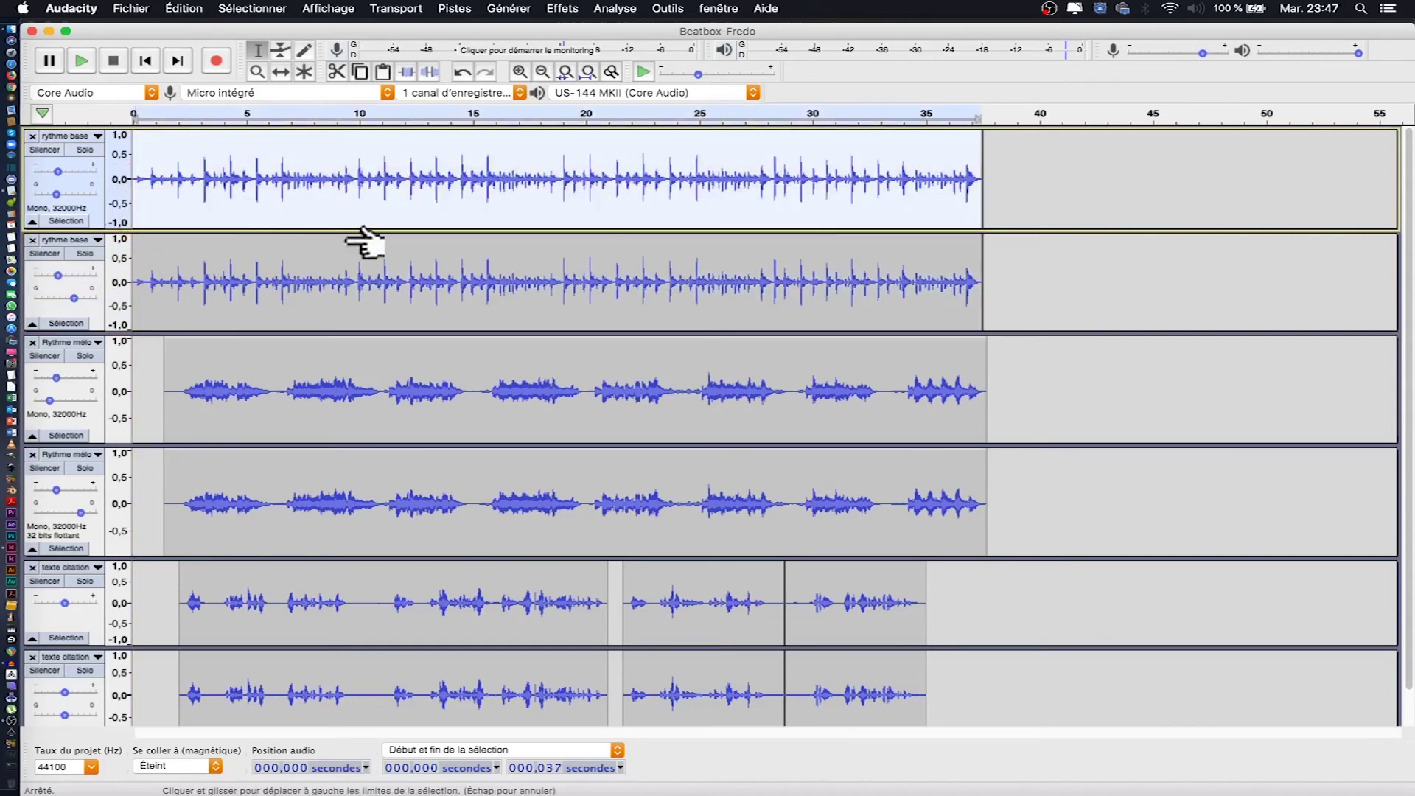
pyautogui.keyDown('shift'); pyautogui.click(303, 221); pyautogui.keyUp('shift')
pyautogui.moveTo(617, 299); pyautogui.dragTo(947, 289)
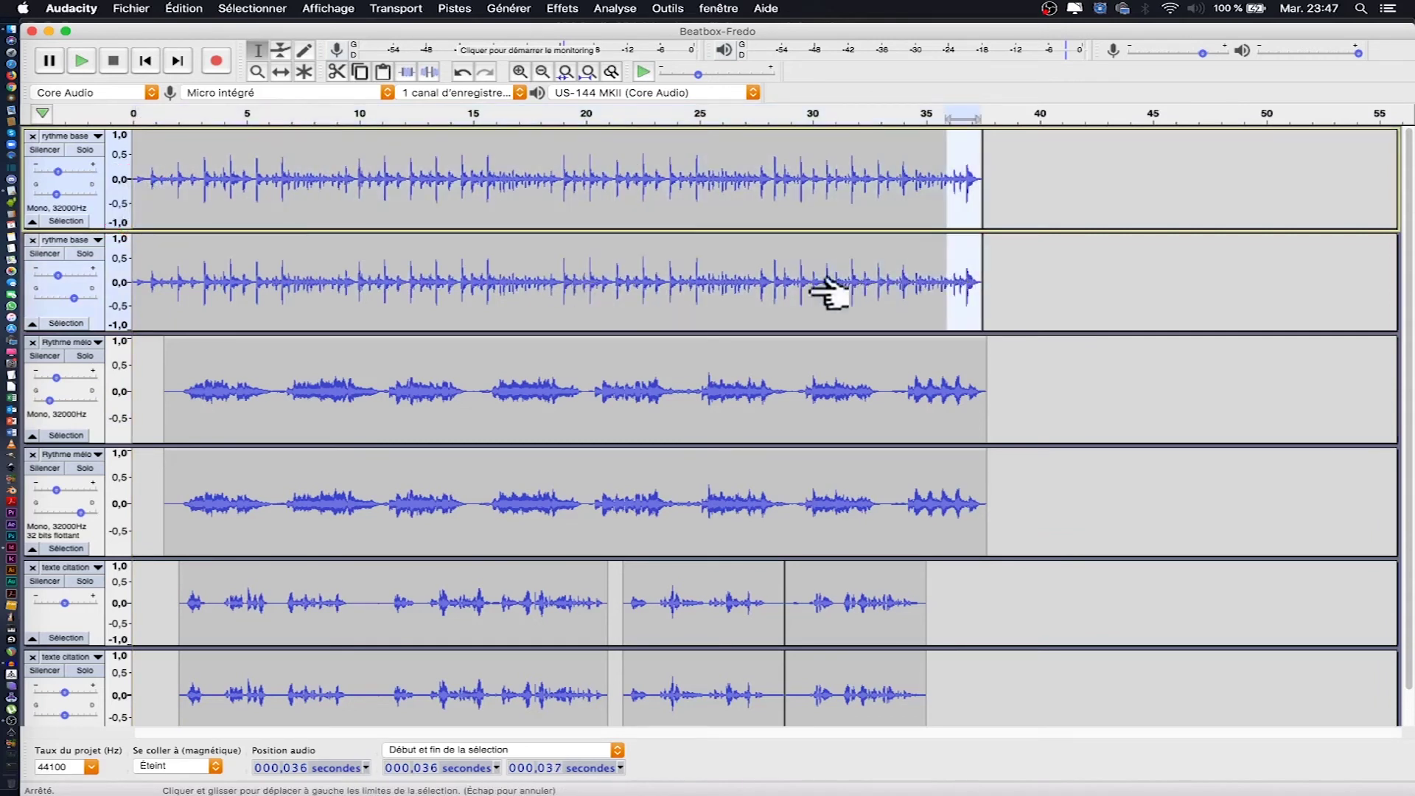
pyautogui.moveTo(661, 278); pyautogui.dragTo(116, 280)
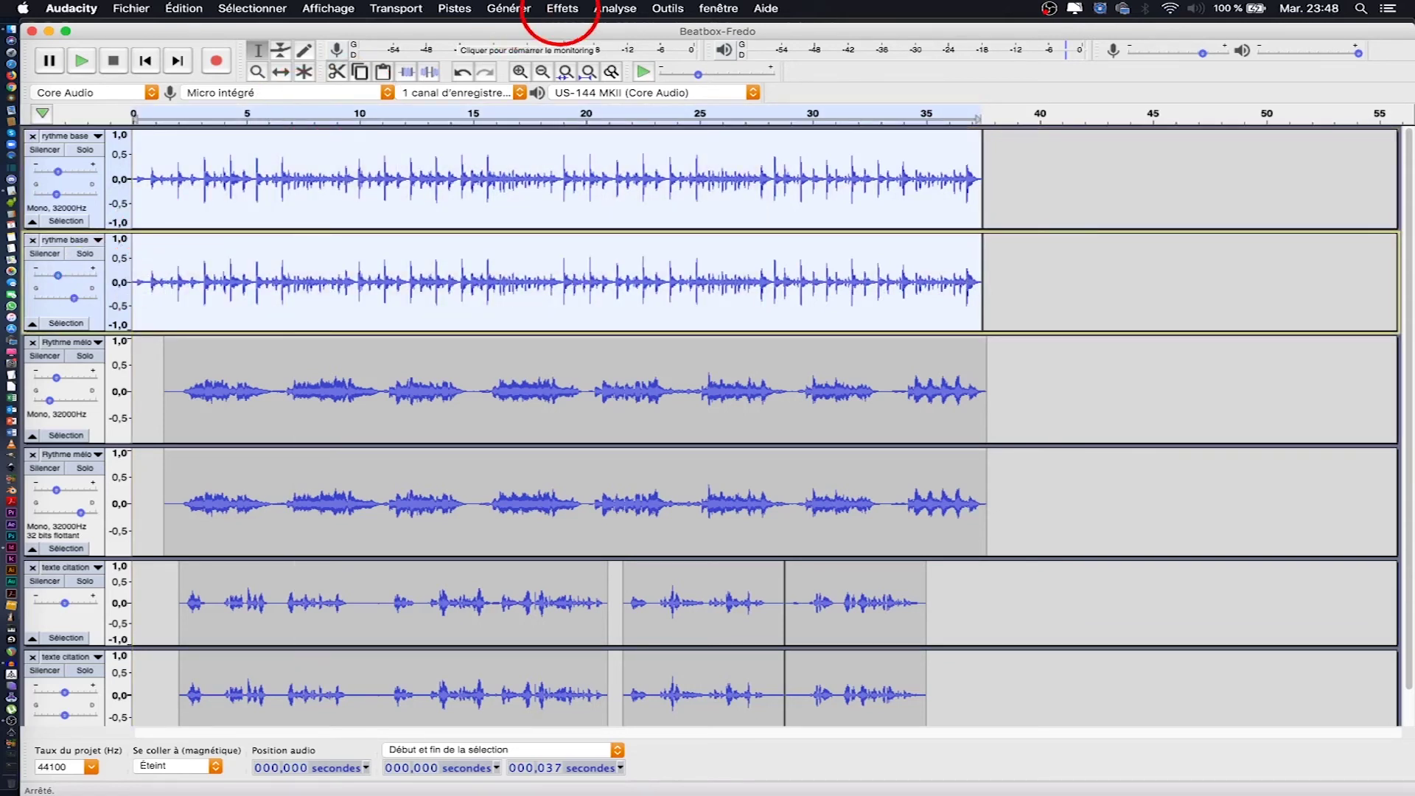
pyautogui.click(562, 8)
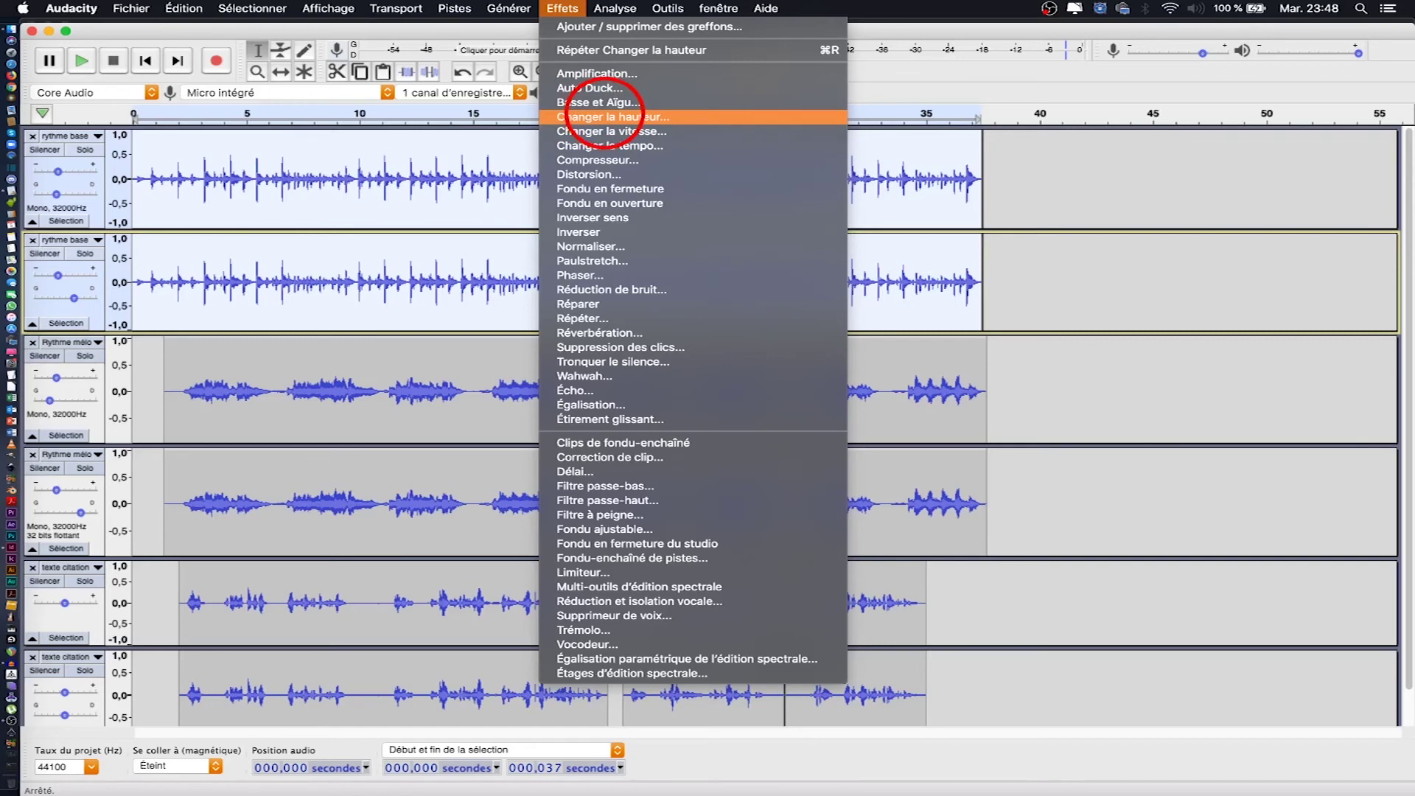
pyautogui.click(605, 115)
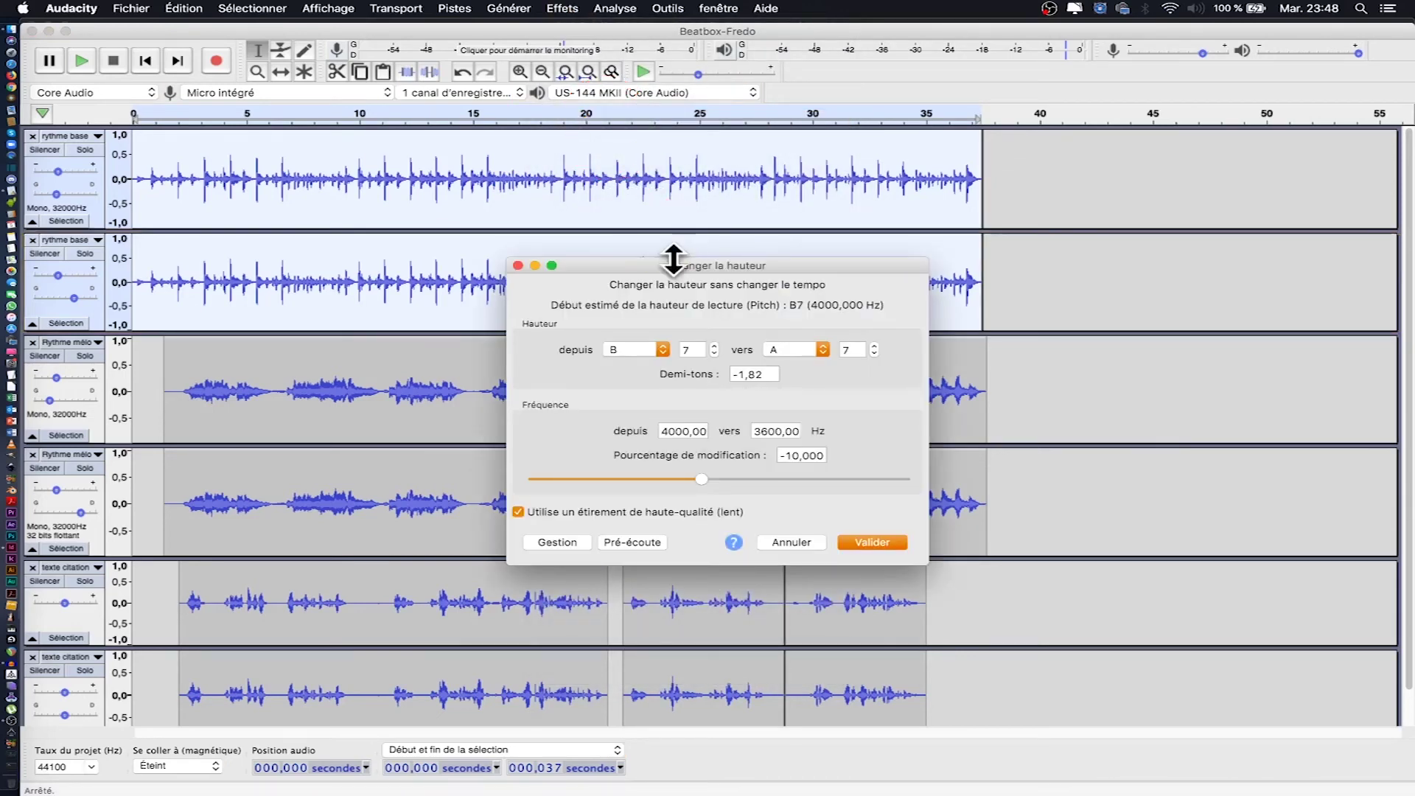
pyautogui.moveTo(742, 264); pyautogui.dragTo(1120, 221)
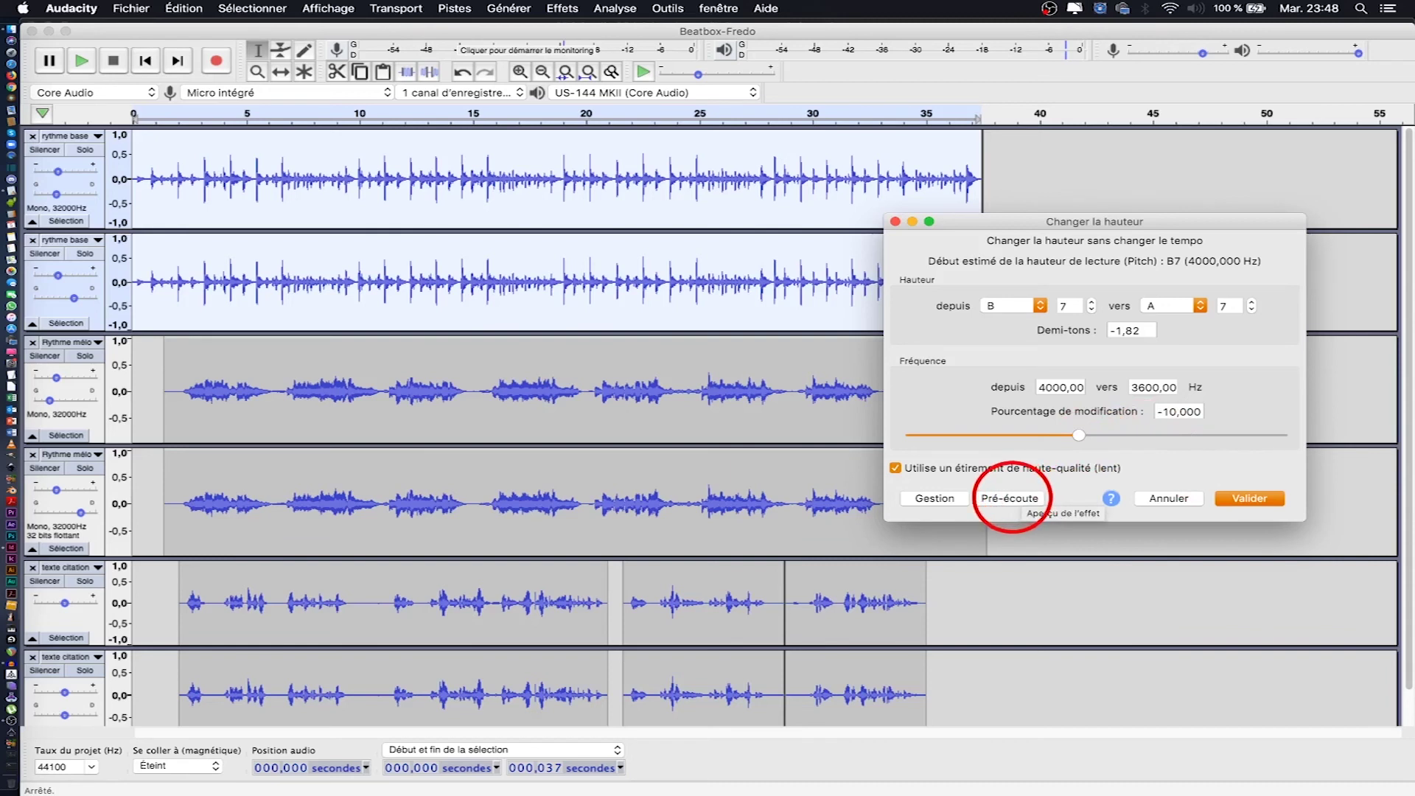
pyautogui.click(1010, 498)
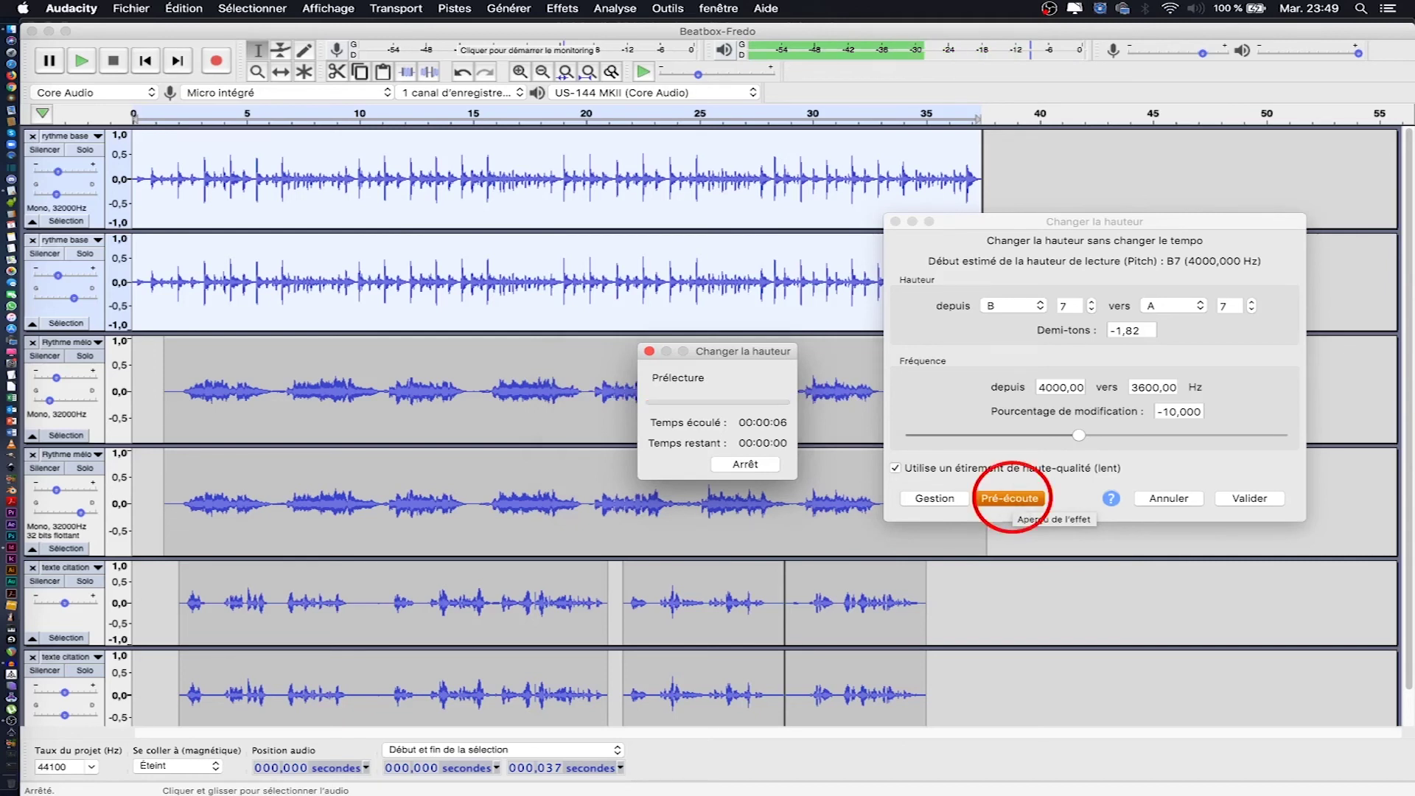
pyautogui.click(1243, 499)
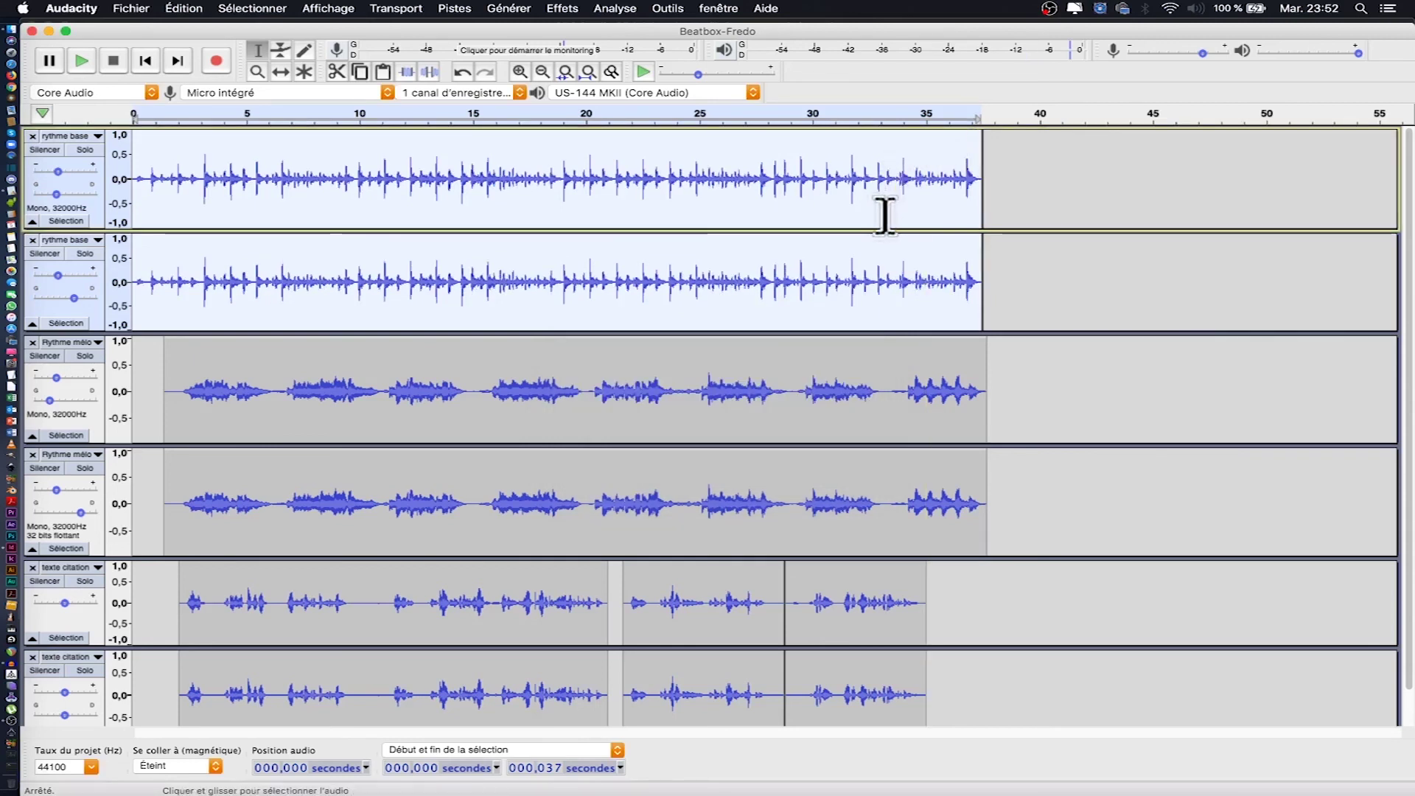
# Apply a fade-out (Fondu en fermeture) to roughly the last second of the first Rythme mélo track
pyautogui.click(971, 385)
pyautogui.moveTo(970, 384); pyautogui.dragTo(960, 389)
pyautogui.click(960, 390)
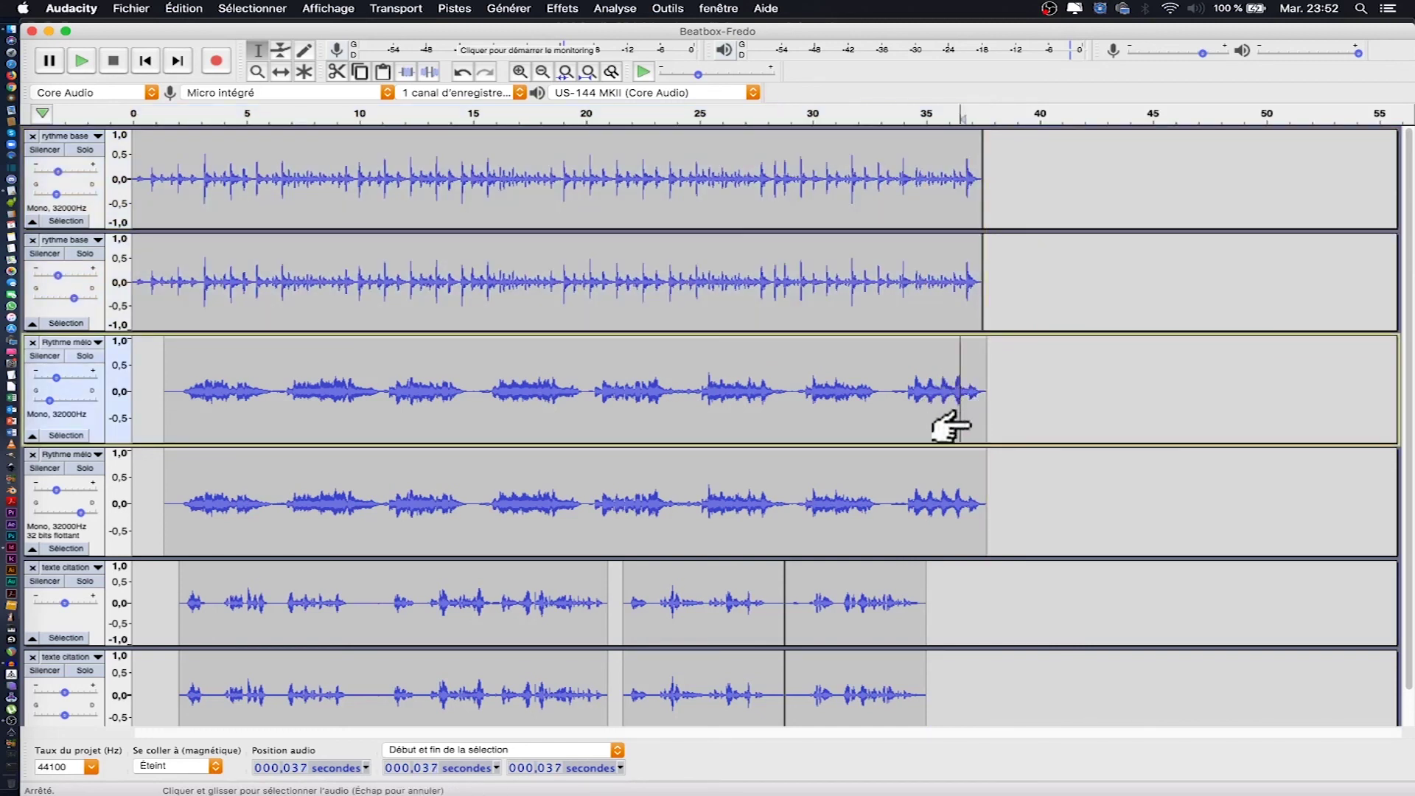
pyautogui.moveTo(968, 417); pyautogui.dragTo(996, 419)
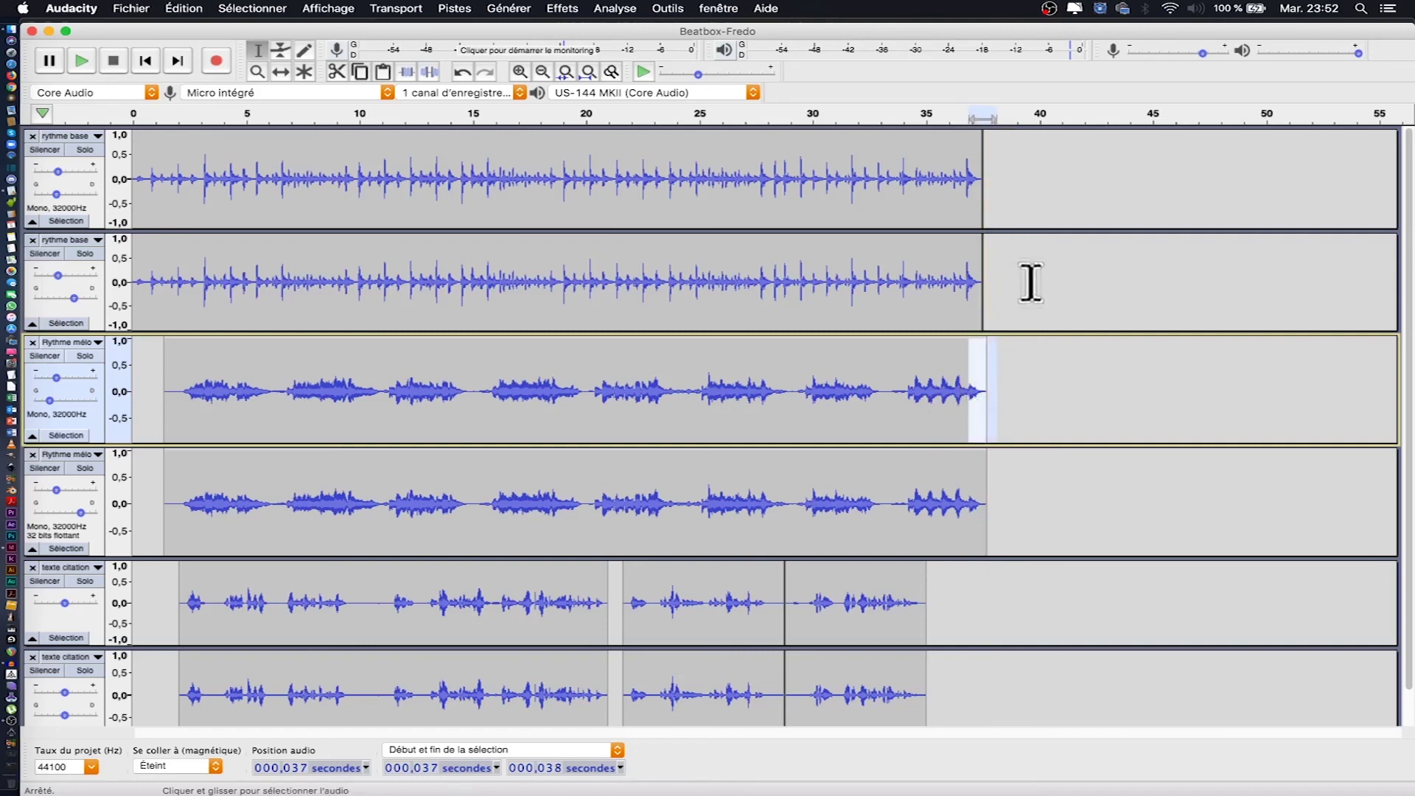
pyautogui.click(985, 381)
pyautogui.moveTo(973, 382); pyautogui.dragTo(960, 385)
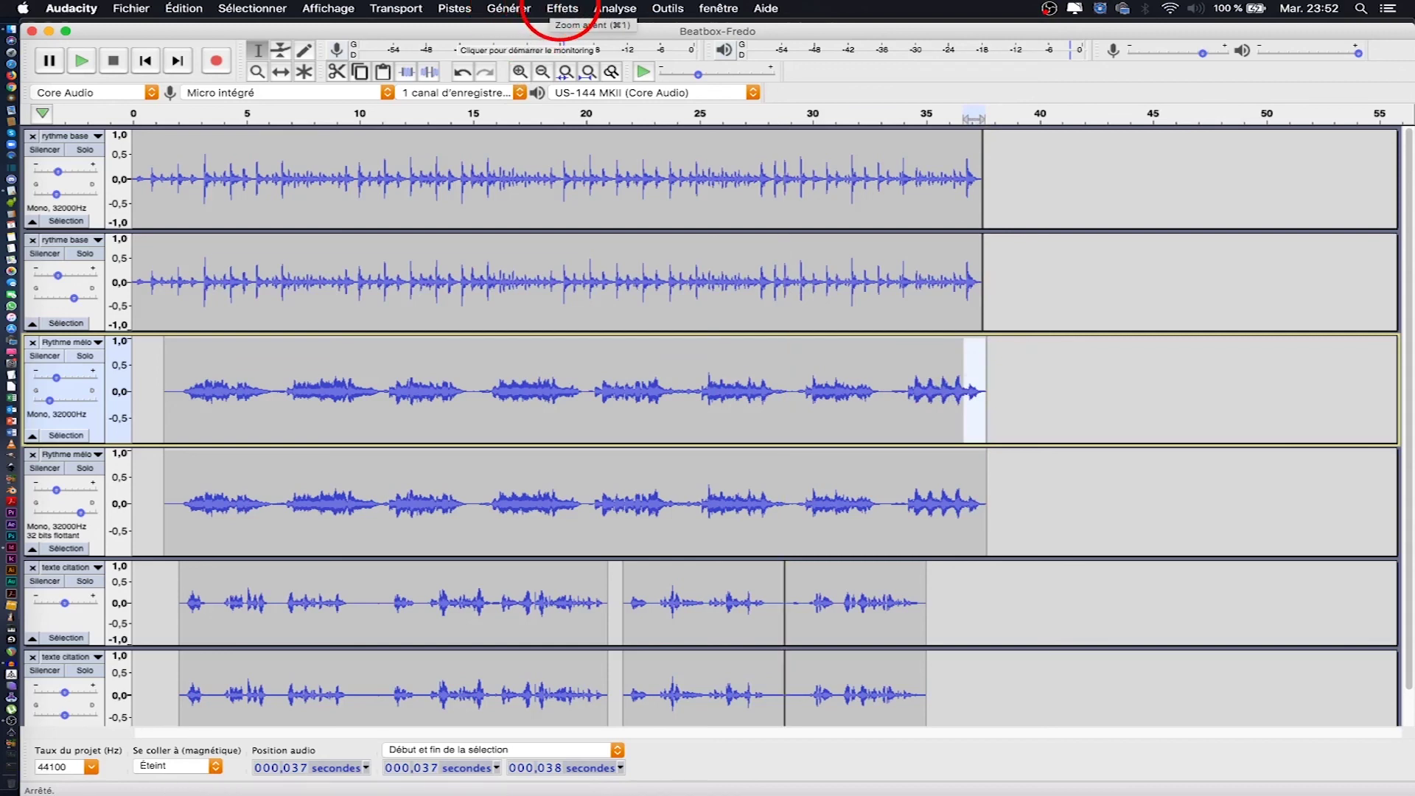
pyautogui.click(562, 8)
pyautogui.click(627, 203)
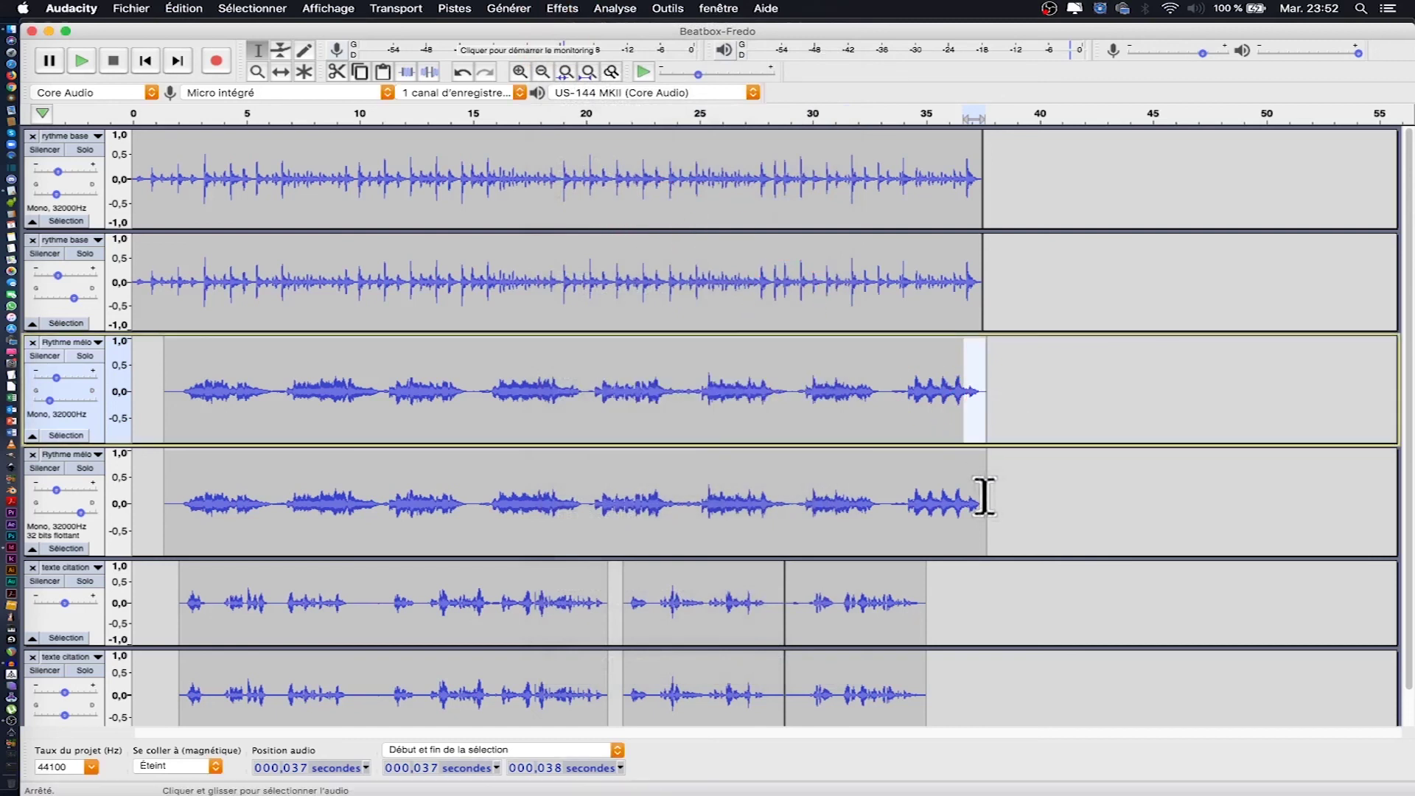
# Apply the same fade-out (Fondu en fermeture) to roughly the last second of the second Rythme mélo track
pyautogui.click(985, 497)
pyautogui.moveTo(969, 497); pyautogui.dragTo(966, 498)
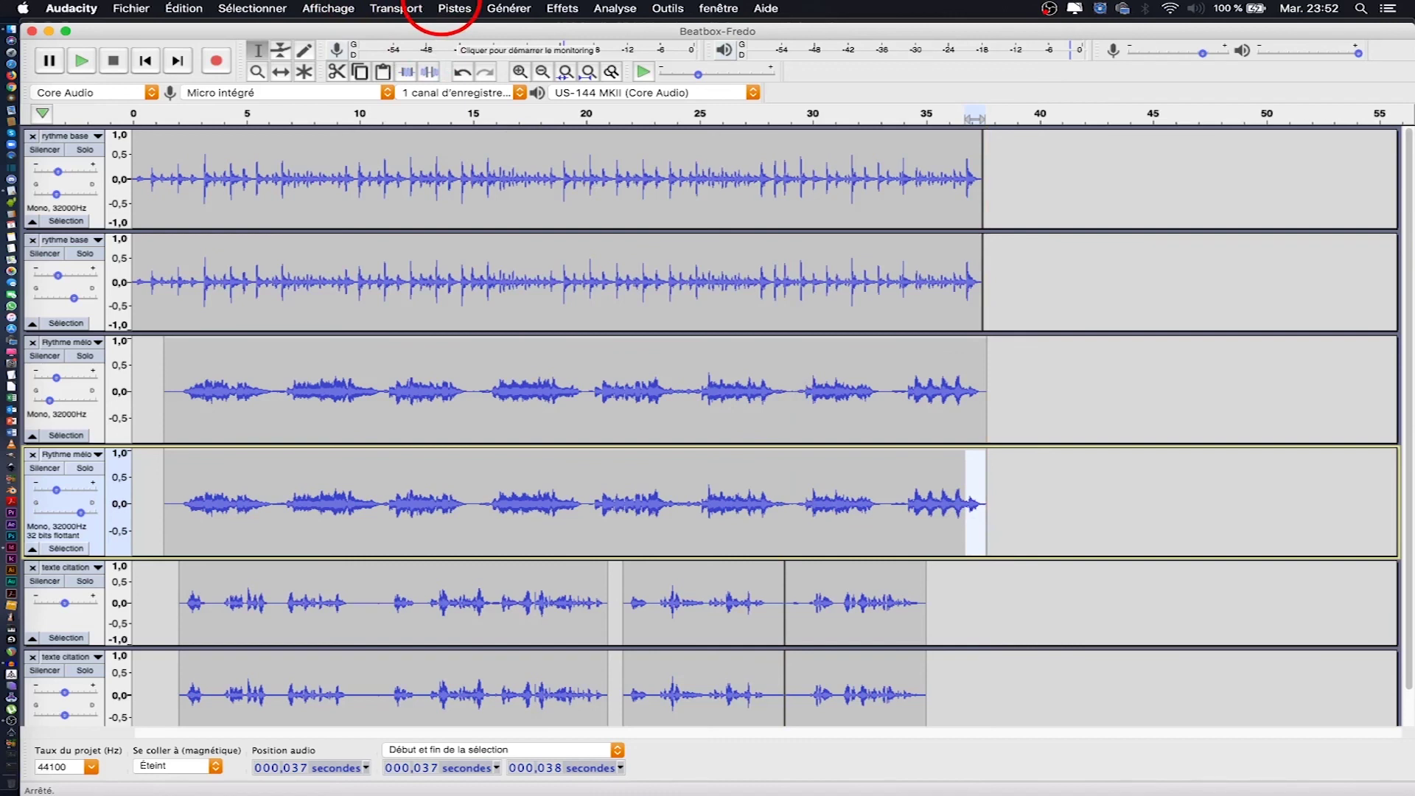
pyautogui.click(556, 10)
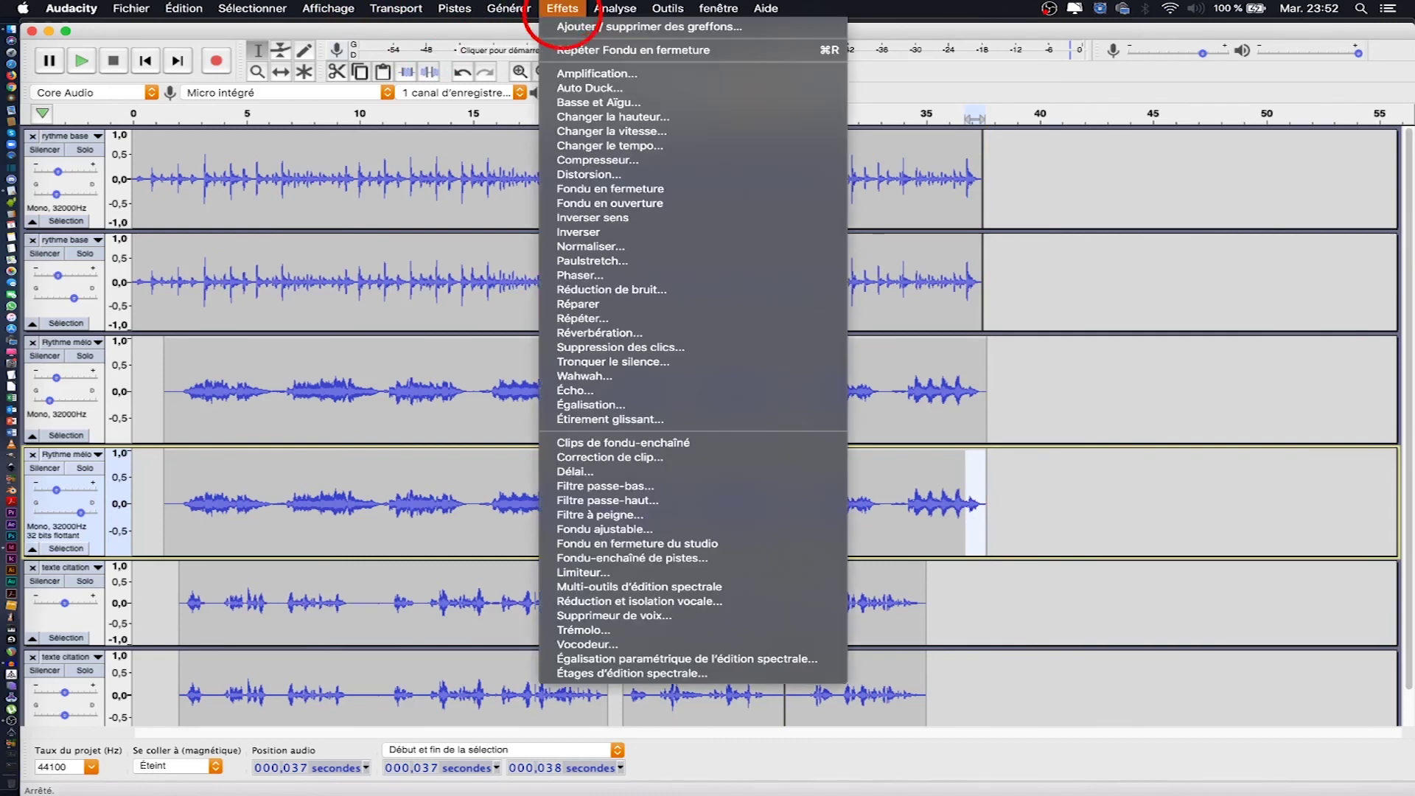
pyautogui.click(610, 203)
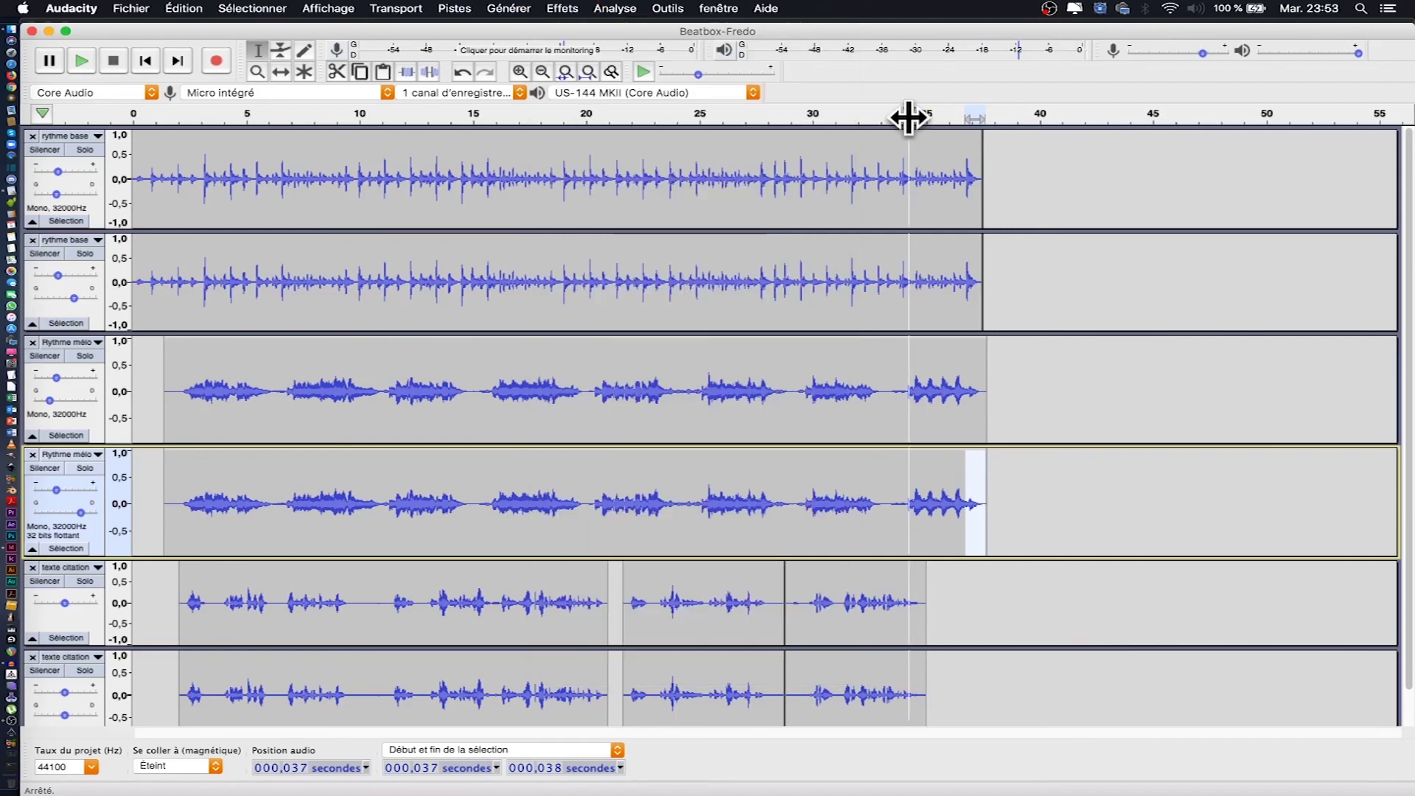